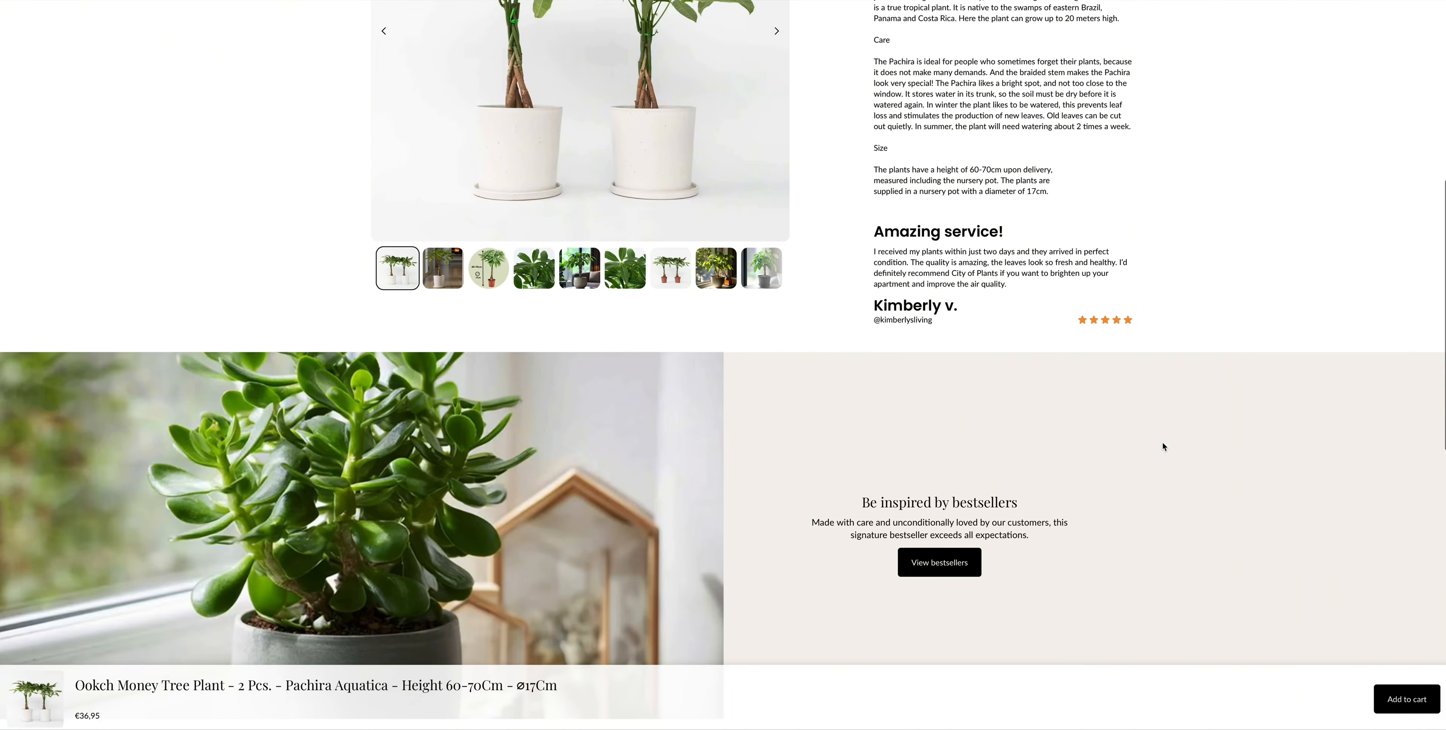
Add the Ookch Money Tree Plant two-piece set to the cart and return to the product page.
click(1397, 699)
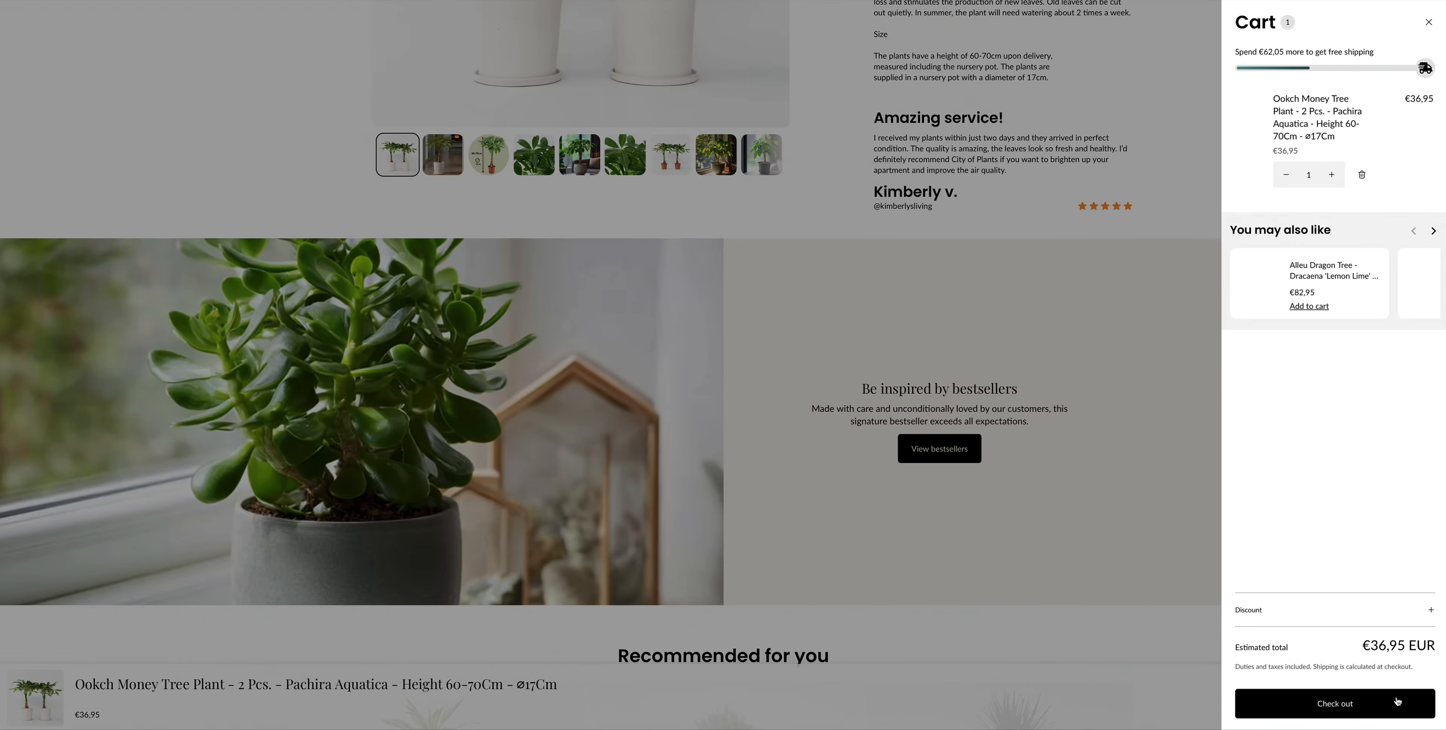
click(916, 270)
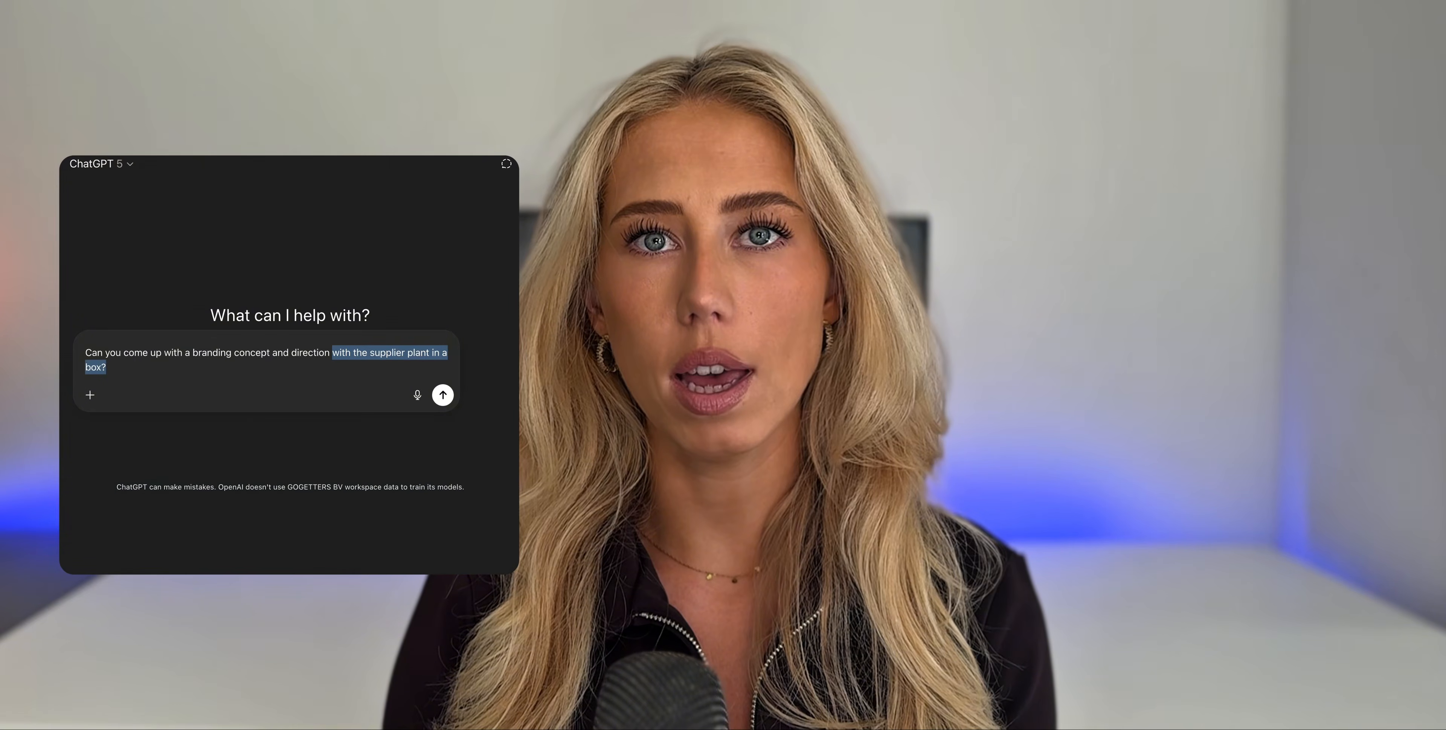
Ask ChatGPT for a branding concept and direction with the supplier plant in a box, and read through the answer.
text(plant in a b)
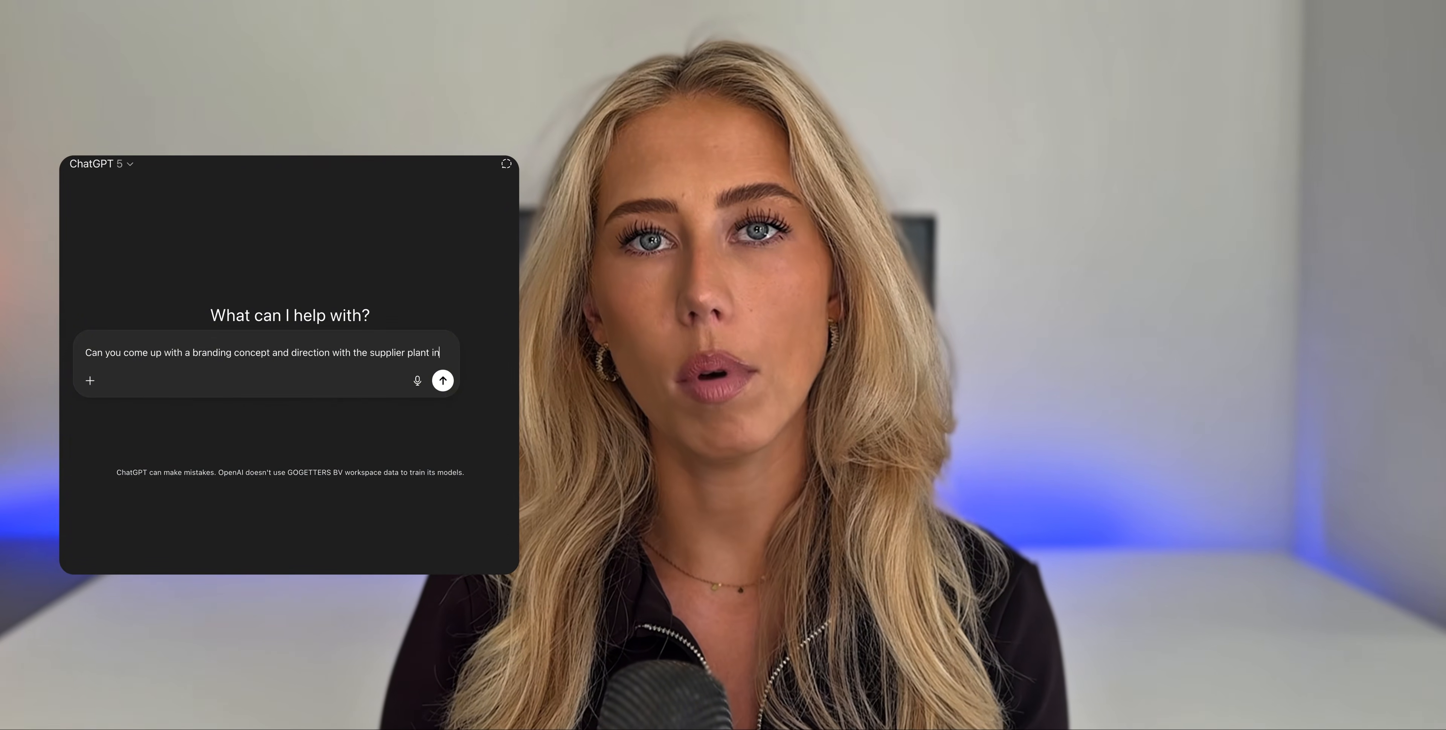
key(Return)
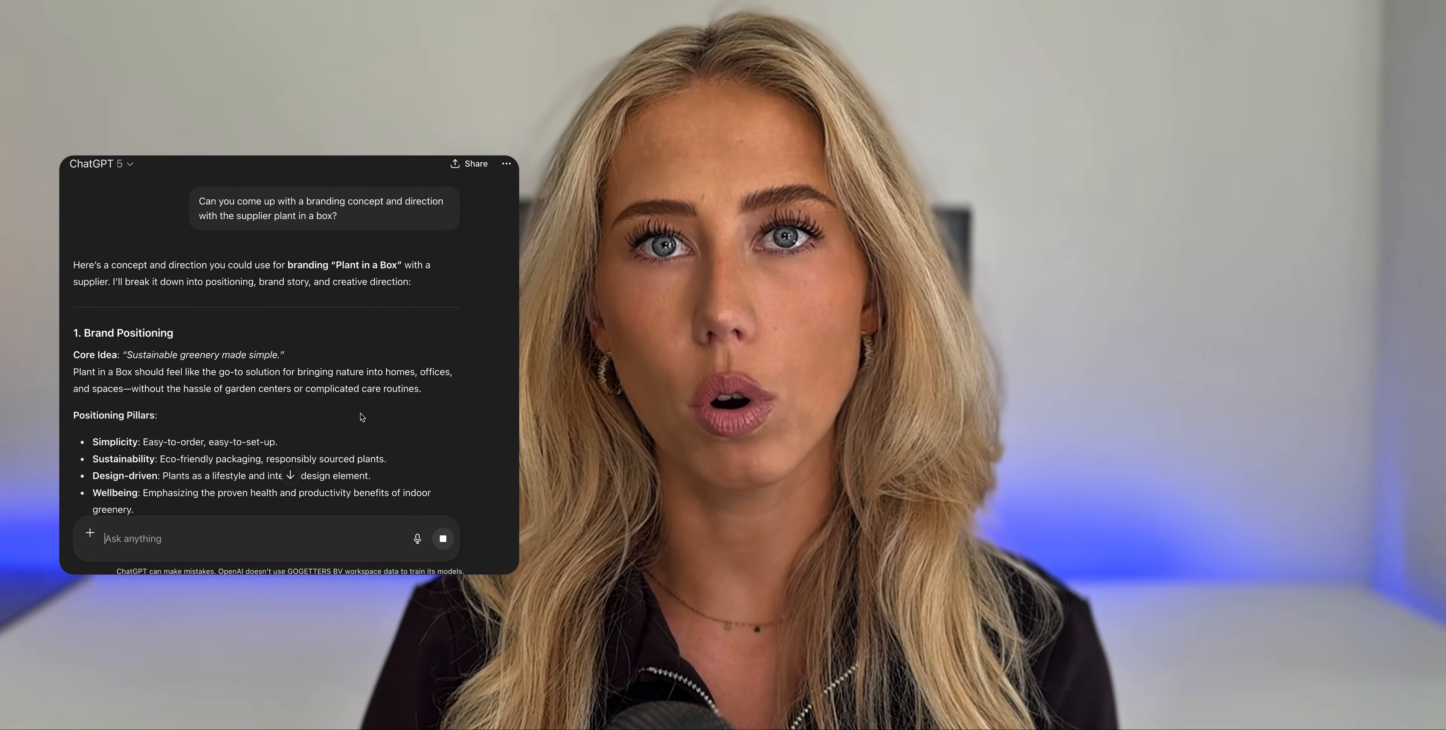
scroll(413, 420, down, 3)
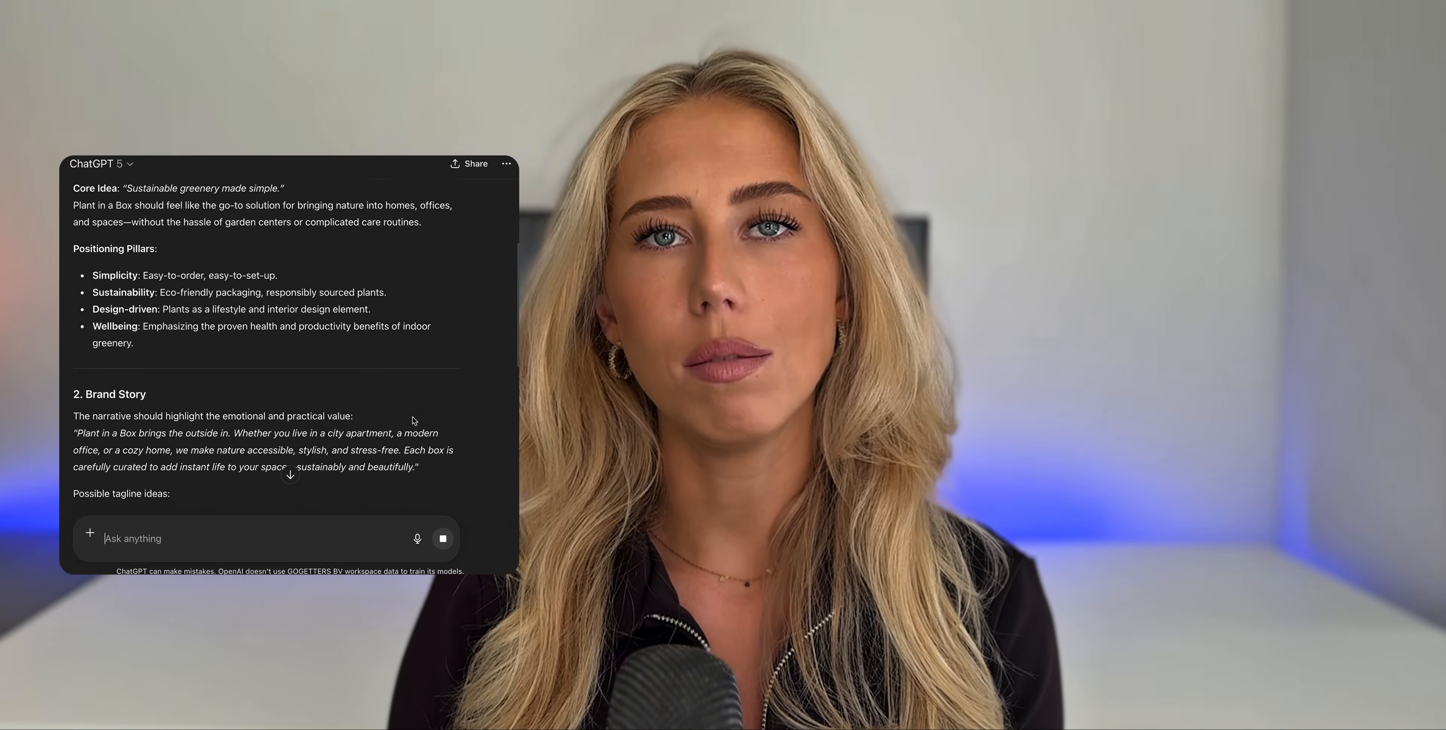
scroll(413, 421, down, 3)
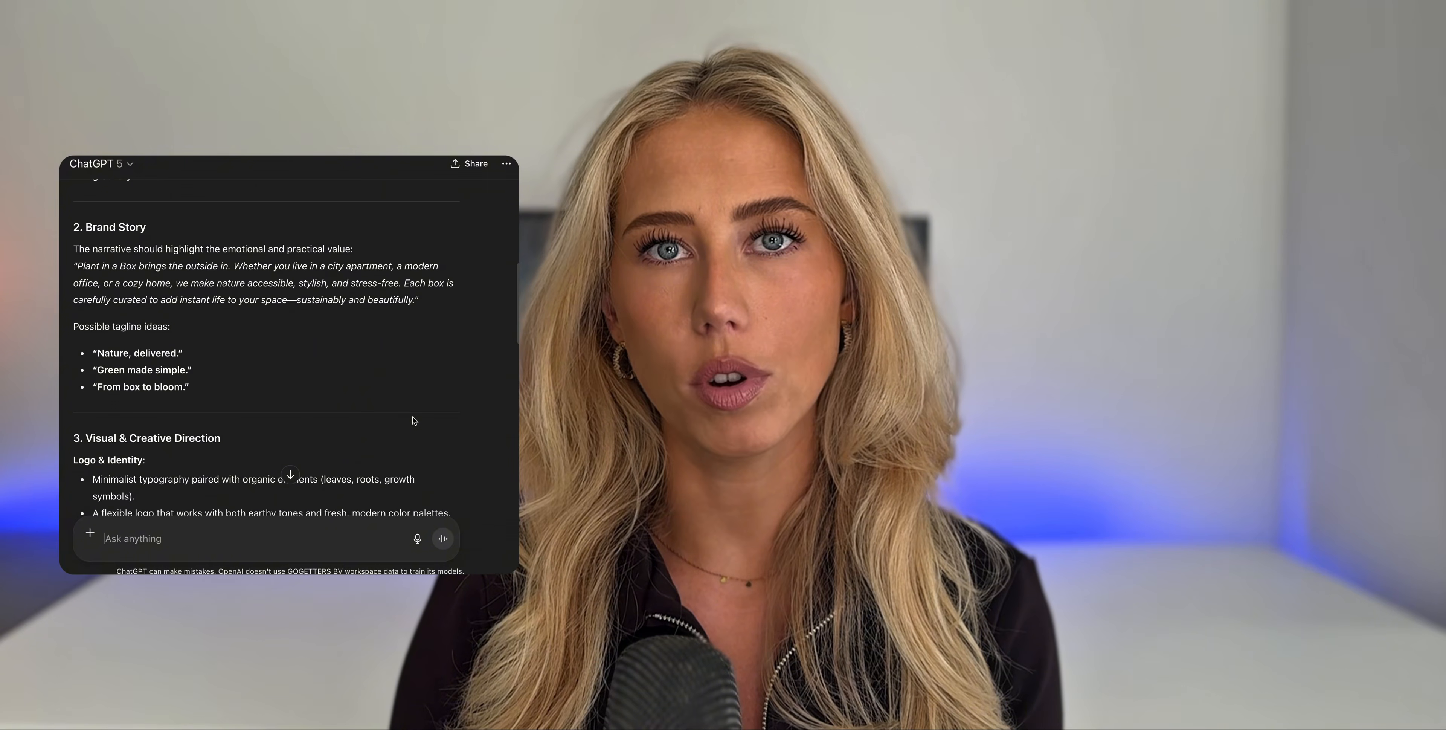
scroll(413, 420, down, 10)
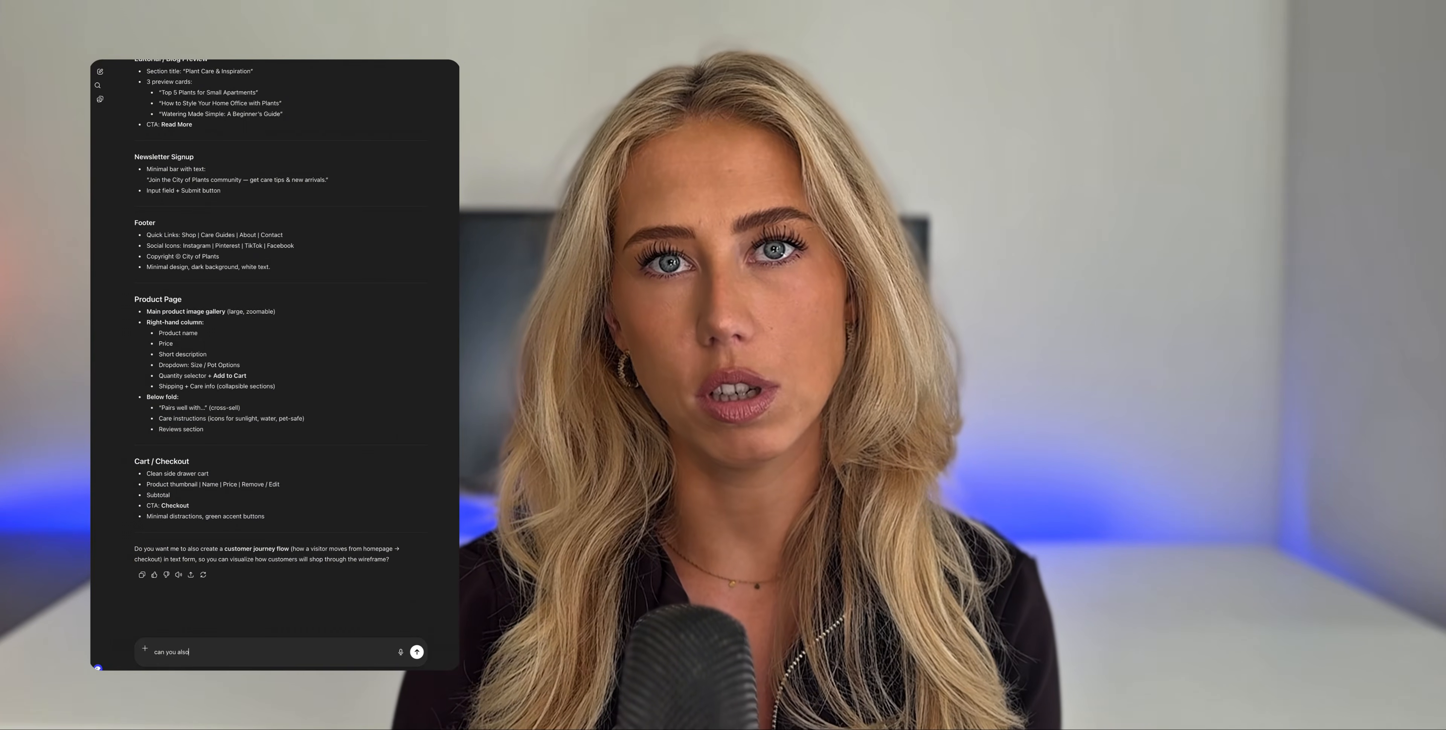
Write a follow-up prompt beginning "can you also create a full" that asks for a color package.
text(te a full branding pa)
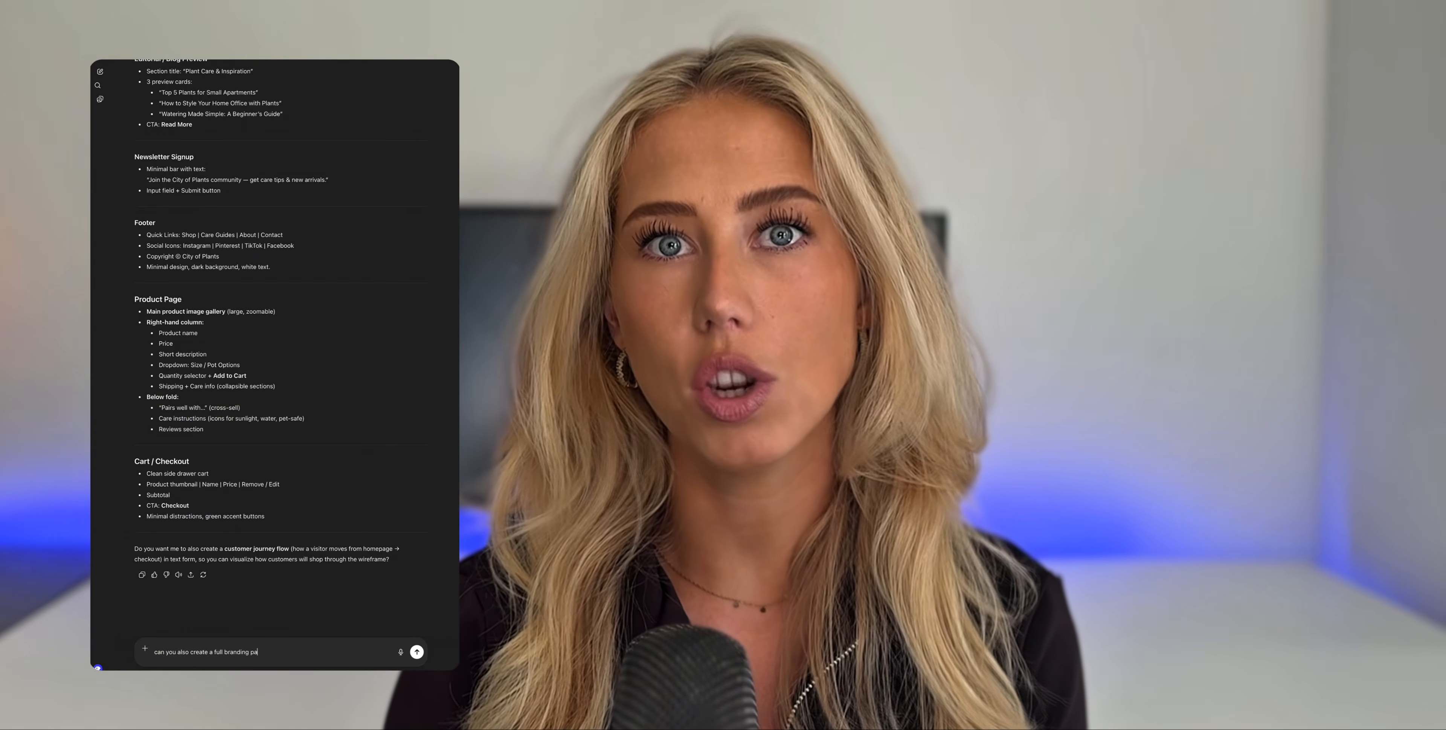
key(BackSpace)
key(BackSpace)
key(BackSpace)
key(BackSpace)
key(BackSpace)
text(color package that)
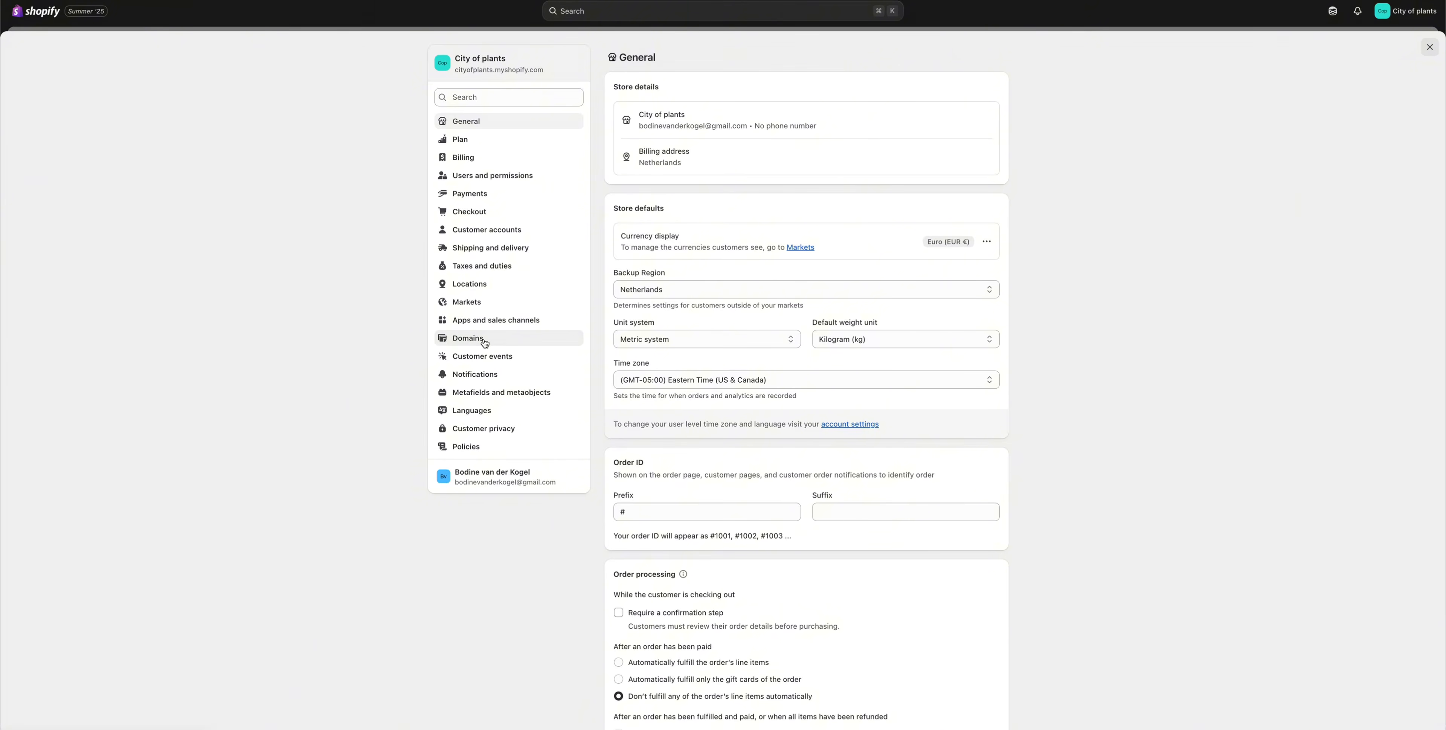
In the Shopify store's domain settings, look up cityofplants as a new domain and choose to buy cityofplants.com.
click(484, 338)
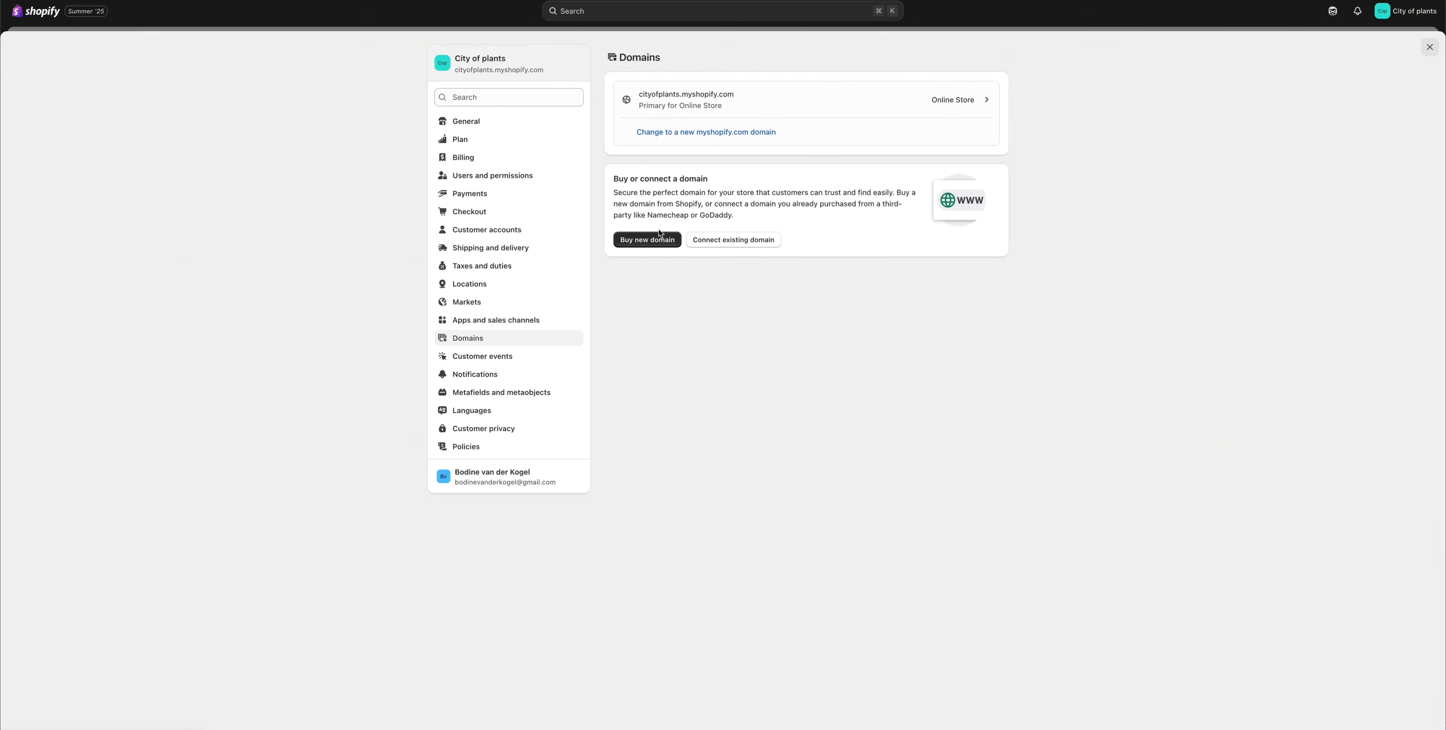
click(638, 241)
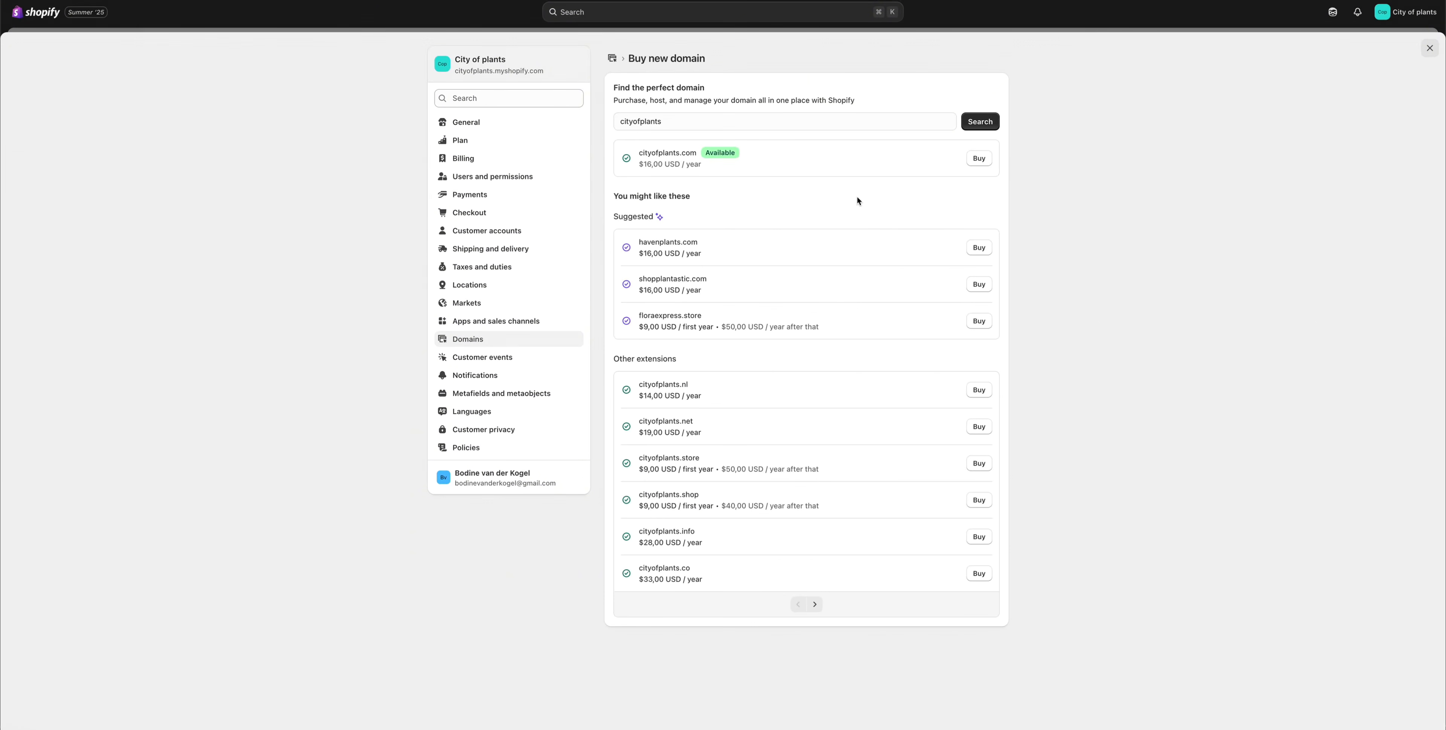
click(979, 159)
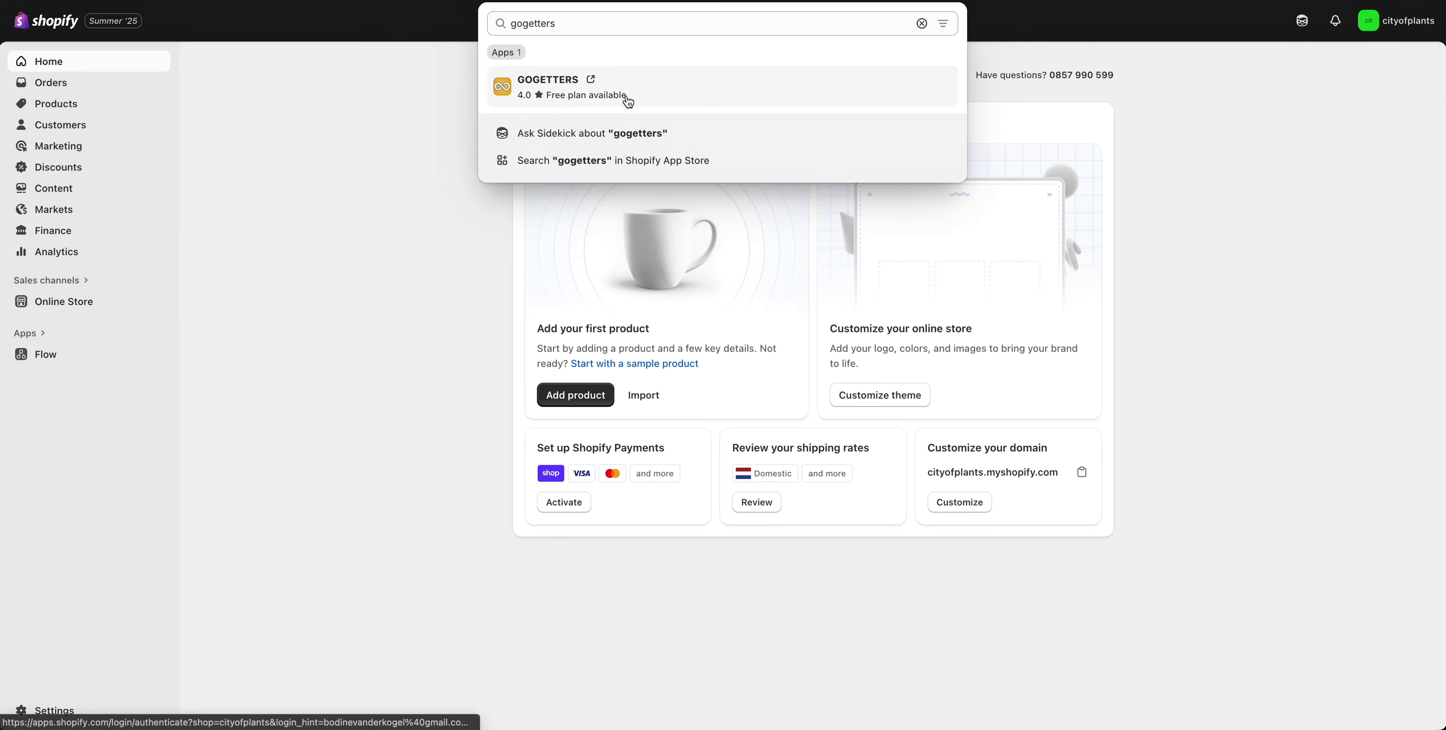
Open the GOGETTERS app and look through its list of active and inactive suppliers.
click(628, 101)
click(325, 448)
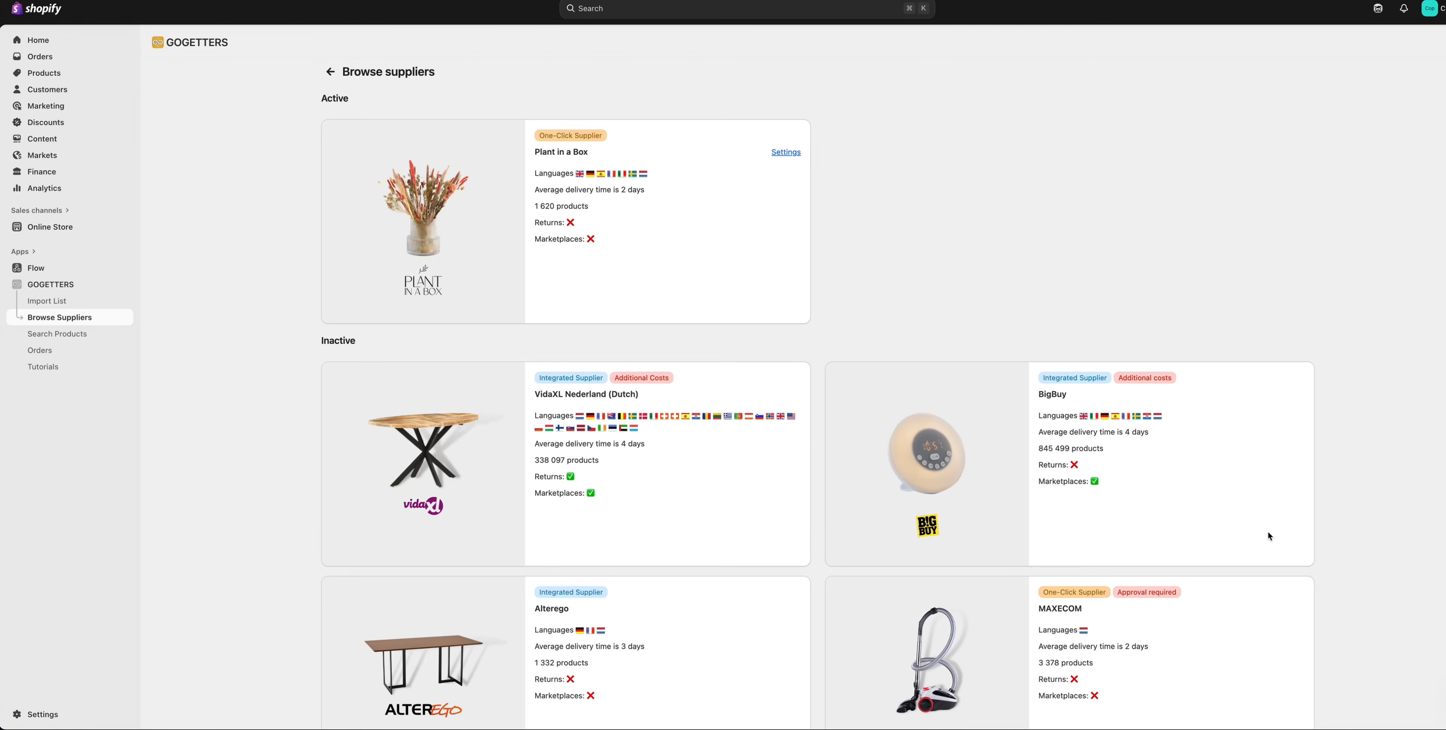
scroll(1268, 531, down, 10)
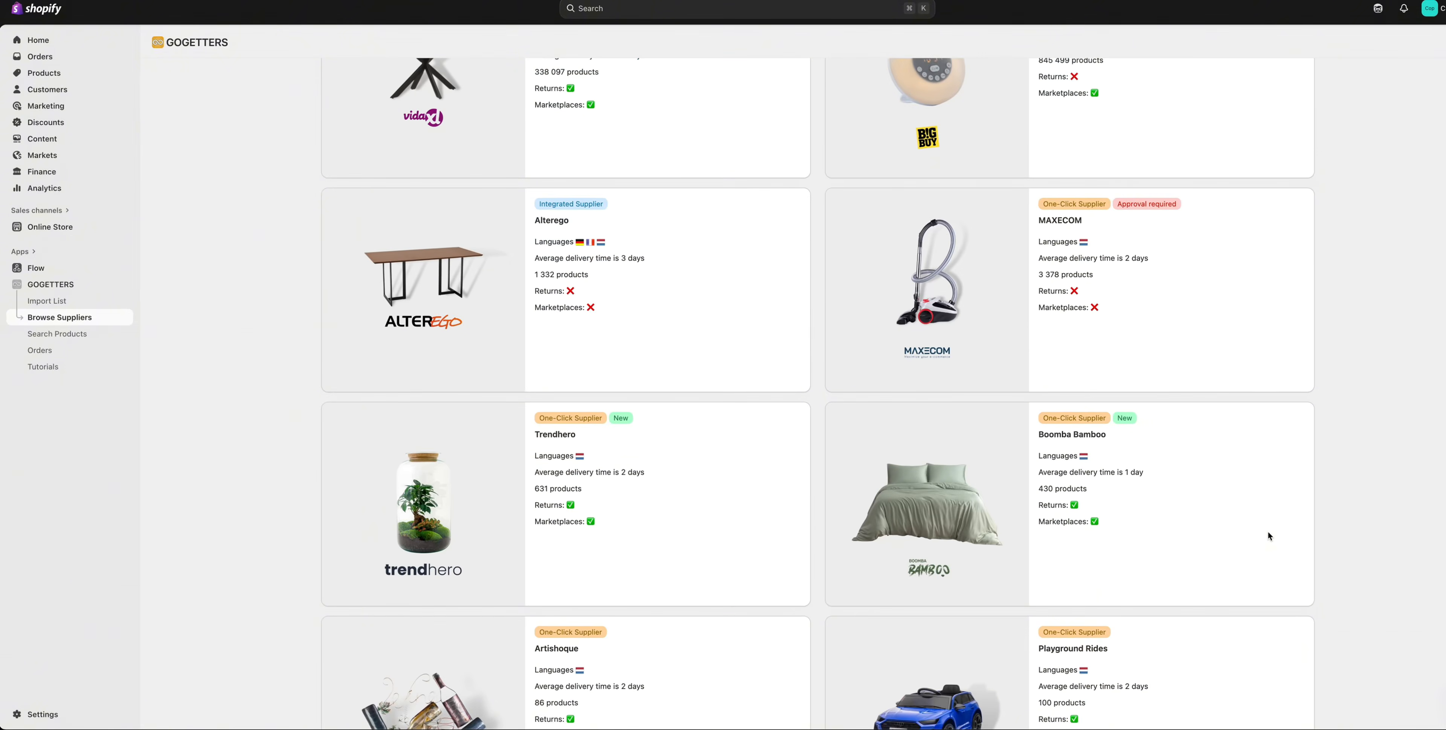
scroll(1267, 533, down, 12)
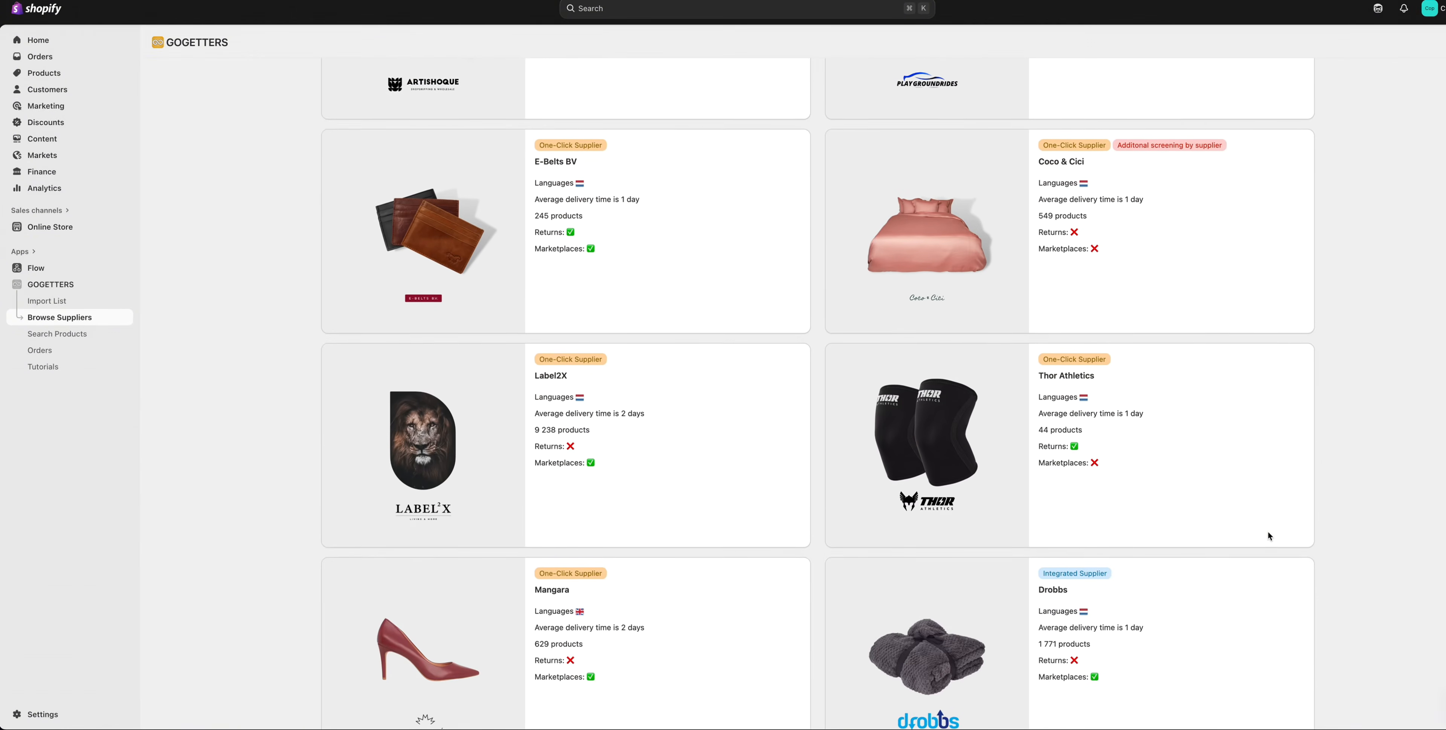
scroll(1267, 531, down, 12)
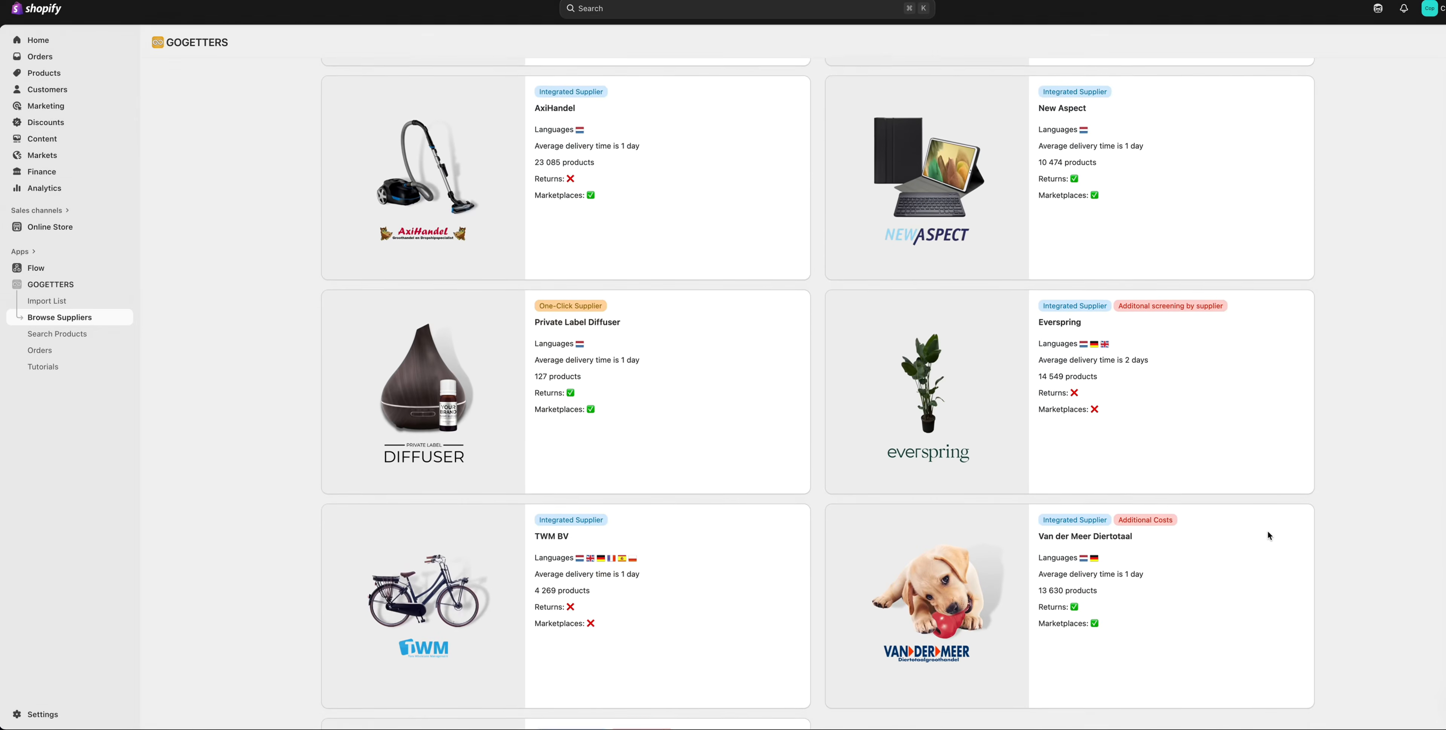
scroll(1267, 529, down, 2)
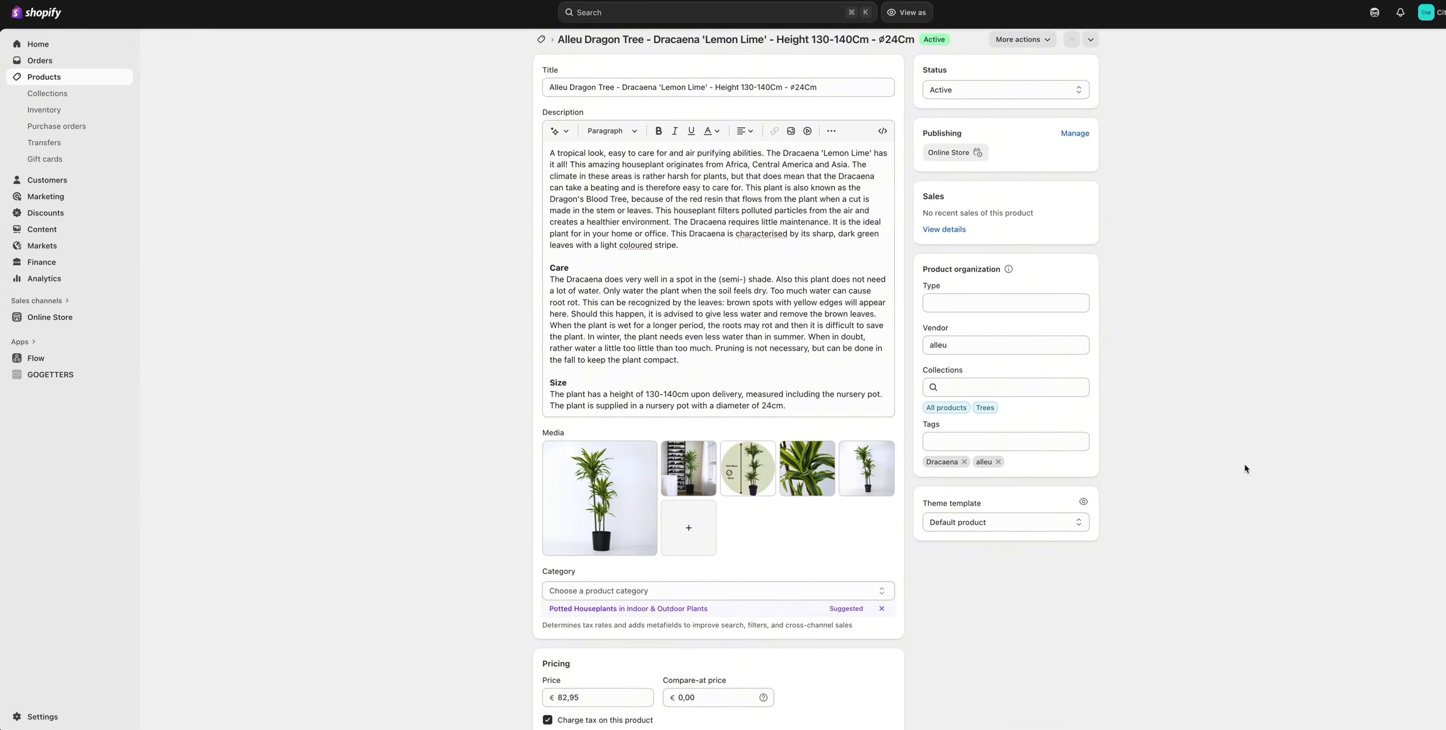
Review the Alleu Dragon Tree product's description, media, pricing and inventory details.
scroll(1245, 464, down, 3)
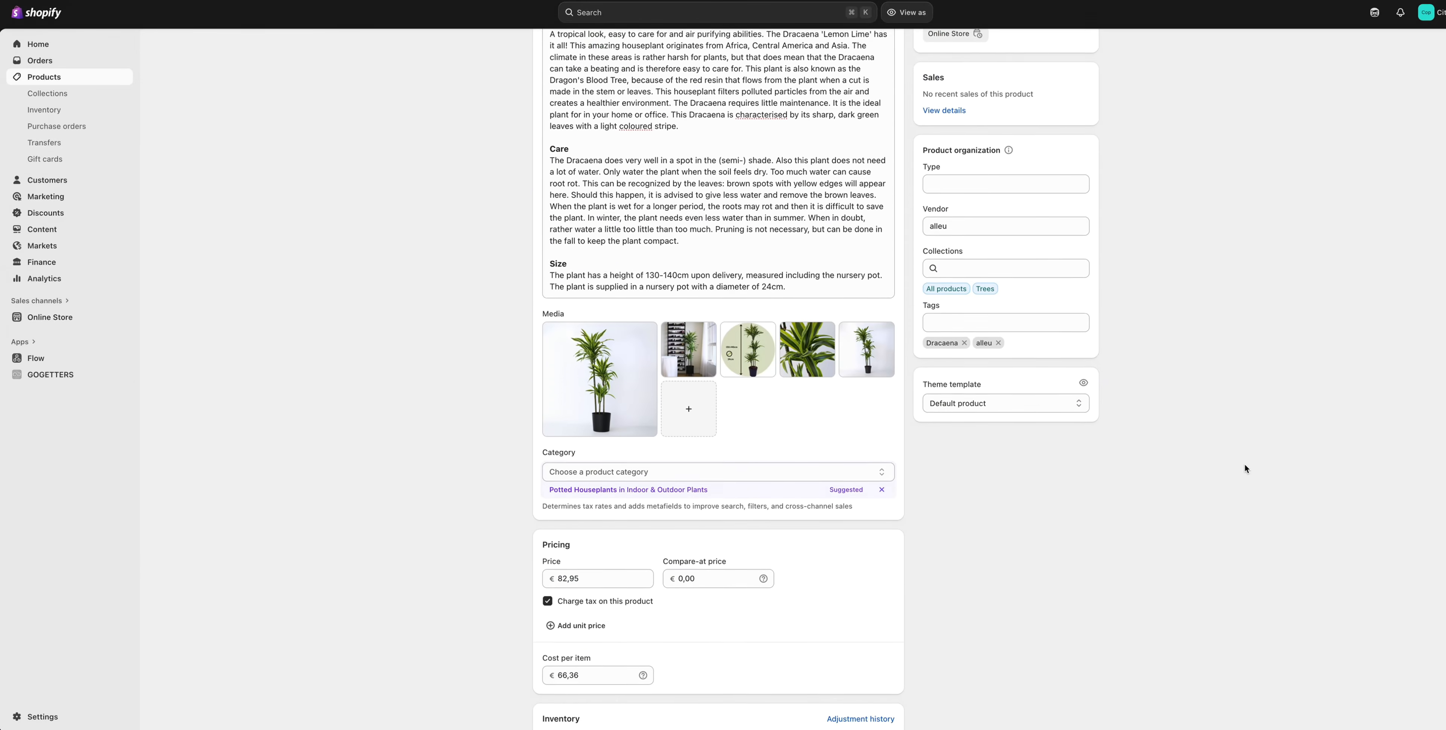
scroll(1244, 465, down, 8)
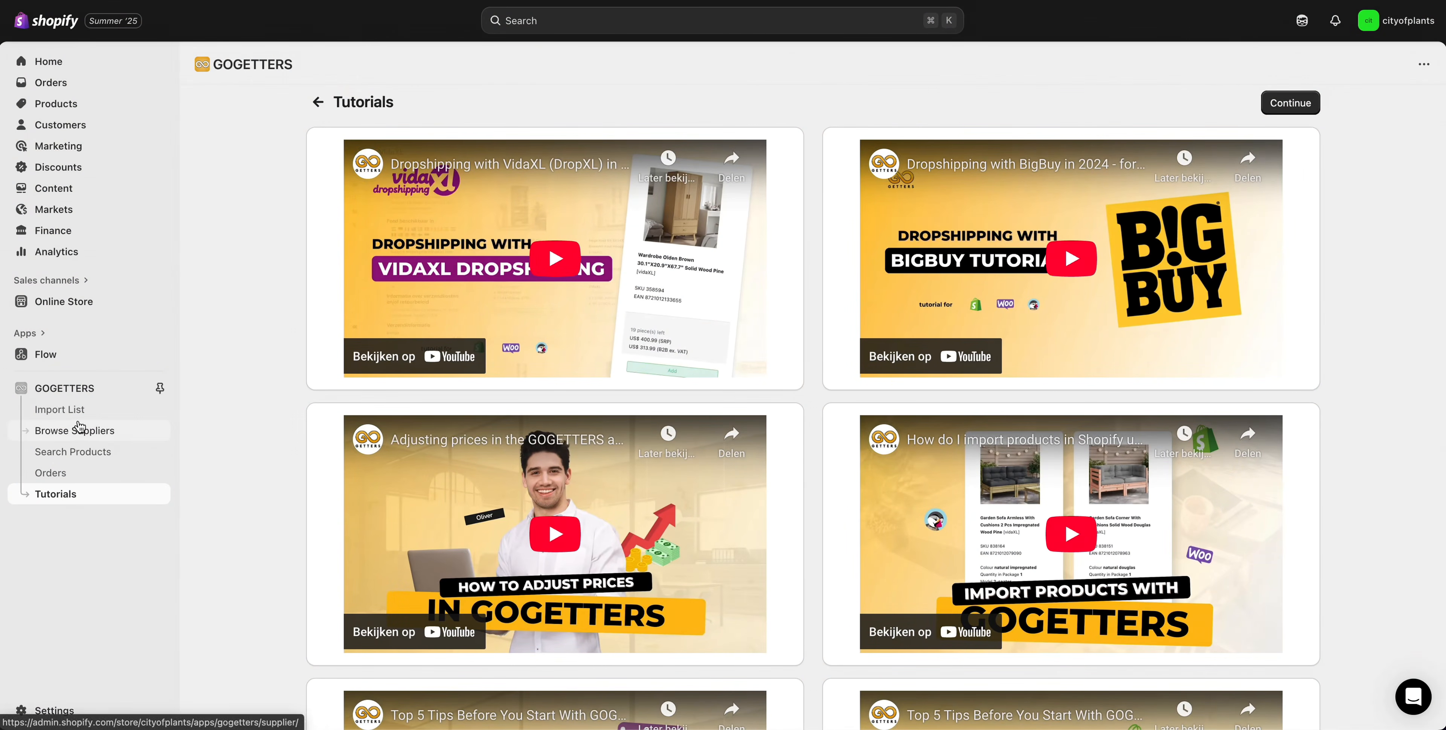
Browse the suppliers in the GOGETTERS app and open the language choices for Plant in a Box.
click(84, 395)
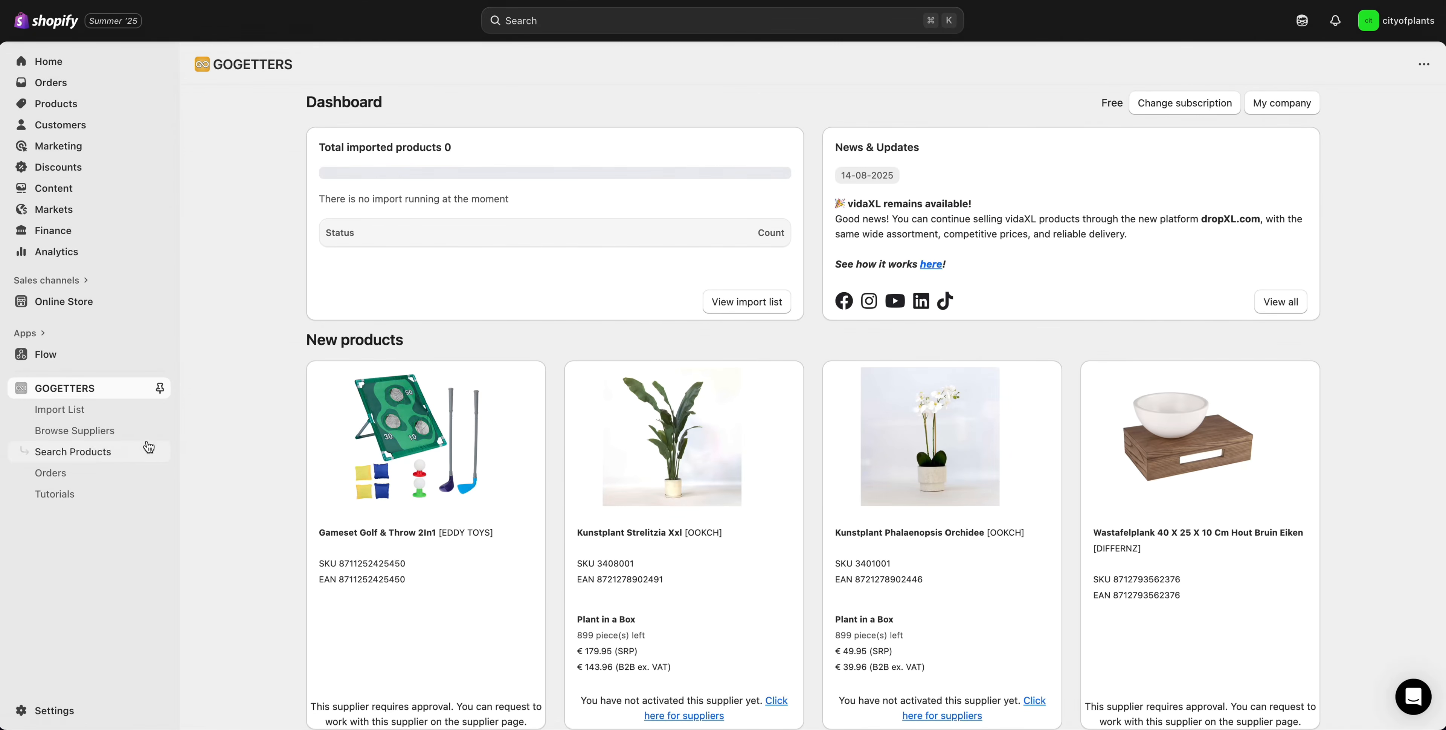
click(98, 431)
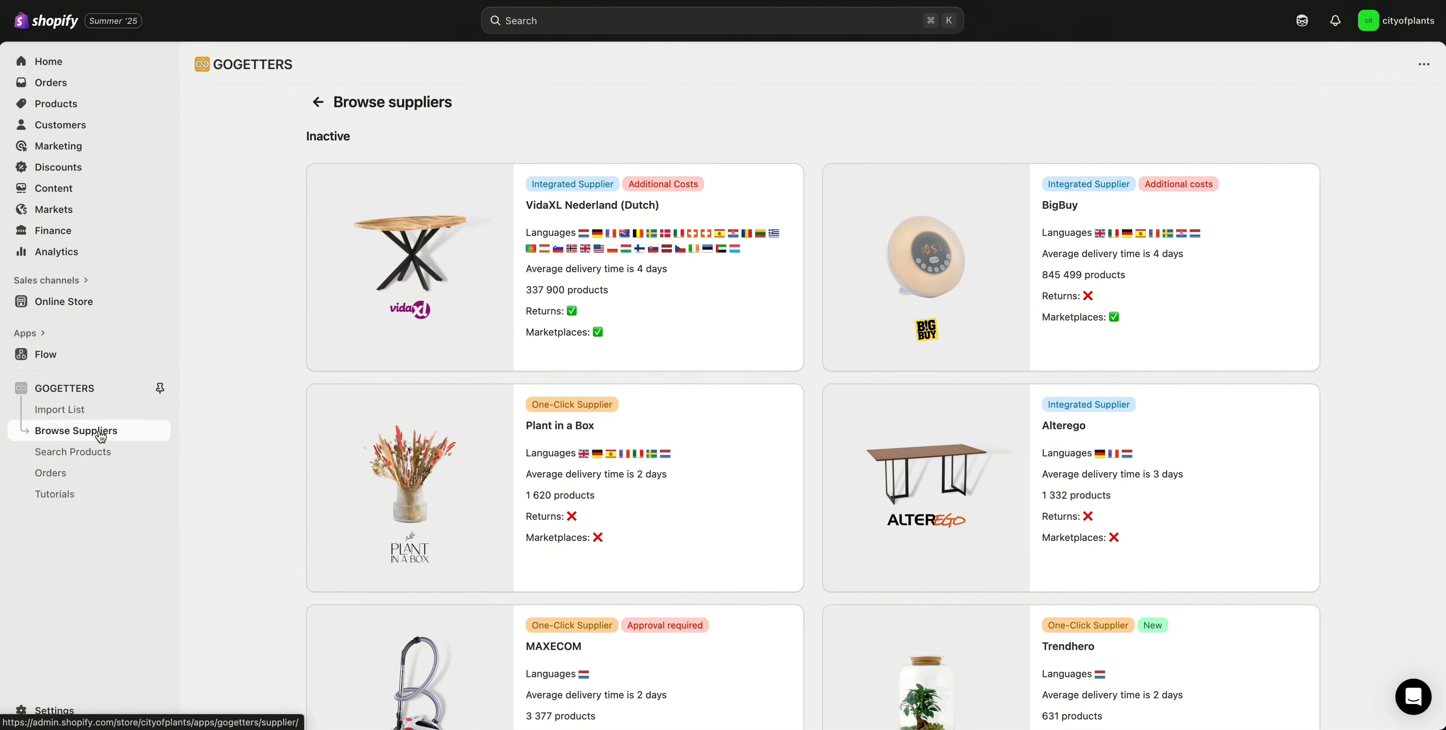
click(541, 425)
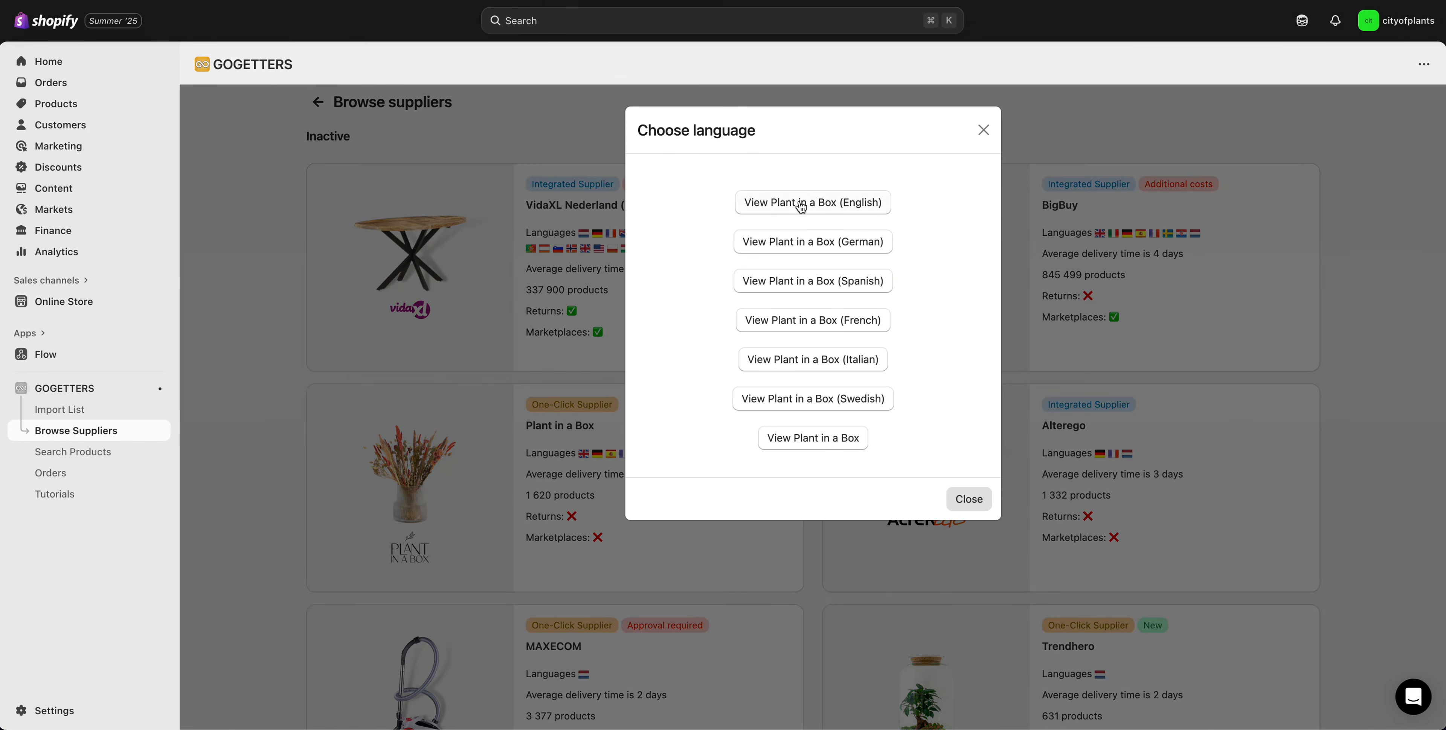
Find and open the GOGETTERS app, and add the single Crassula Ovata jade plant (height 15-25 cm, Ø12 cm) to the import list.
click(533, 20)
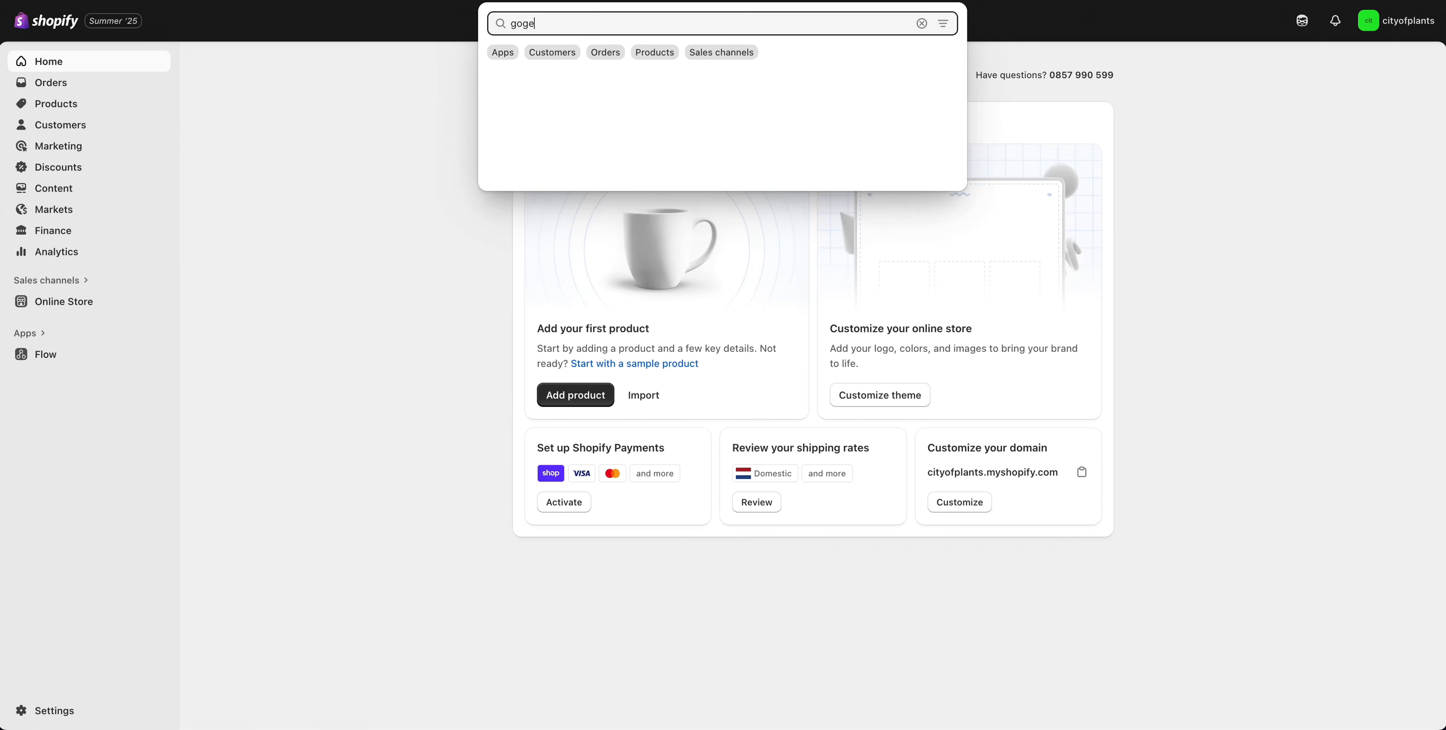
click(626, 95)
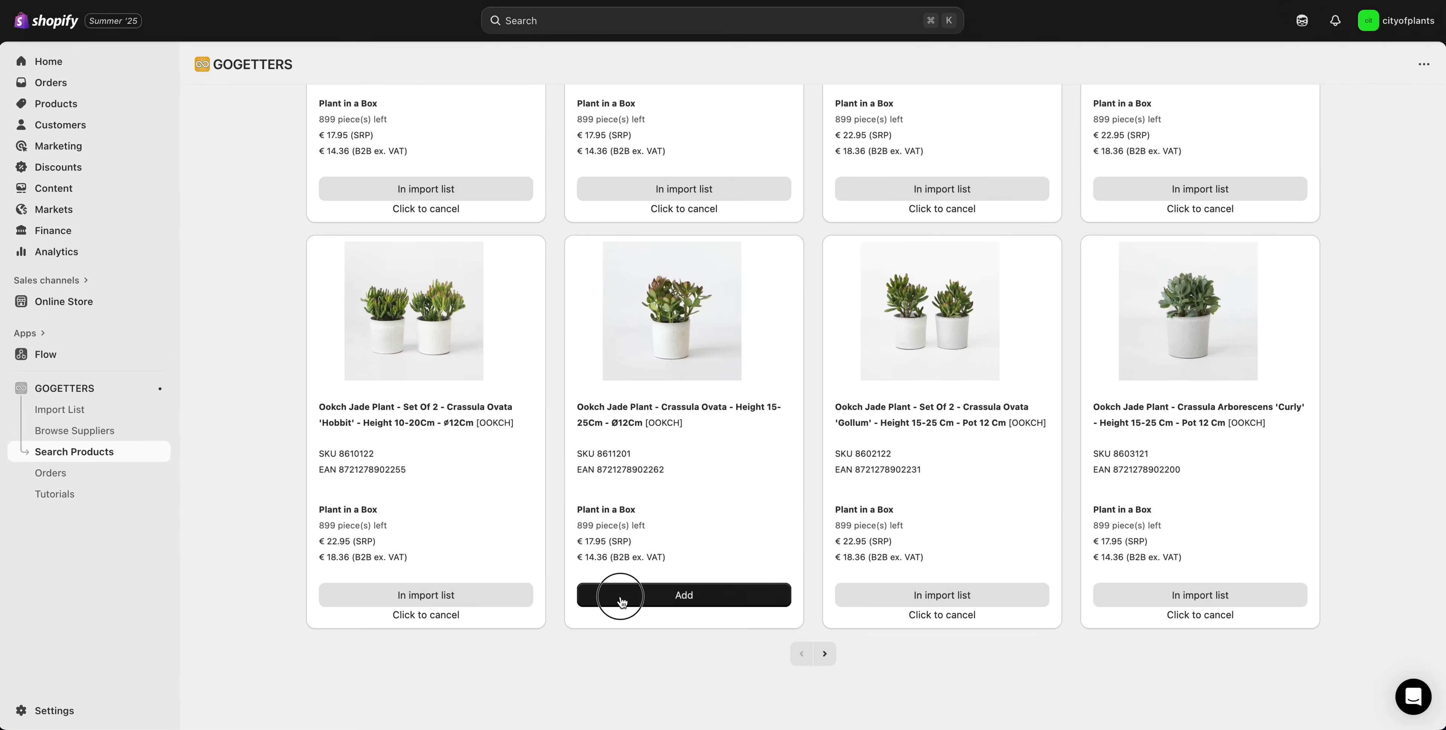
click(616, 596)
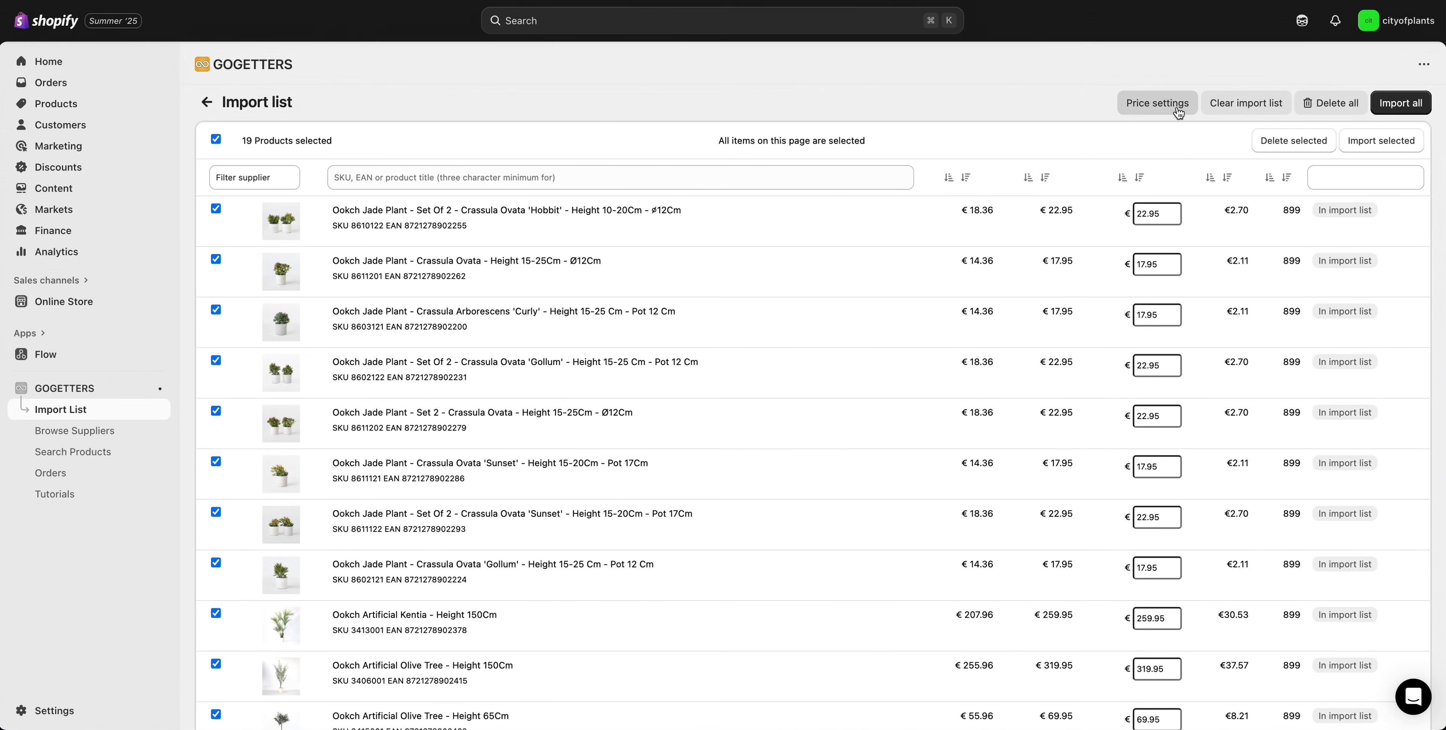
Set the import list's price margin to suggested retail price +20% and round prices up to .95.
click(1178, 111)
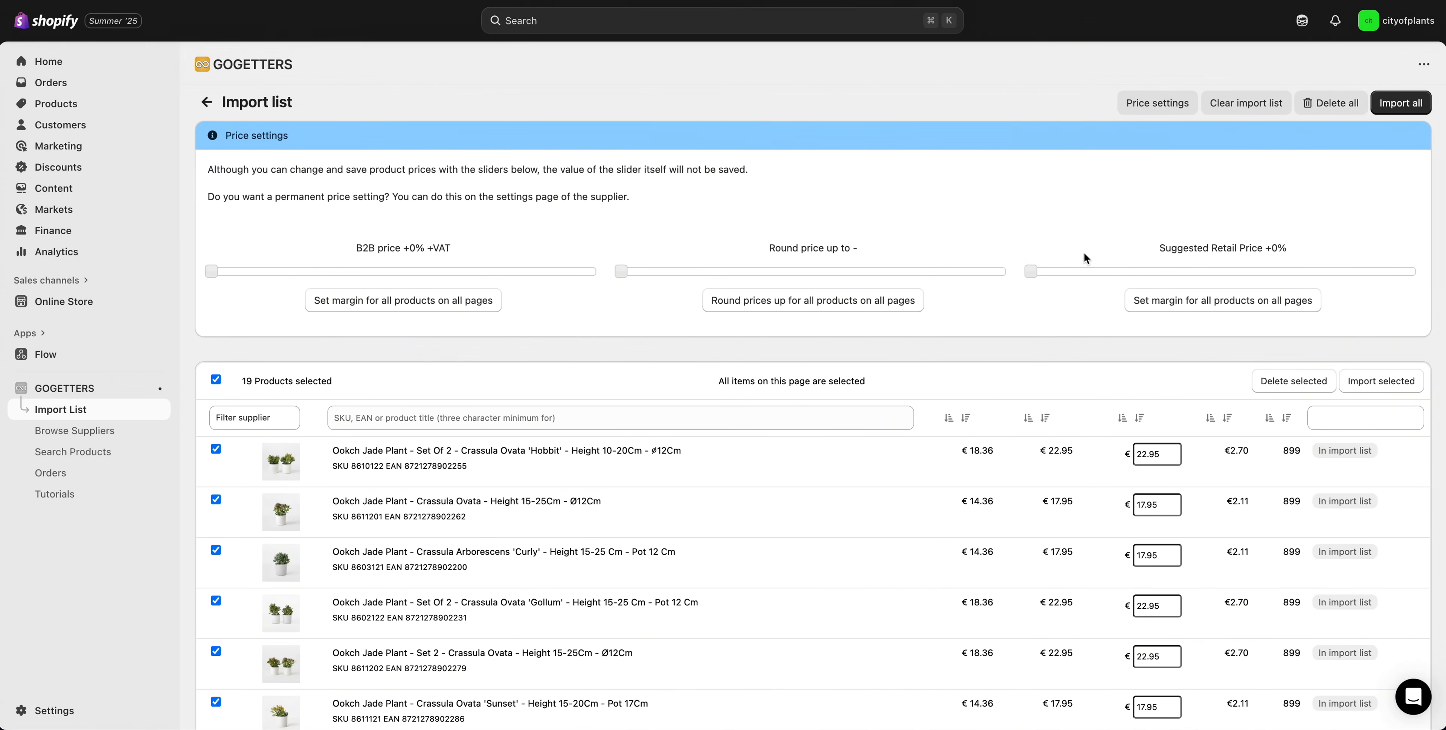
drag(1034, 272, 1108, 272)
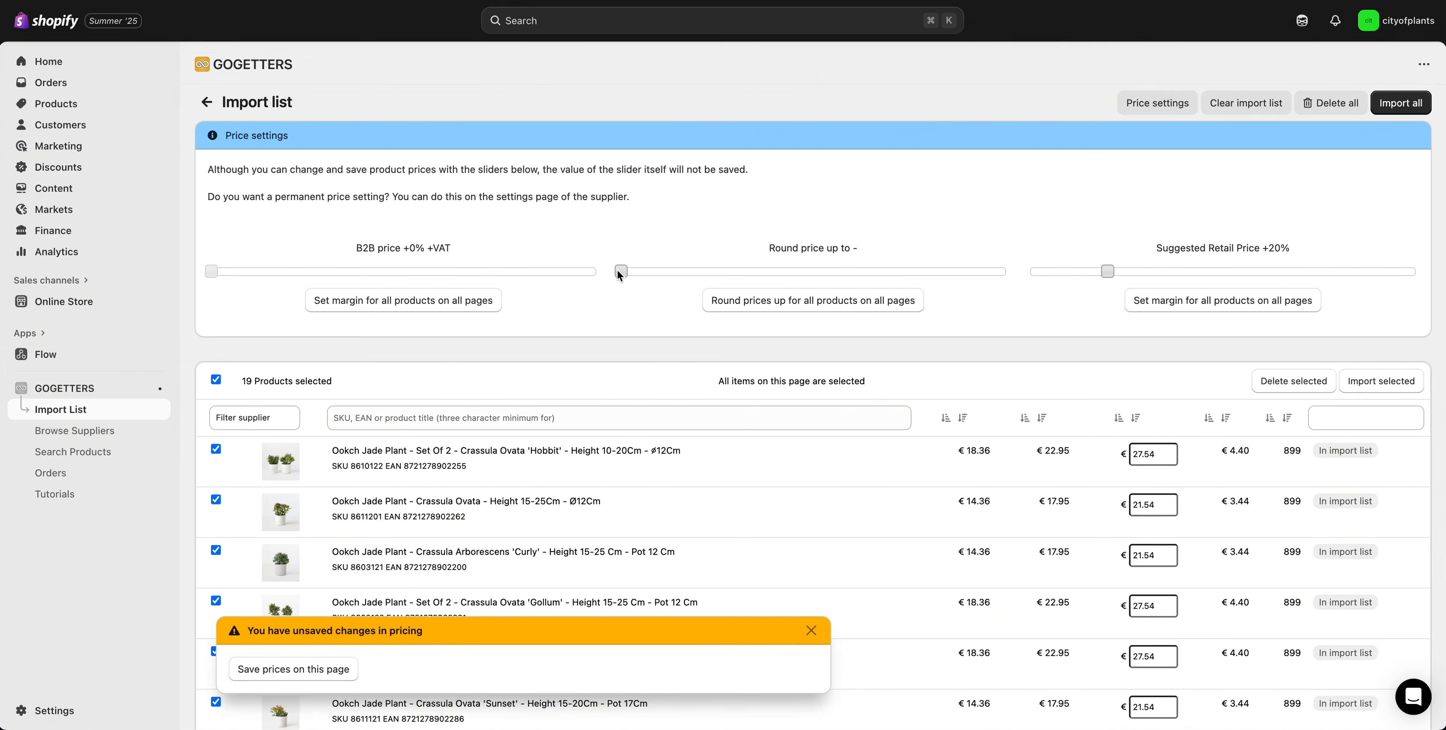
drag(942, 284, 972, 287)
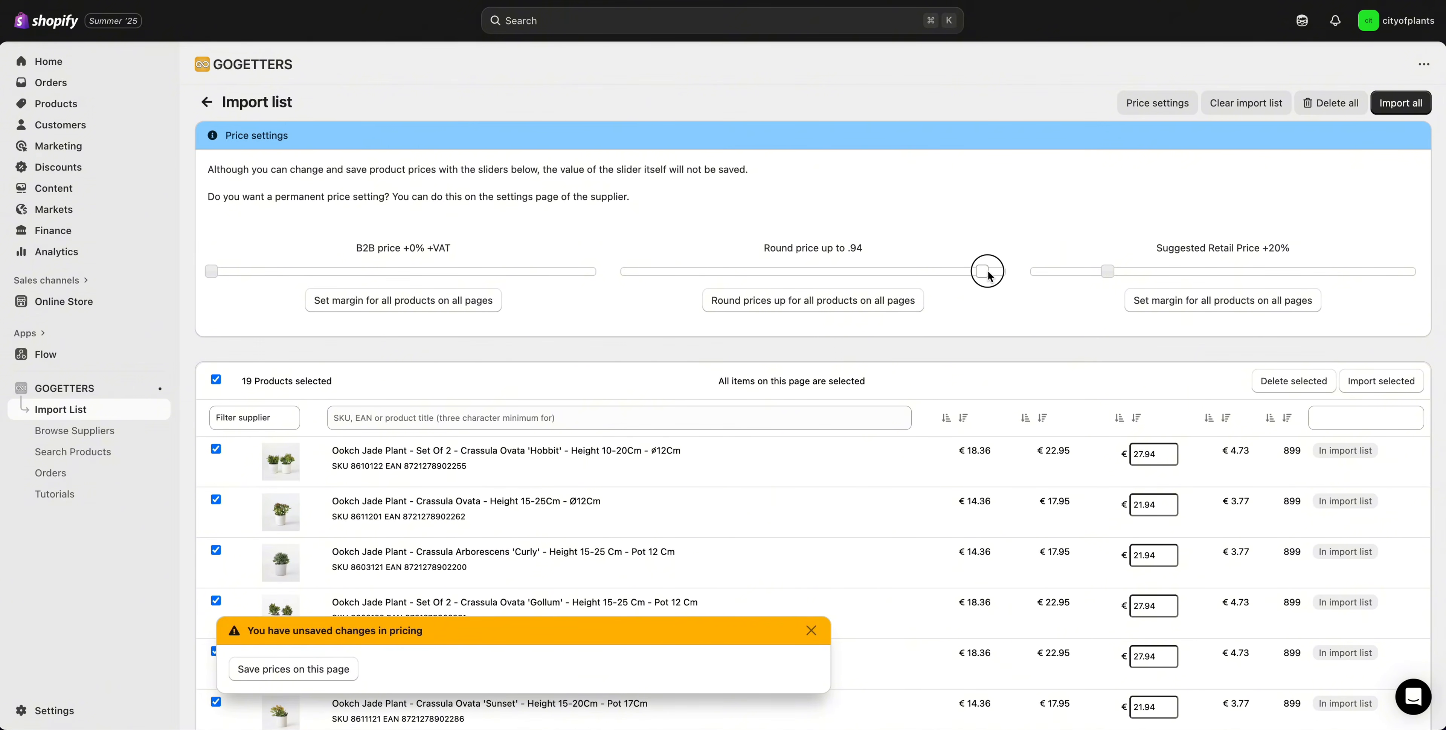
drag(991, 273, 991, 273)
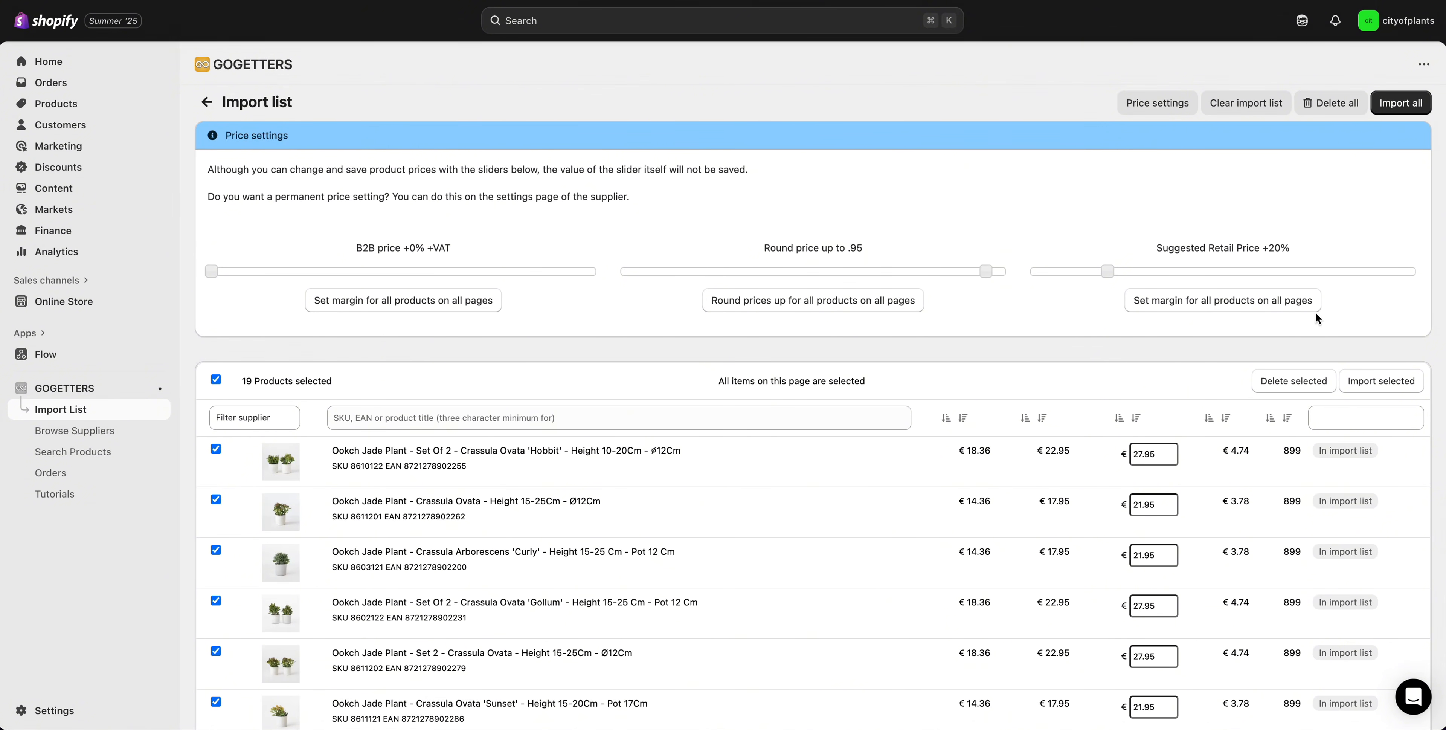
Import all products on the import list into the store.
click(1429, 101)
click(967, 275)
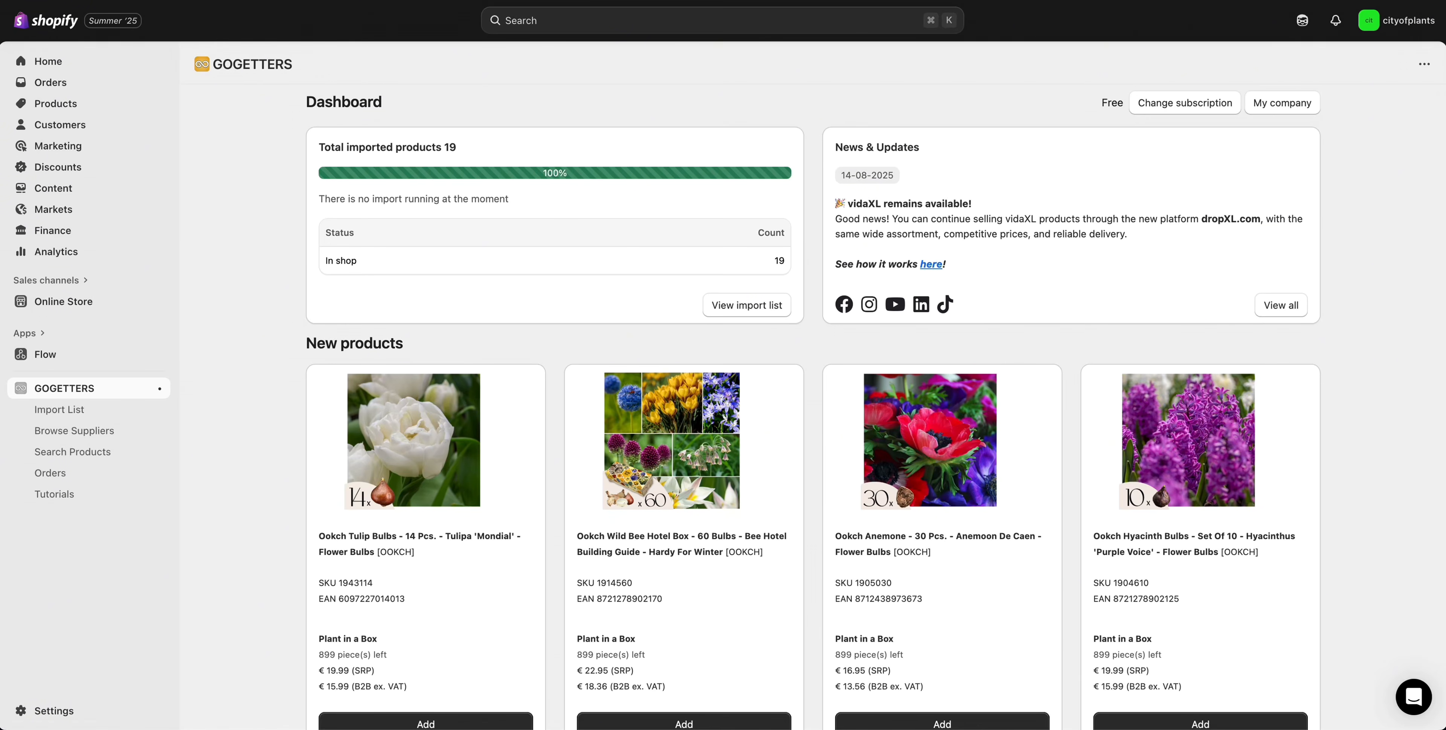
Open the Ookch Artificial Olive Tree - Height 150Cm from the store's products and review its details.
click(61, 108)
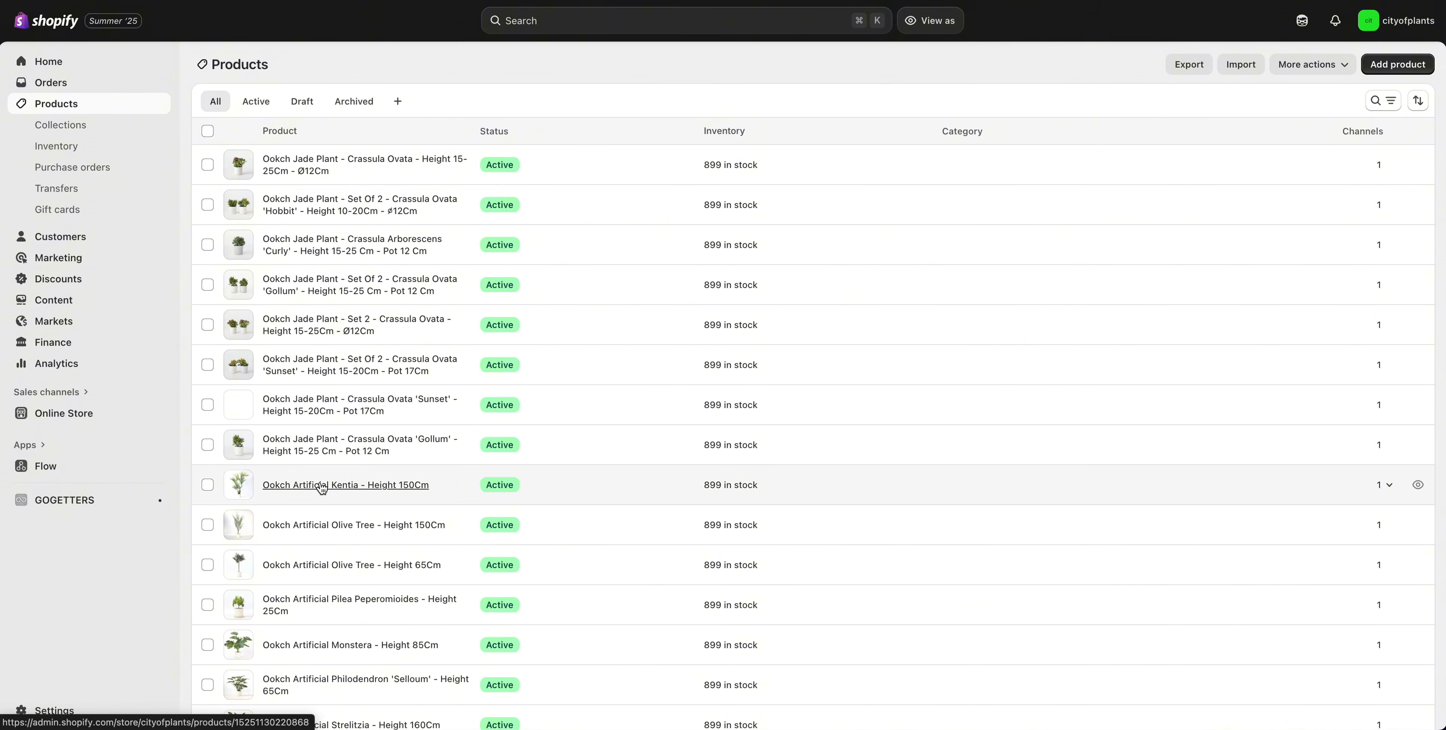
click(312, 523)
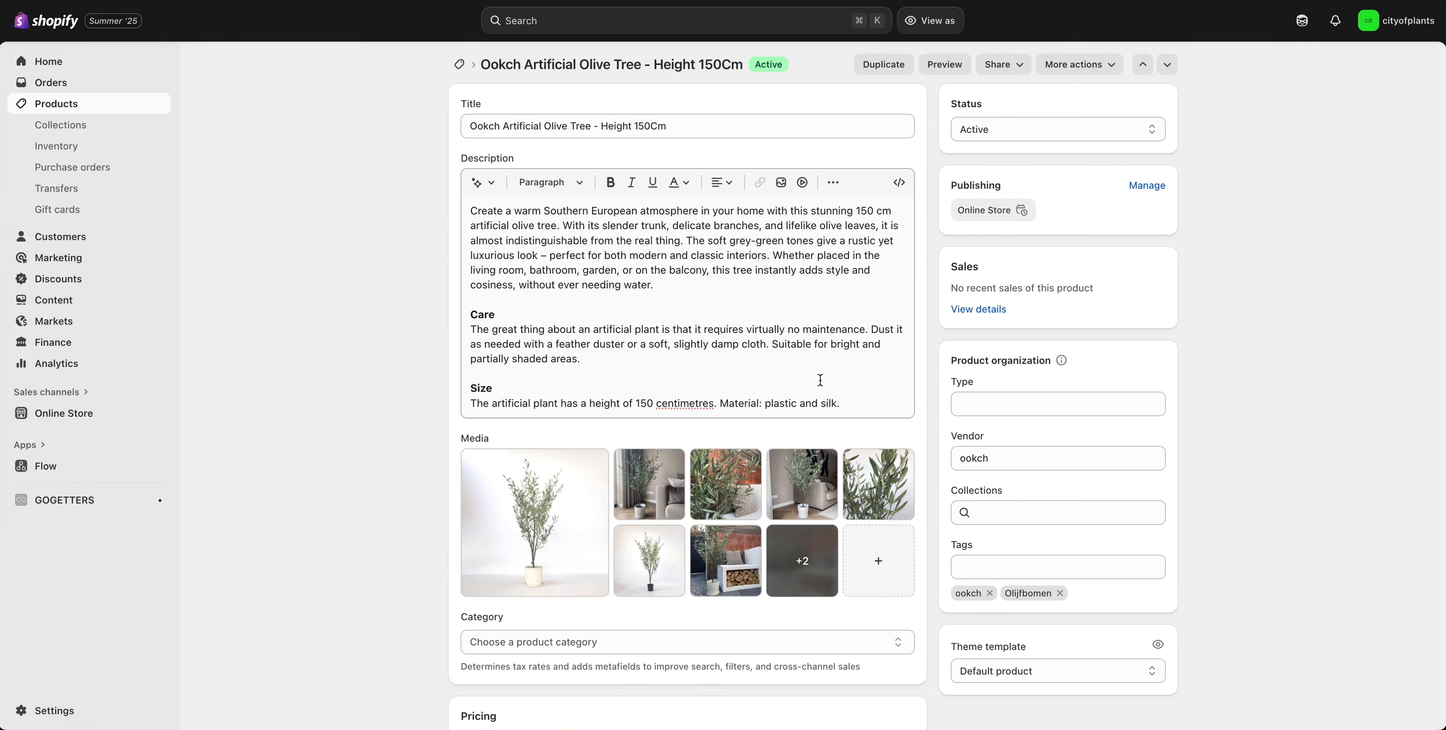
scroll(820, 271, down, 15)
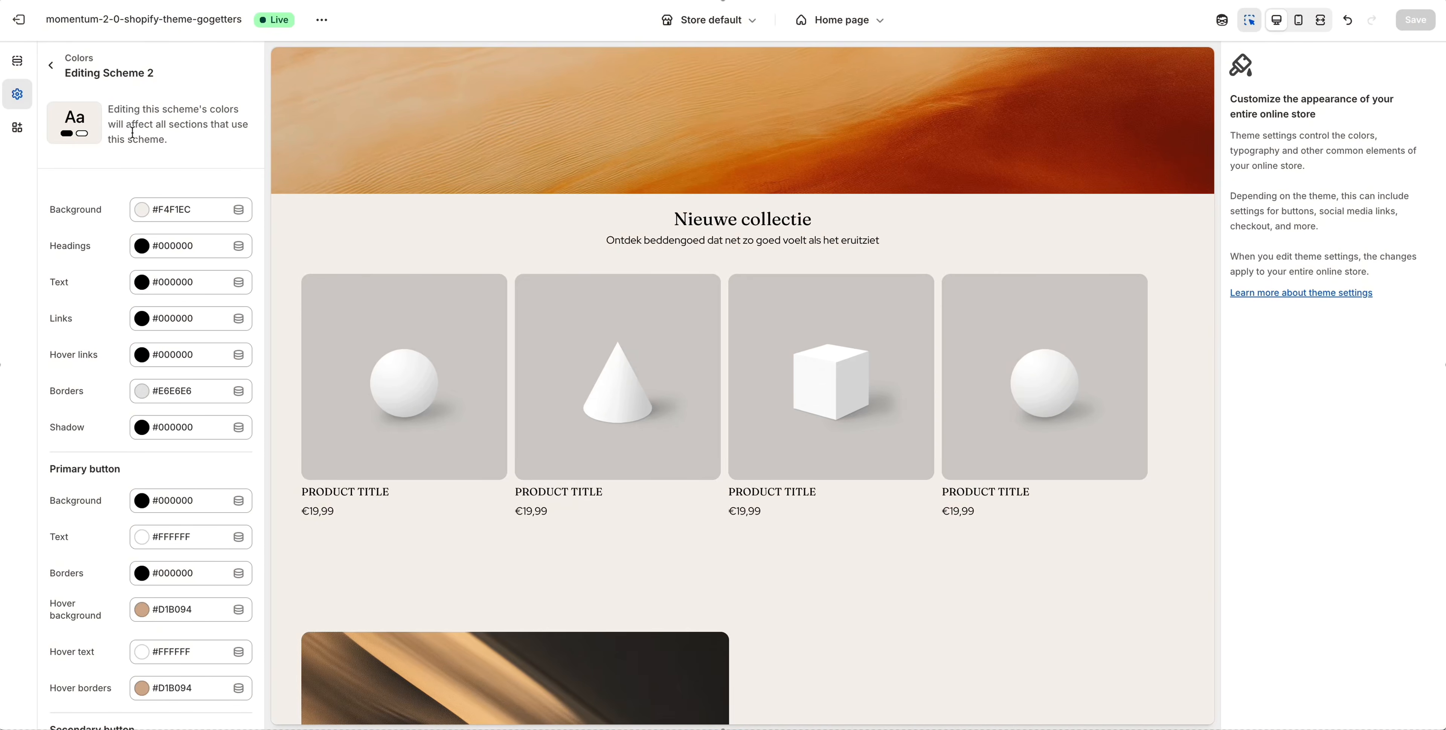
Leave color Scheme 2 in the theme settings and open Scheme 1 for editing.
click(52, 70)
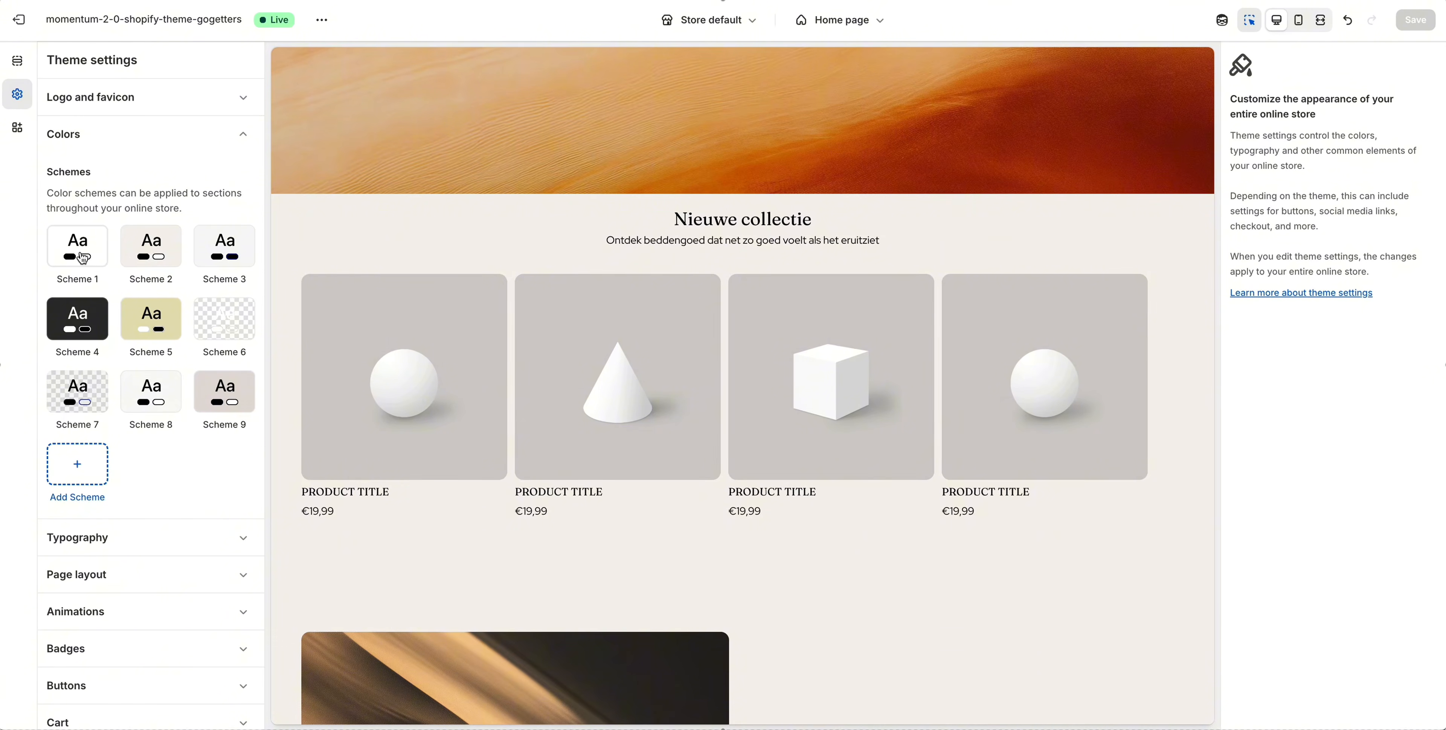
click(101, 247)
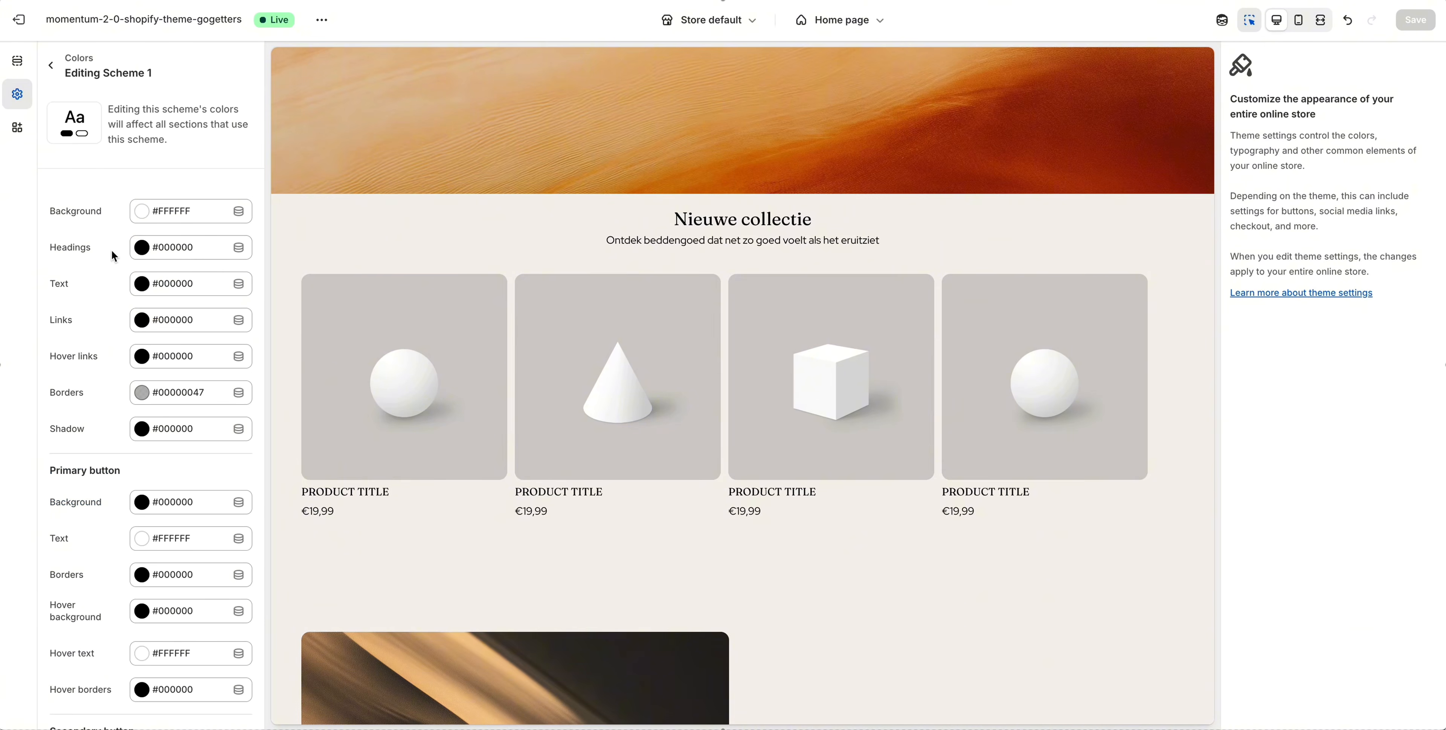
Set Scheme 1's primary button background to #2F4F4F and save the theme.
click(141, 506)
click(223, 367)
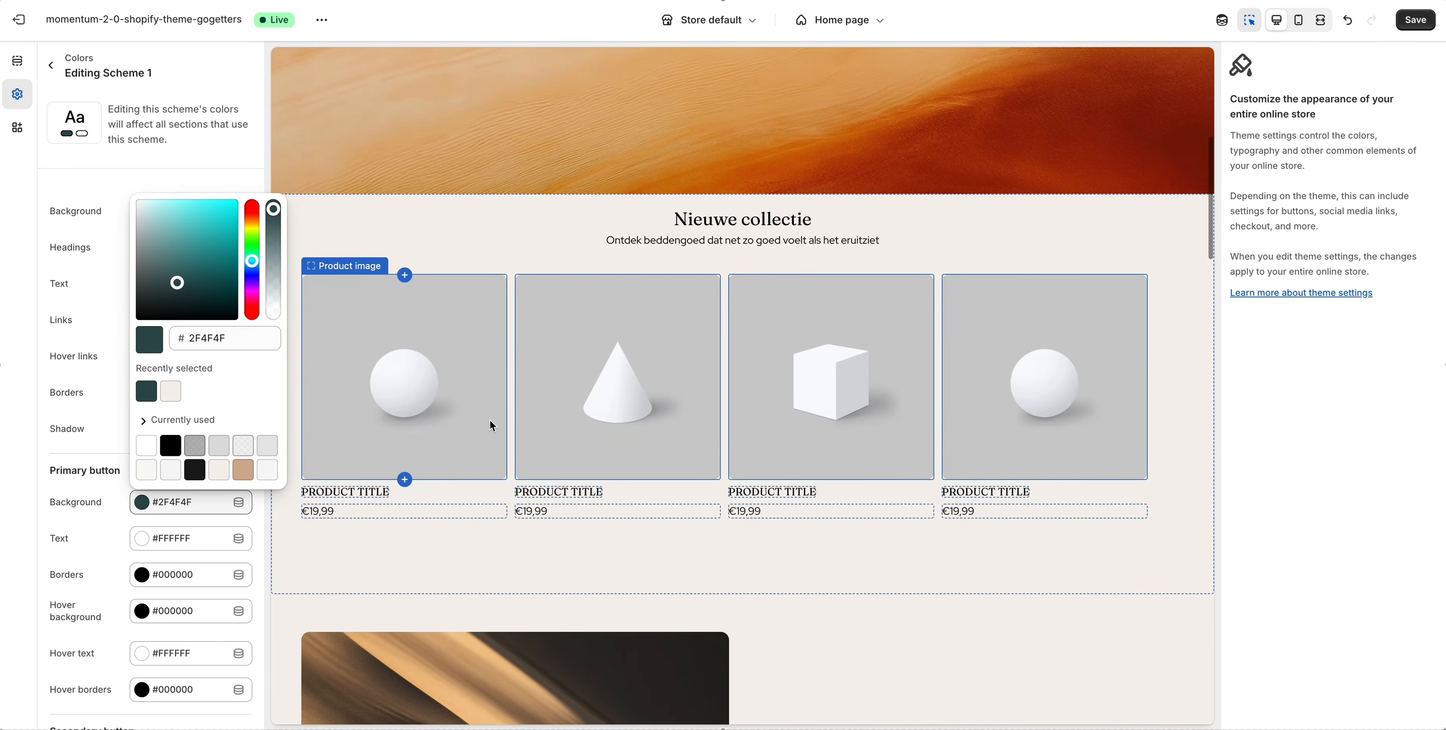
scroll(489, 420, down, 5)
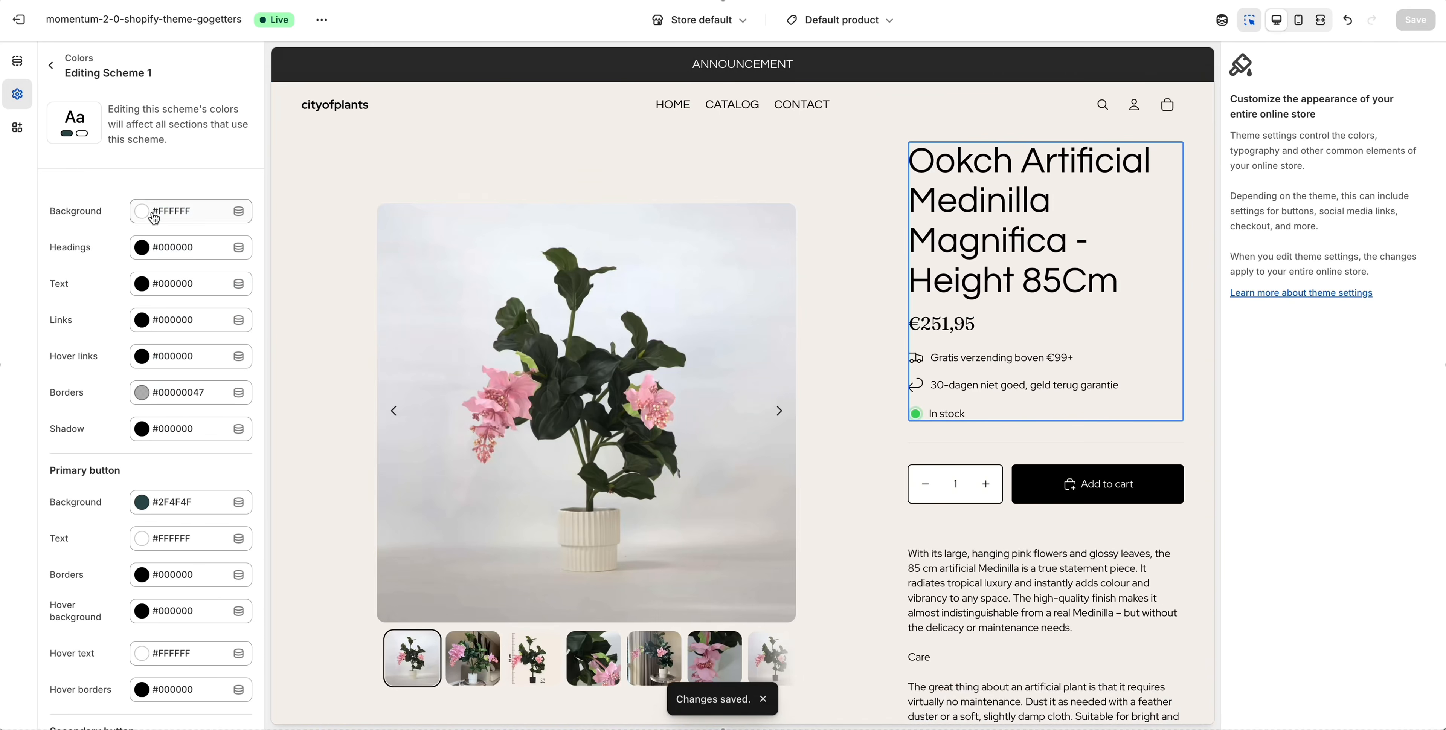
scroll(146, 336, down, 5)
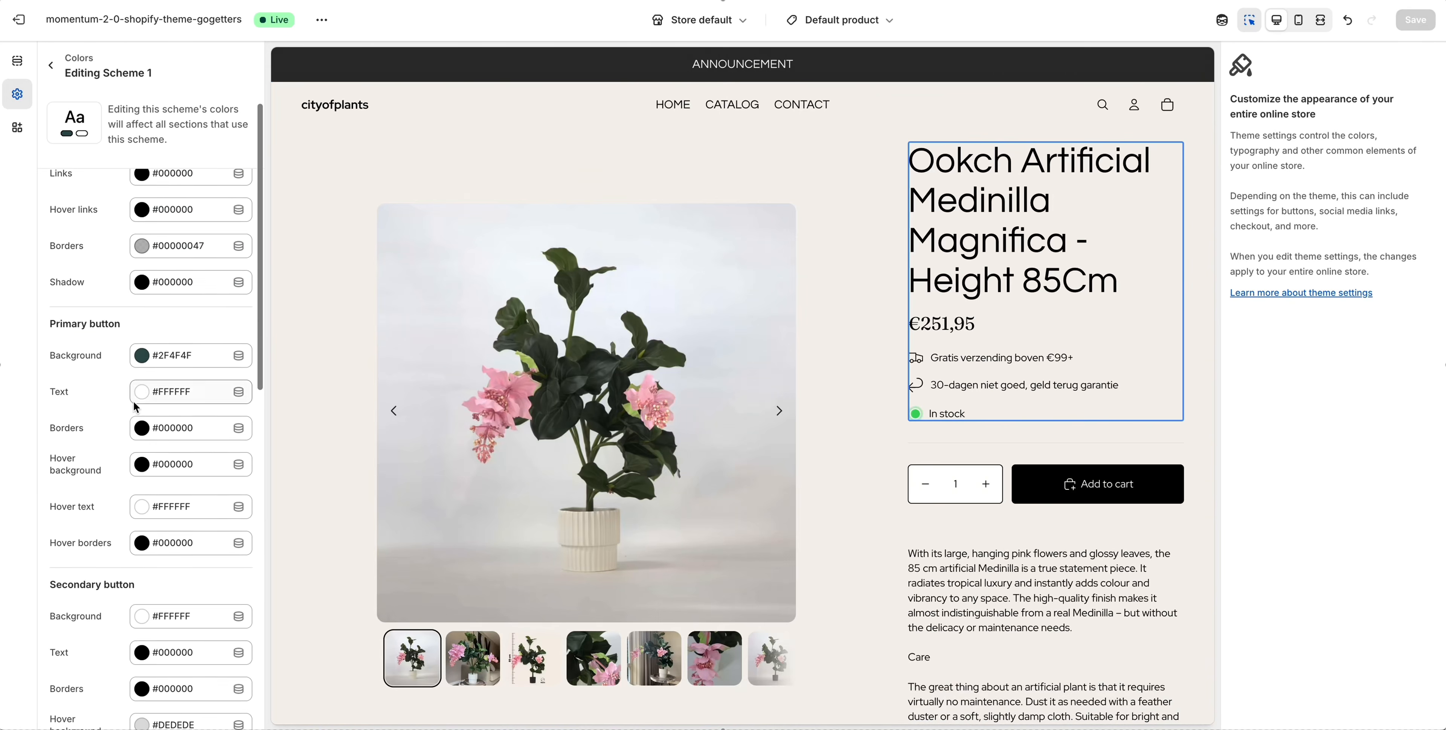
In color Scheme 2, set the primary button's hover background and hover borders to #2F4F4F.
click(50, 65)
click(151, 246)
scroll(146, 393, down, 5)
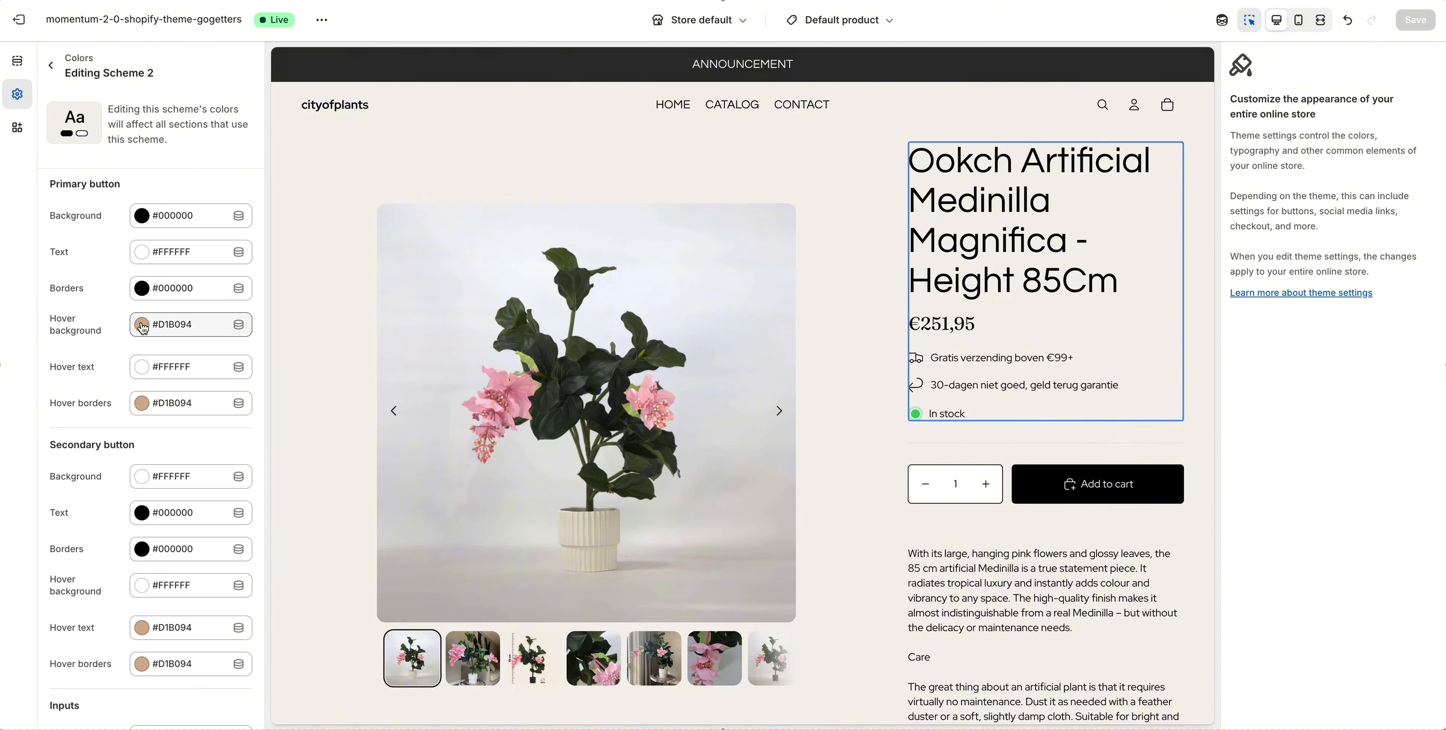
click(141, 403)
click(156, 293)
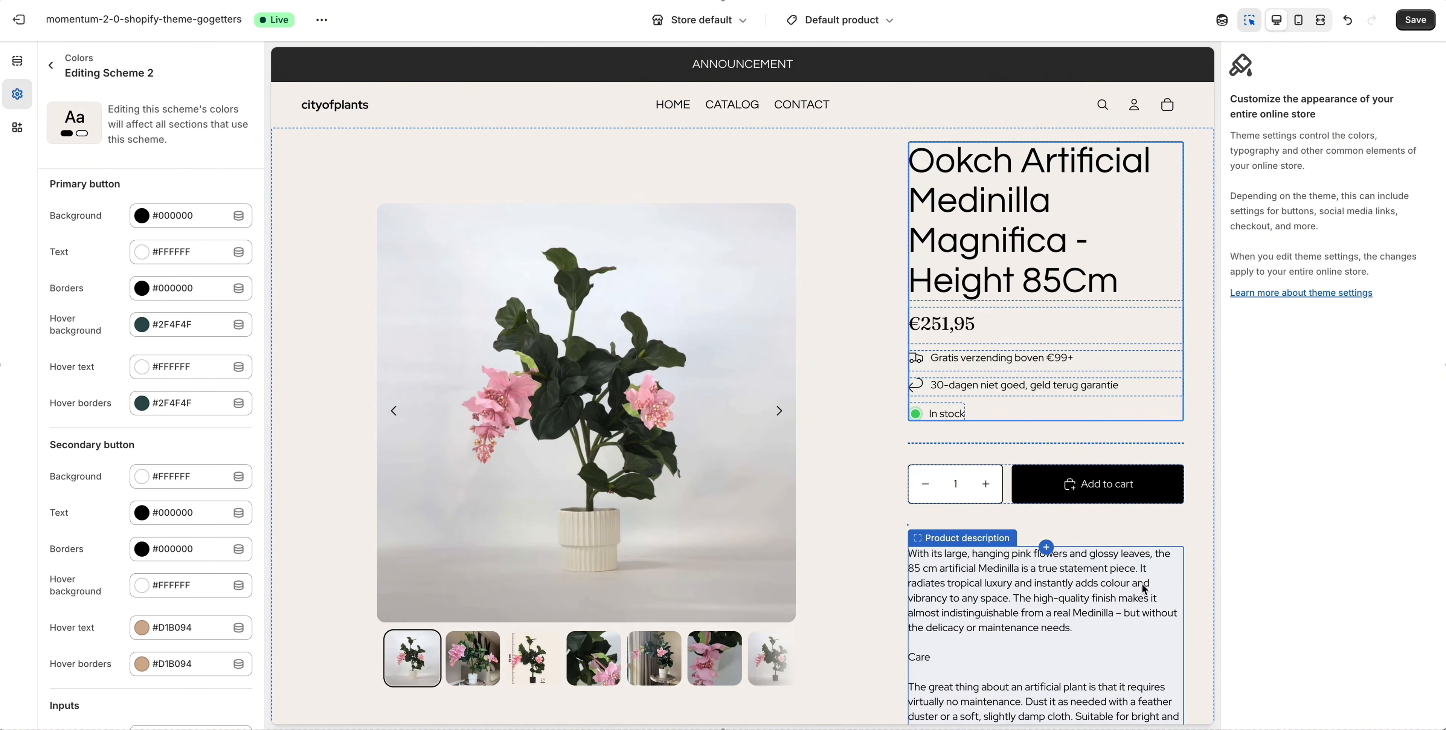
click(1139, 486)
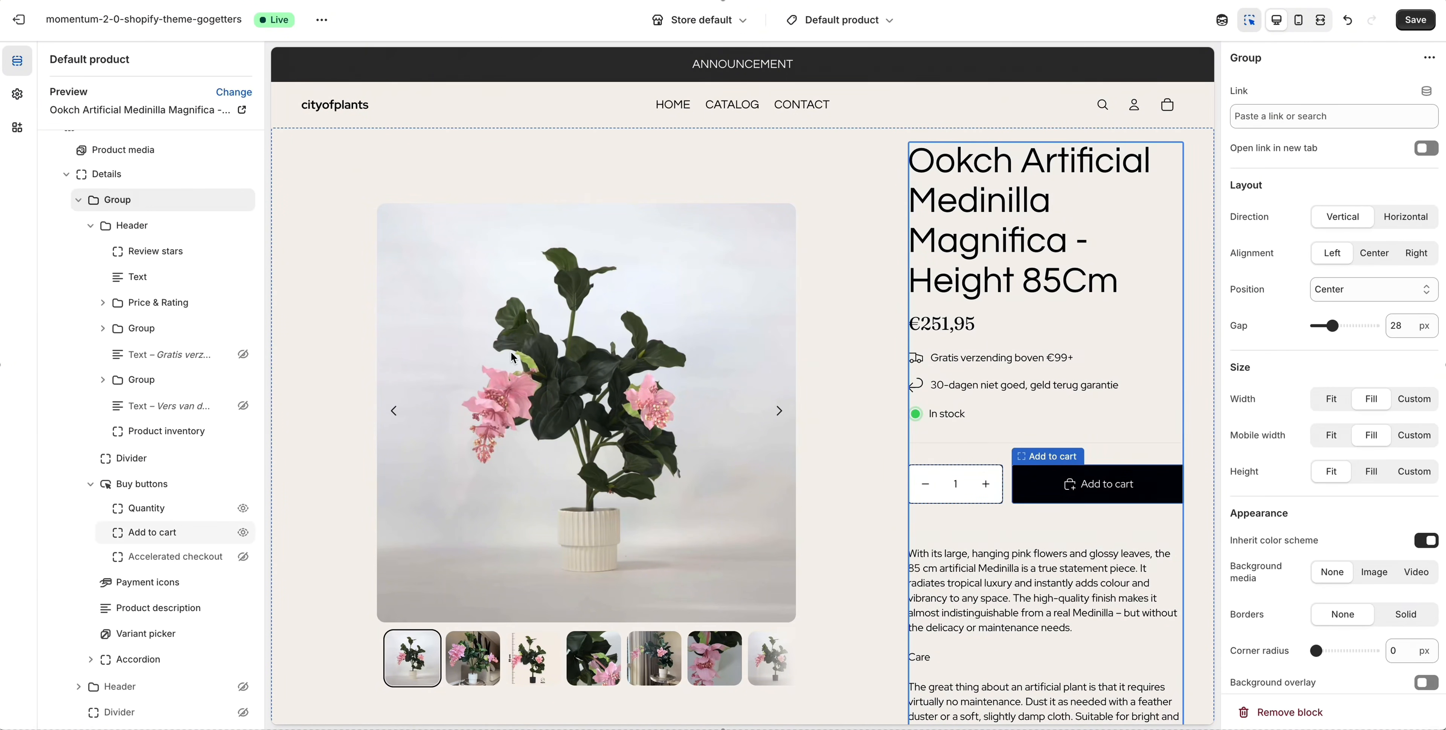
In Scheme 1, set the primary button background to #000000 and its hover background and hover borders to #2F4F4F.
click(17, 93)
click(52, 66)
click(79, 255)
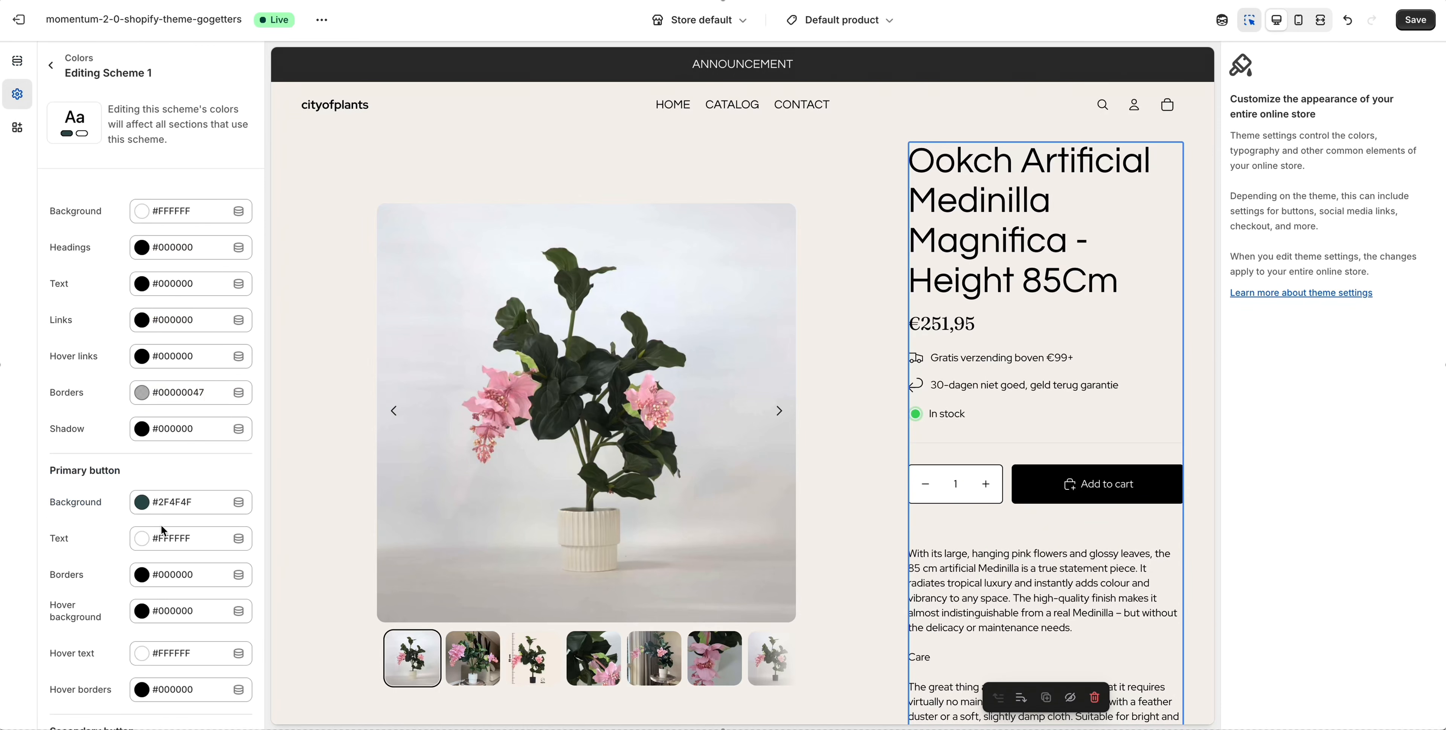
scroll(162, 532, down, 2)
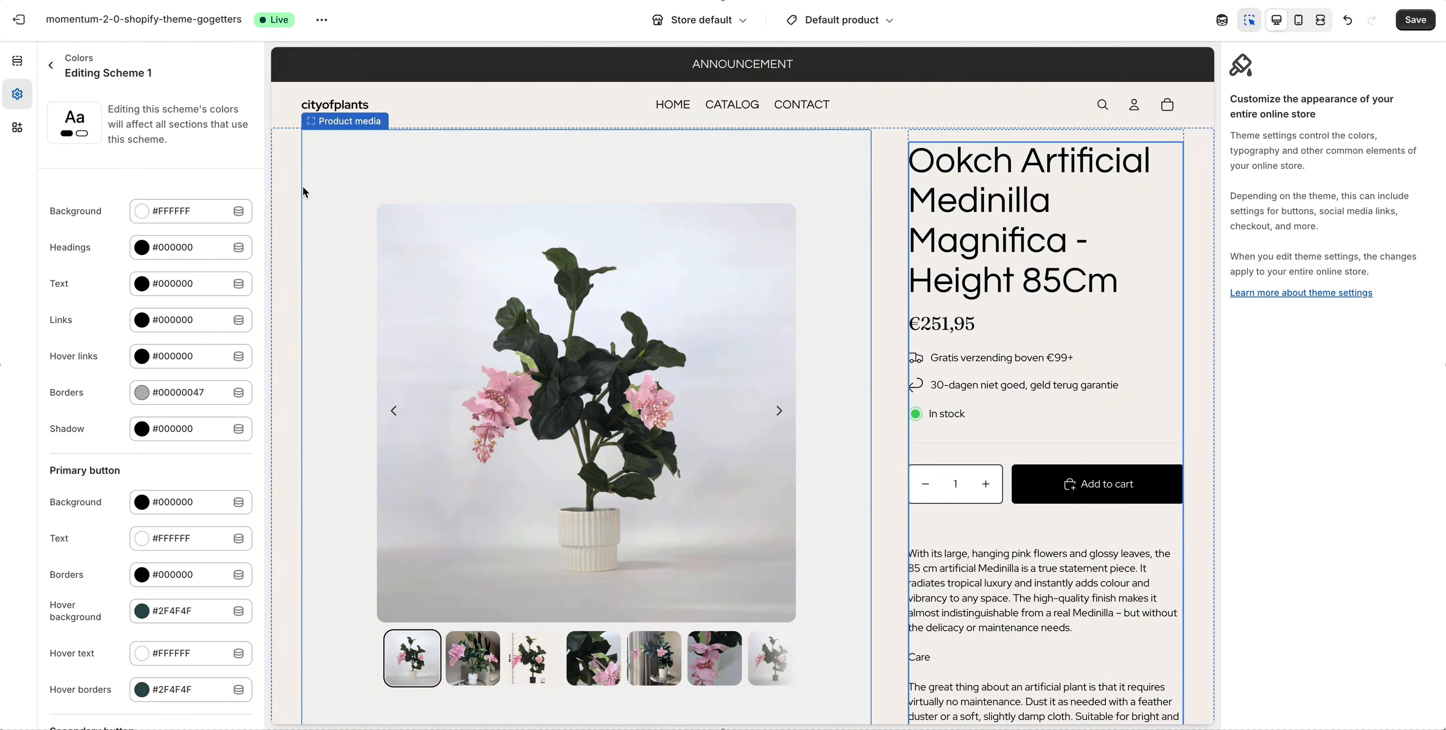
Apply a color scheme with a white background to the product page's Product information section.
click(302, 188)
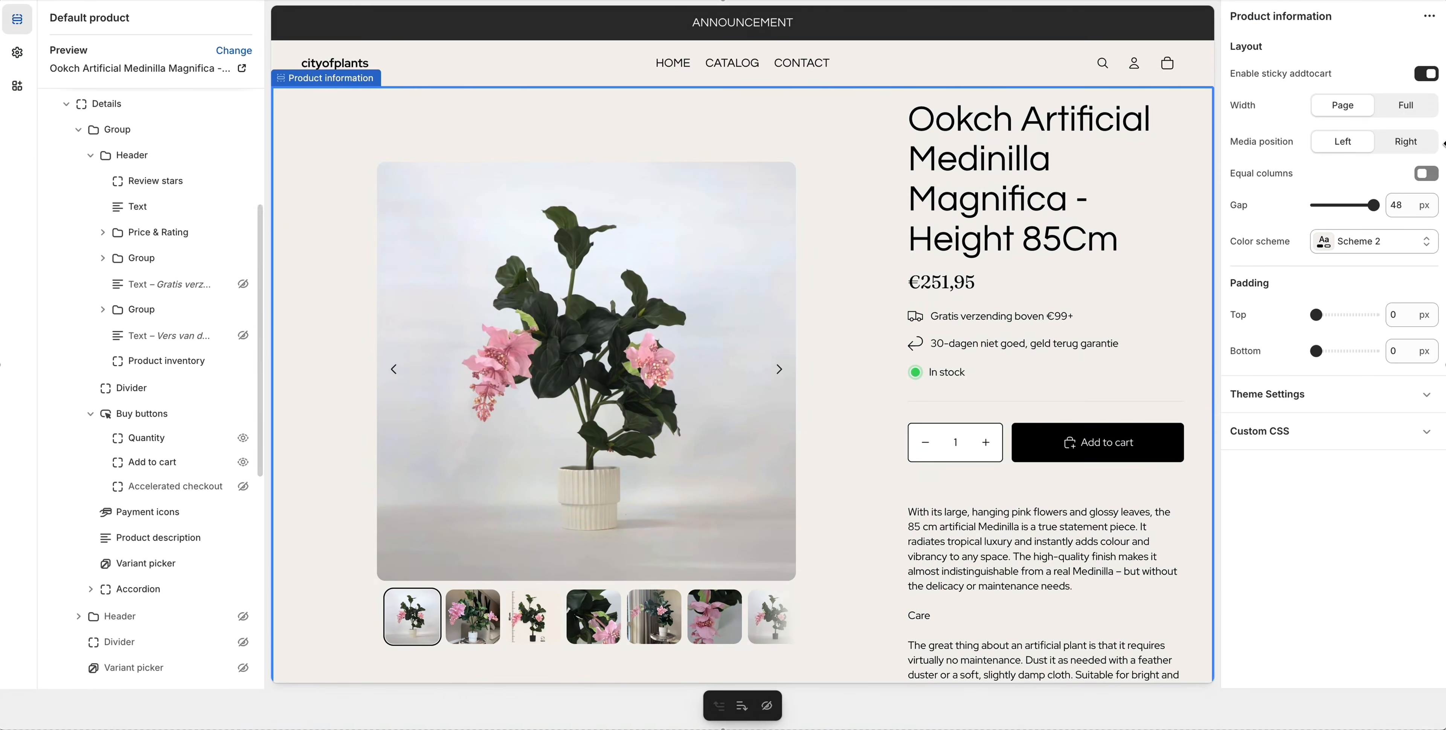
click(1374, 241)
click(1347, 637)
click(79, 94)
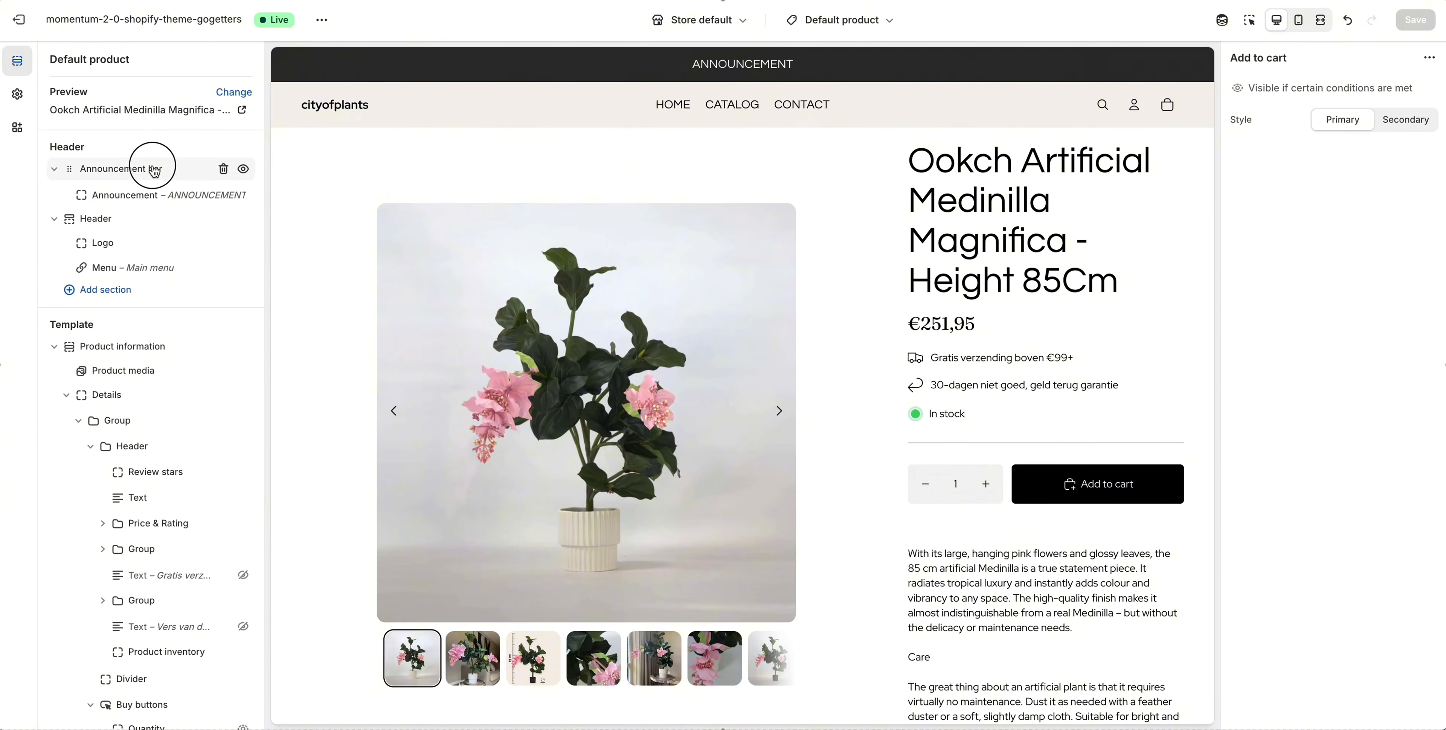
Set the background of the announcement bar's color Scheme 4 to #2F4F4F and save the theme.
click(154, 171)
click(1353, 207)
click(1348, 611)
click(1328, 203)
click(1319, 418)
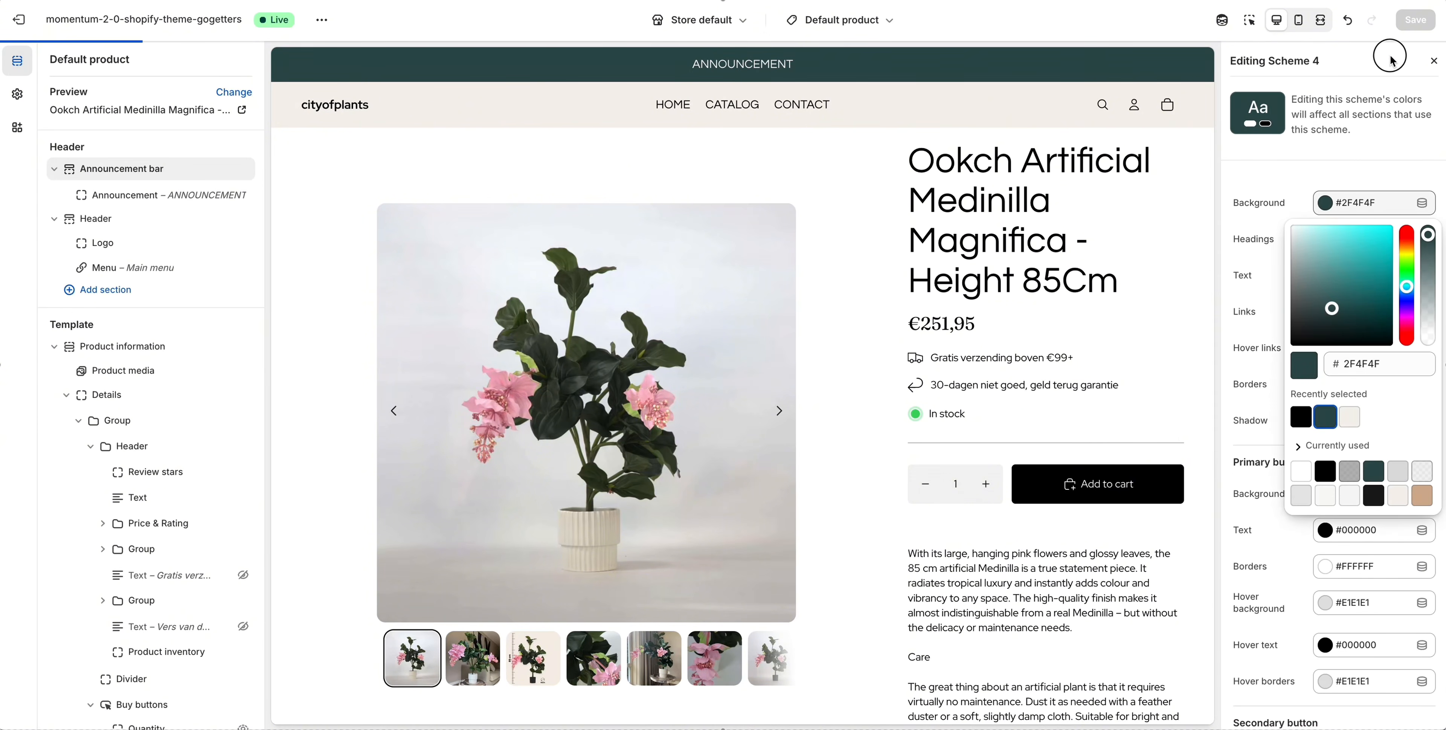
click(1415, 19)
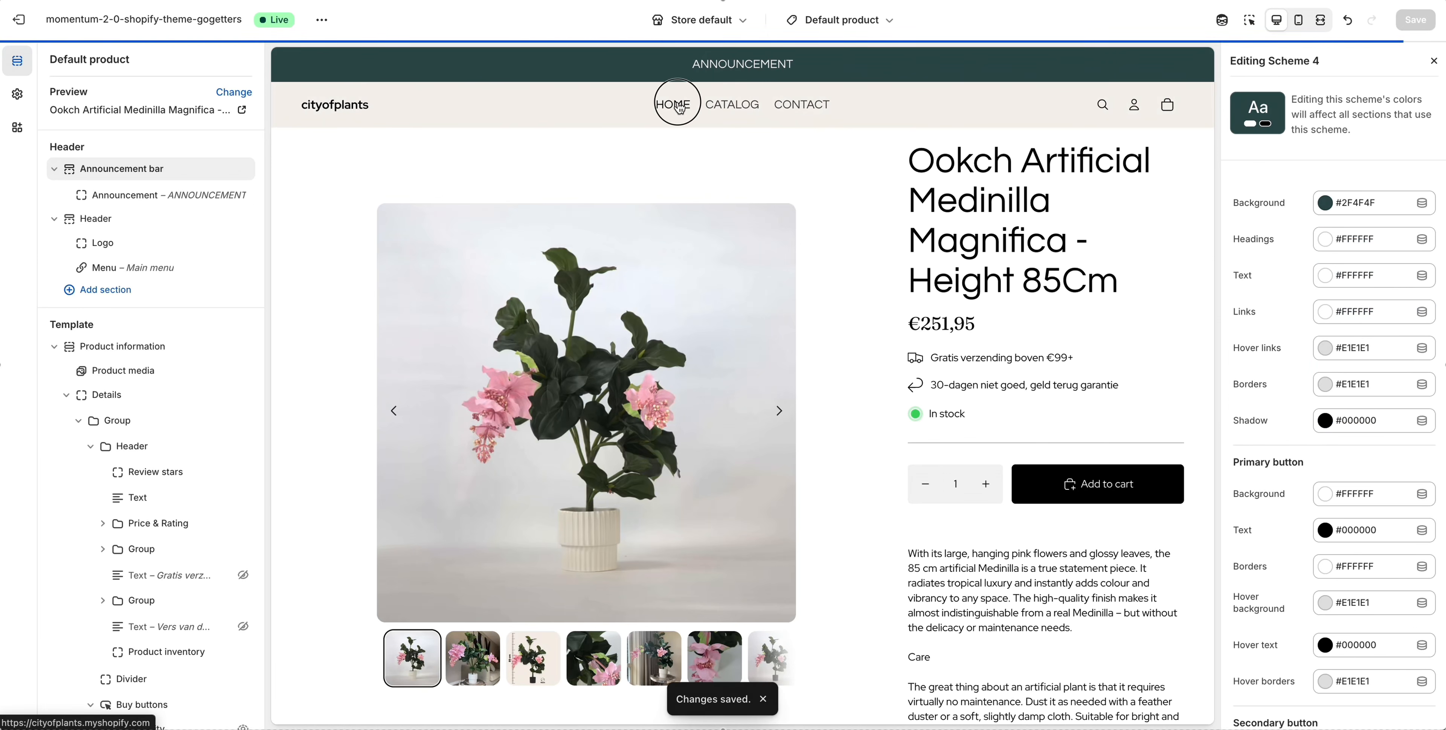
Switch the preview to the home page and open the Hero section's image for changing.
click(678, 106)
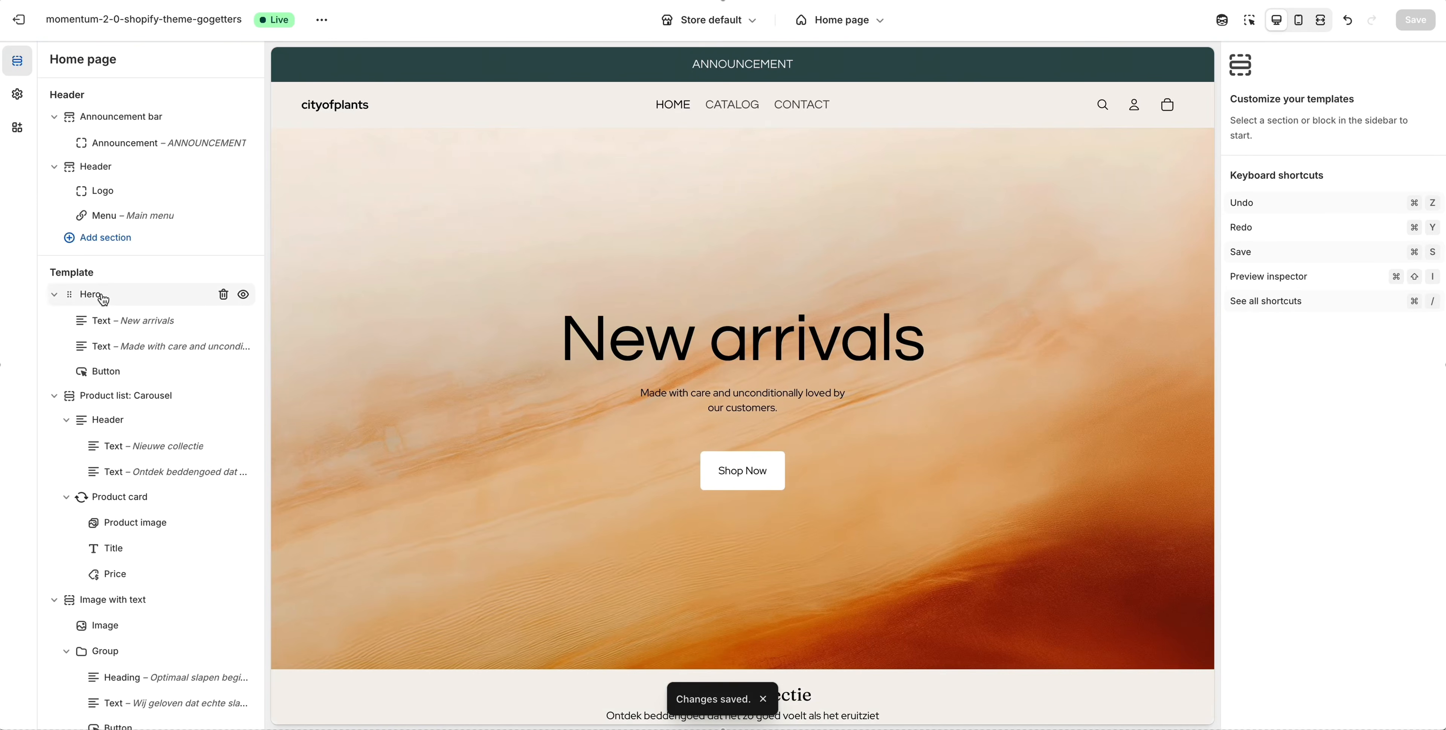
click(102, 297)
click(1358, 167)
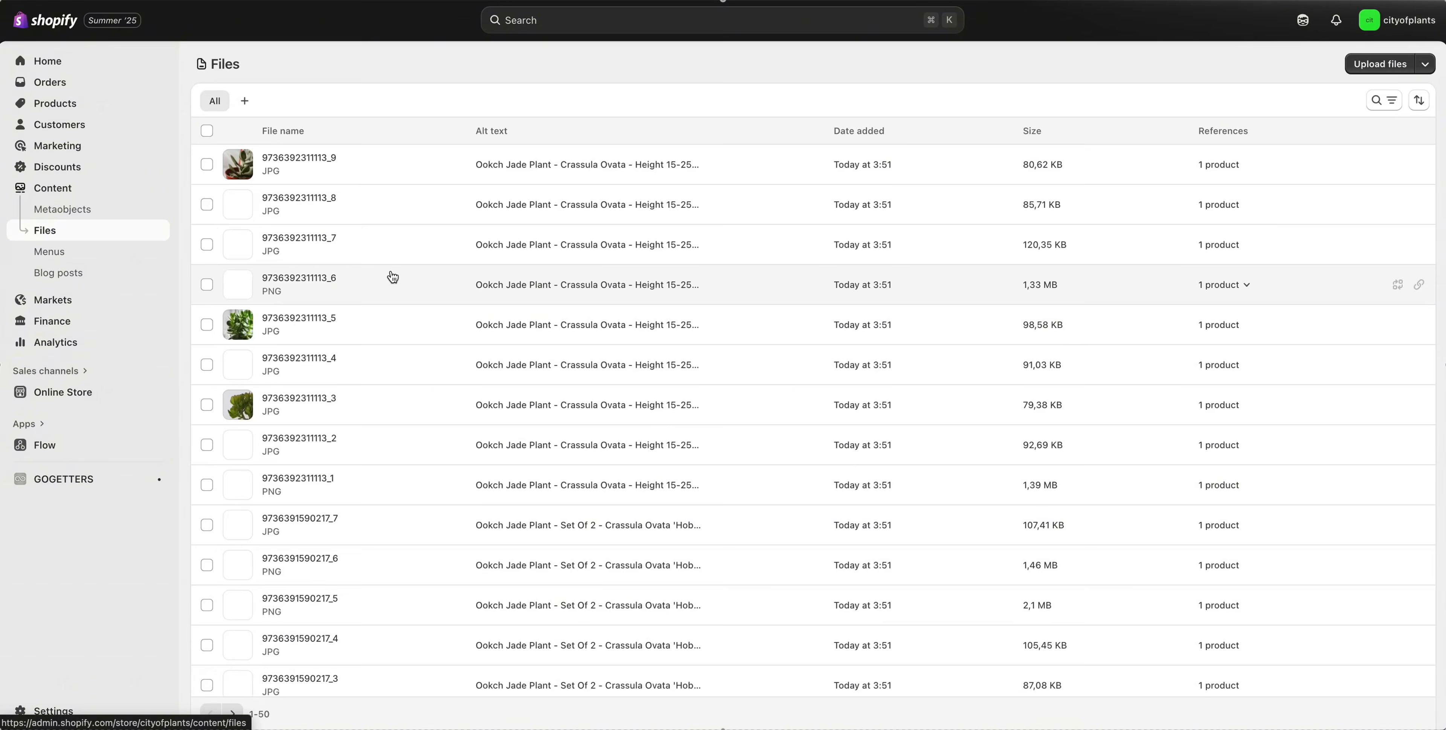
click(306, 242)
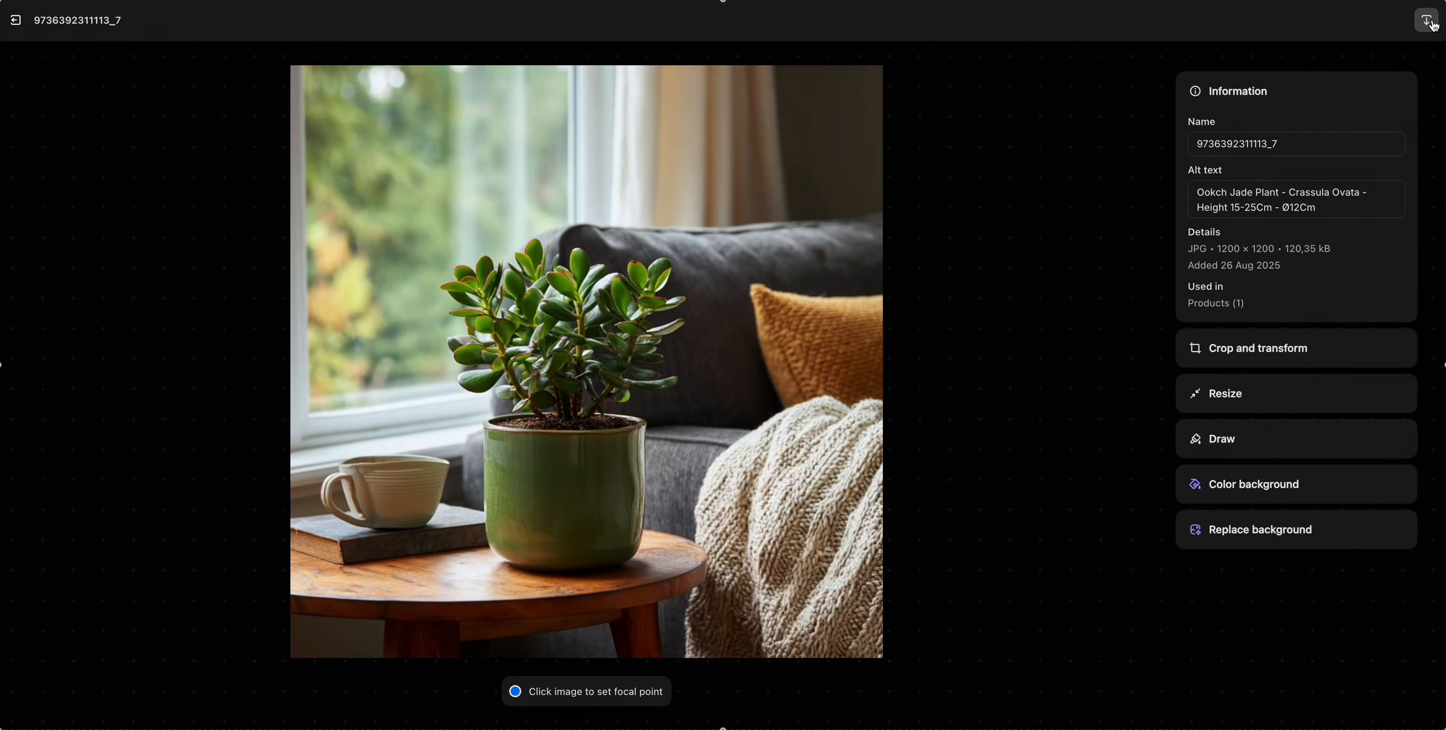
click(1429, 21)
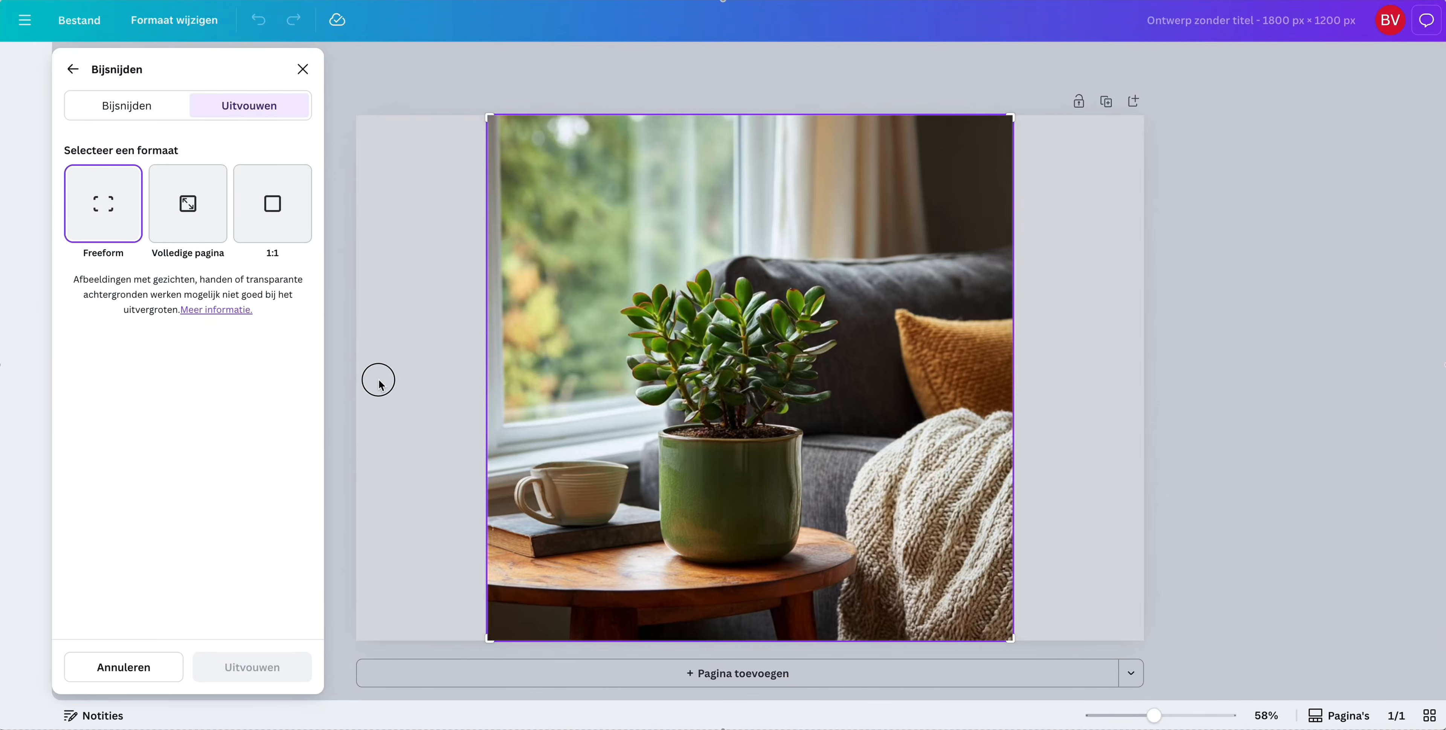
click(161, 192)
click(252, 667)
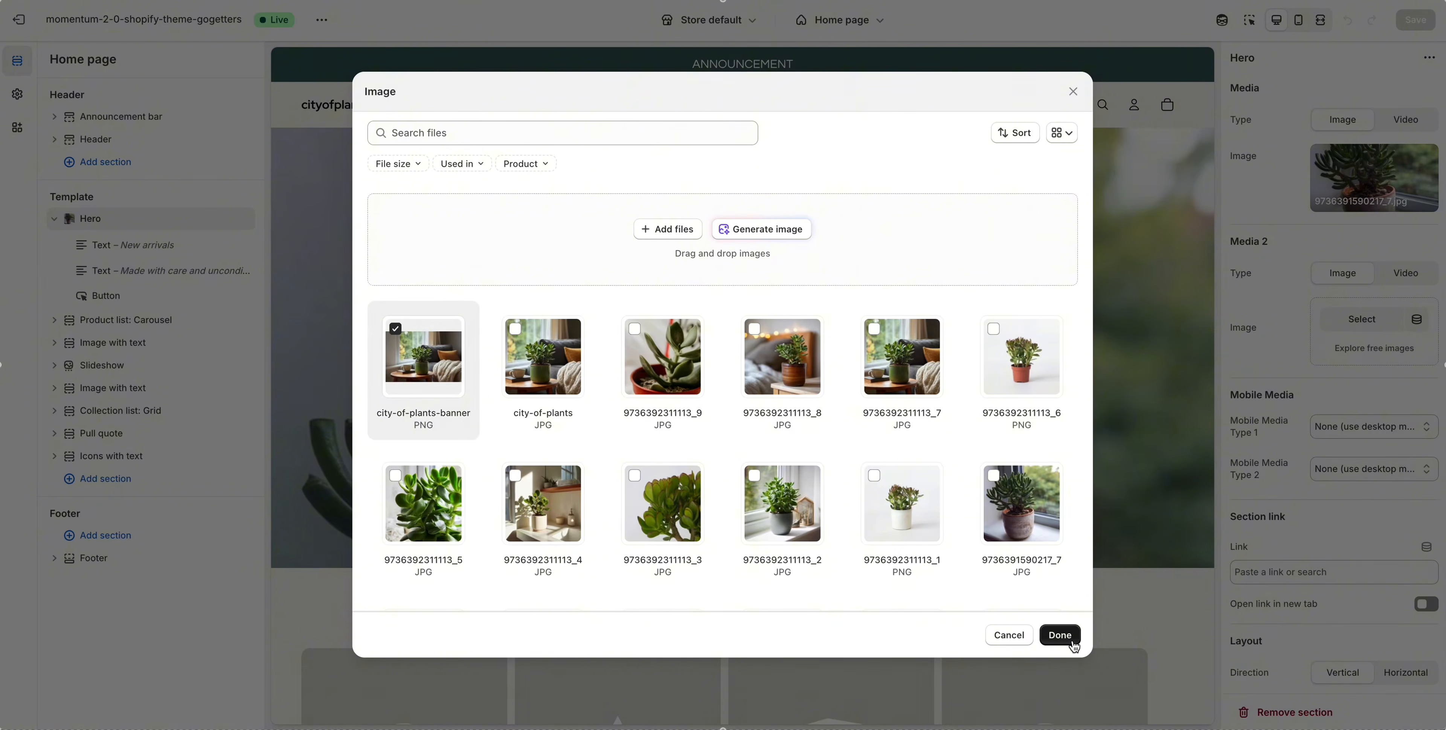
Use city-of-plants-banner as the Hero image, apply color Scheme 6 to the section and save.
click(1060, 634)
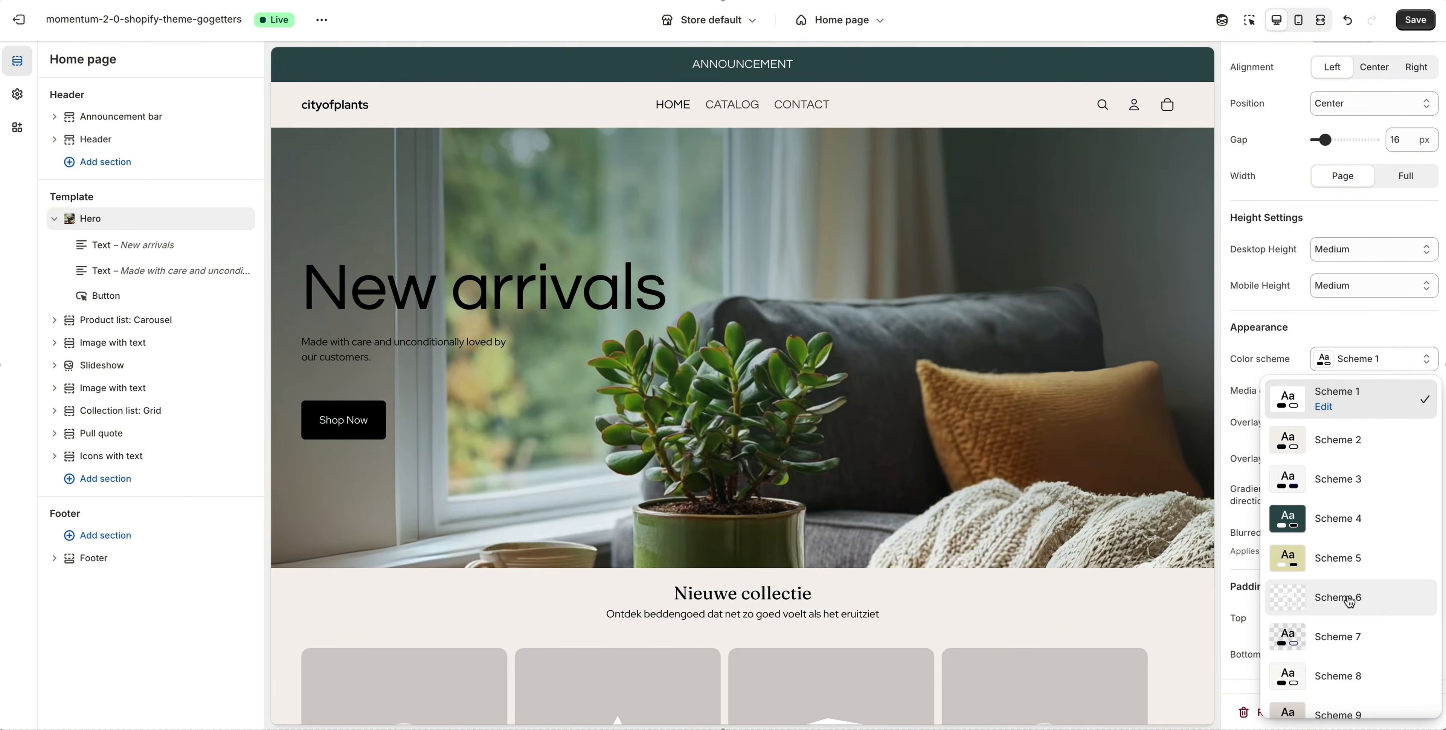
click(1338, 585)
key(ctrl+s)
Set the theme's body font to Lato, heading to Poppins Semi Bold, and subheading and accent to Playfair Display, and save.
click(18, 93)
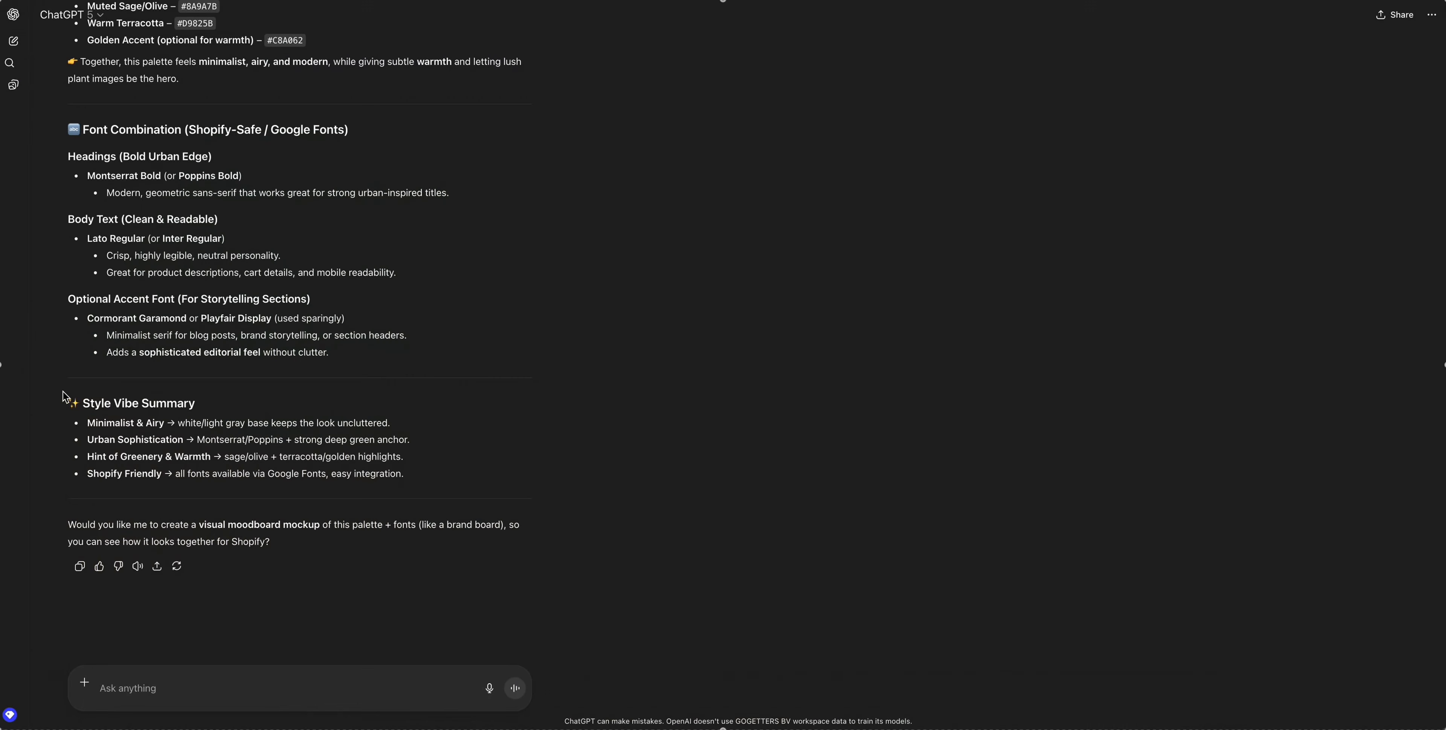
scroll(154, 404, up, 1)
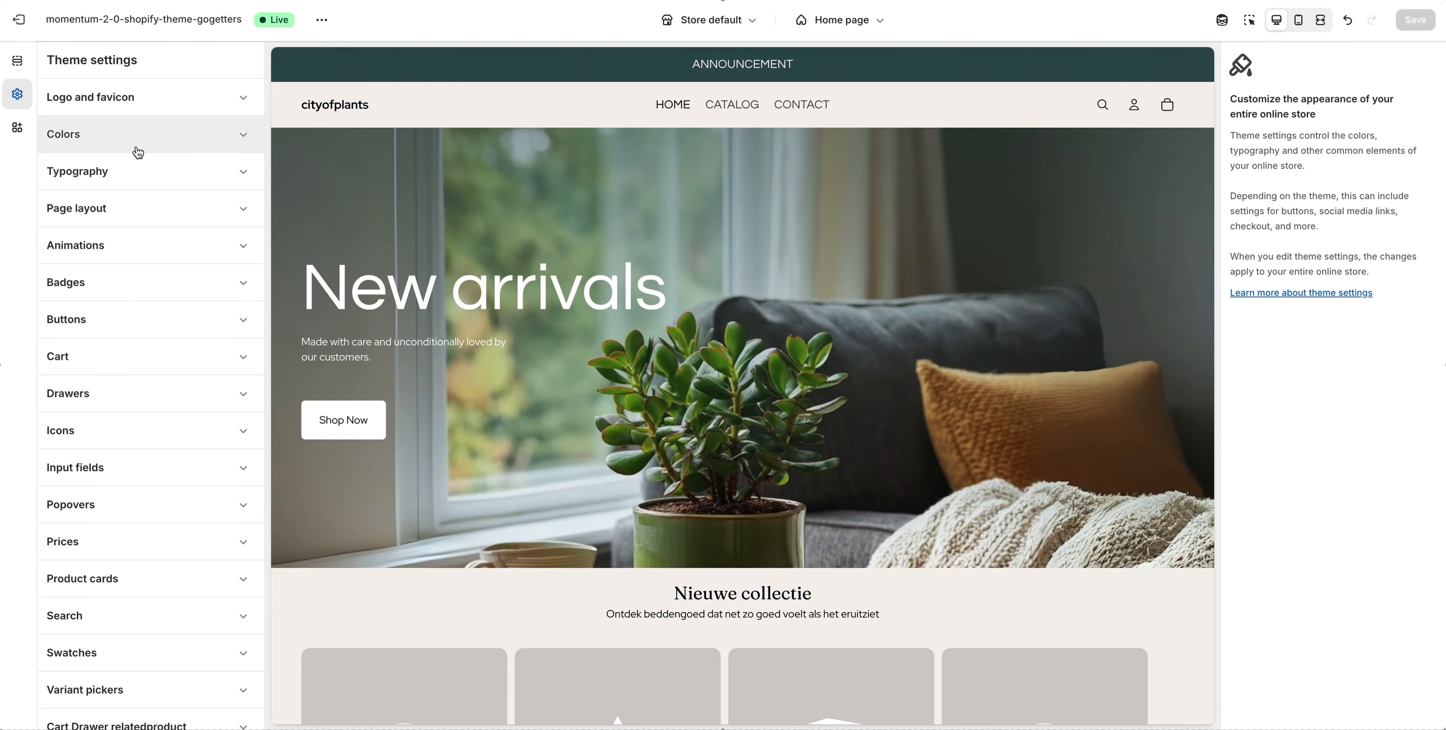
click(135, 171)
click(191, 241)
text(popp)
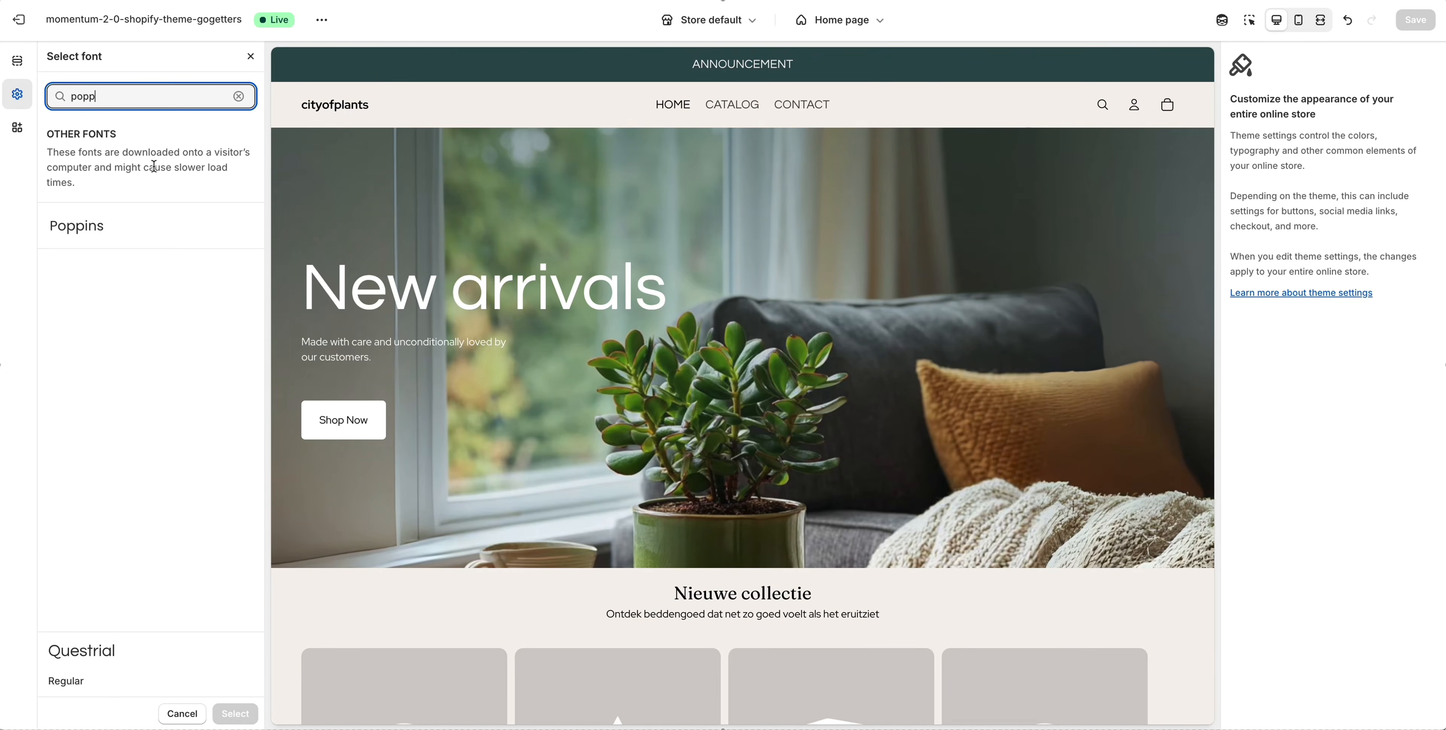
click(140, 225)
click(73, 681)
click(78, 526)
click(233, 711)
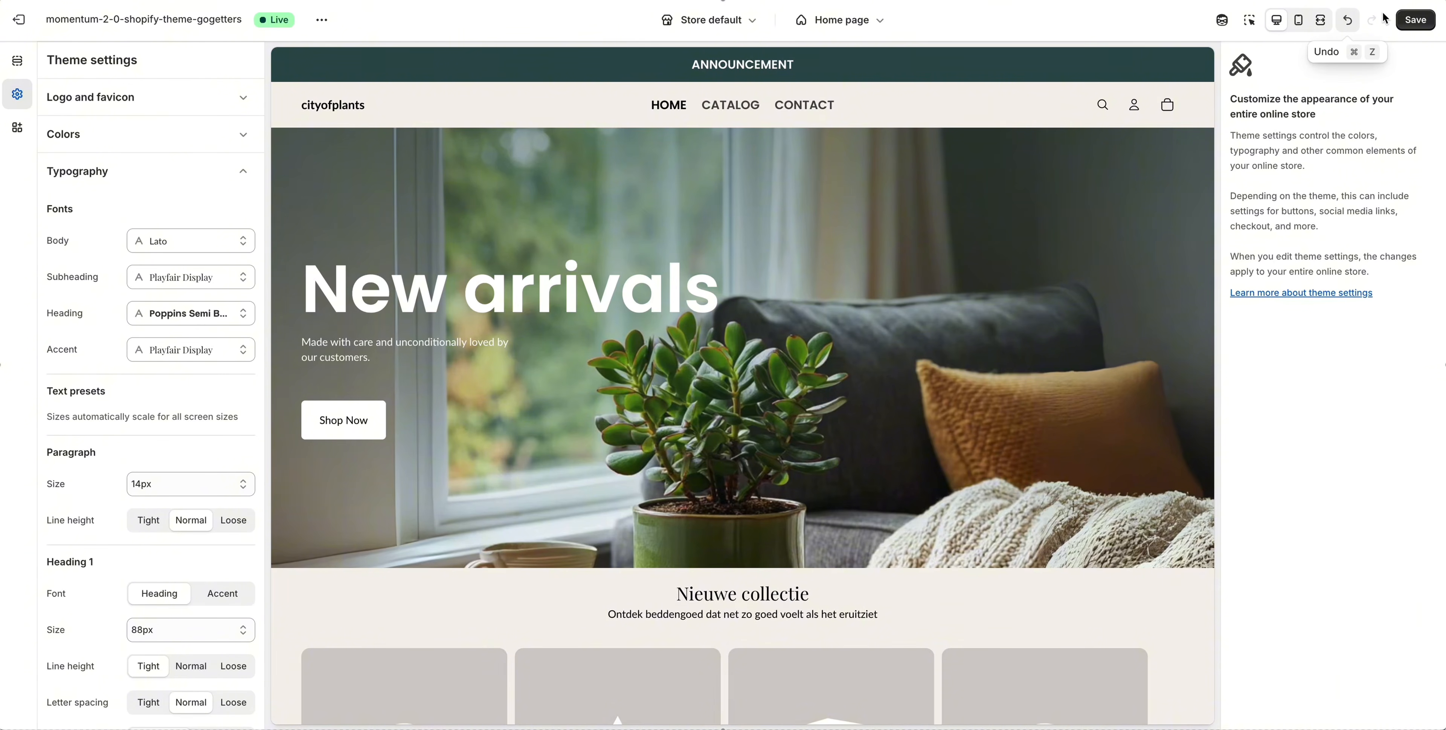
click(1403, 27)
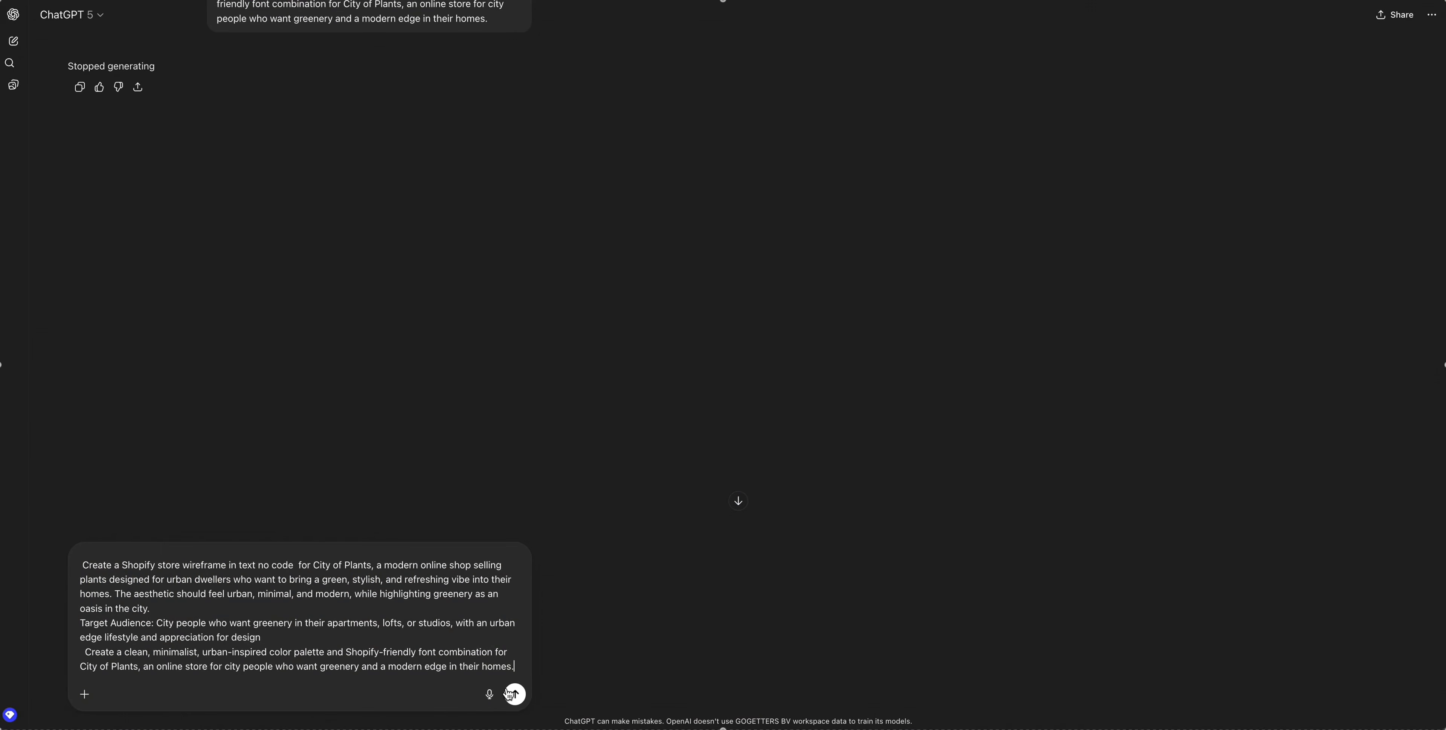
Send ChatGPT the City of Plants store wireframe, palette and font prompt, and copy the suggested Hero subtext about modern plants.
click(515, 689)
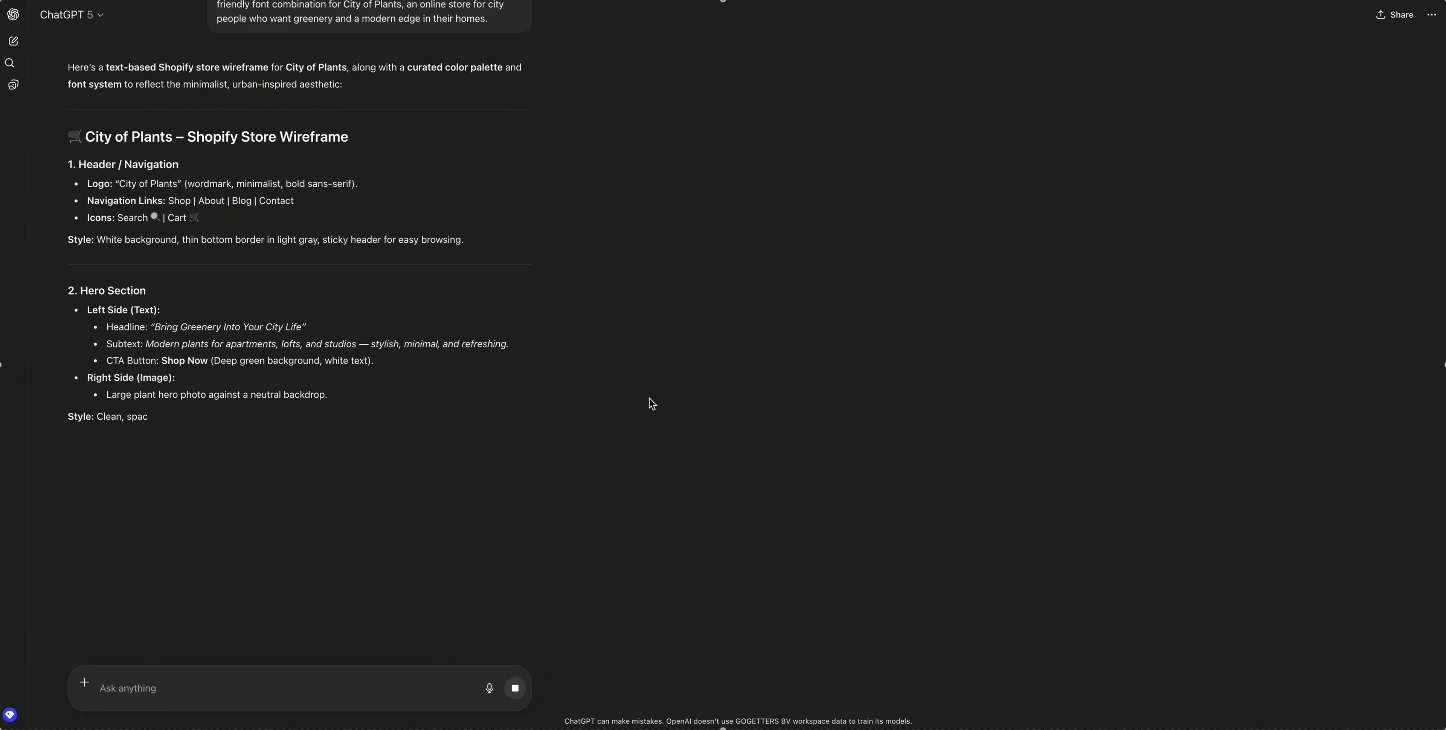
drag(357, 344, 357, 345)
right_click(357, 345)
click(370, 377)
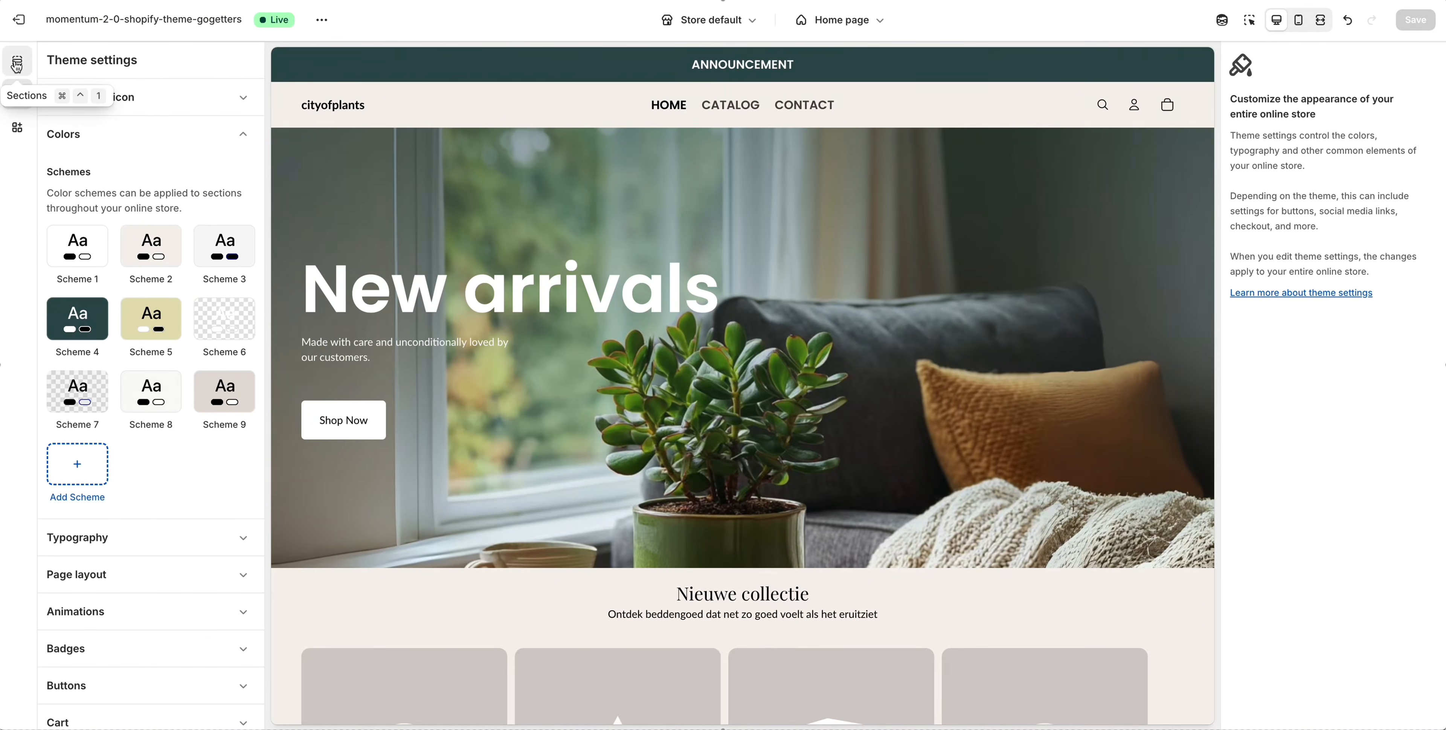
Replace the Hero section's "New arrivals" heading with "Modern plants".
click(17, 63)
click(232, 252)
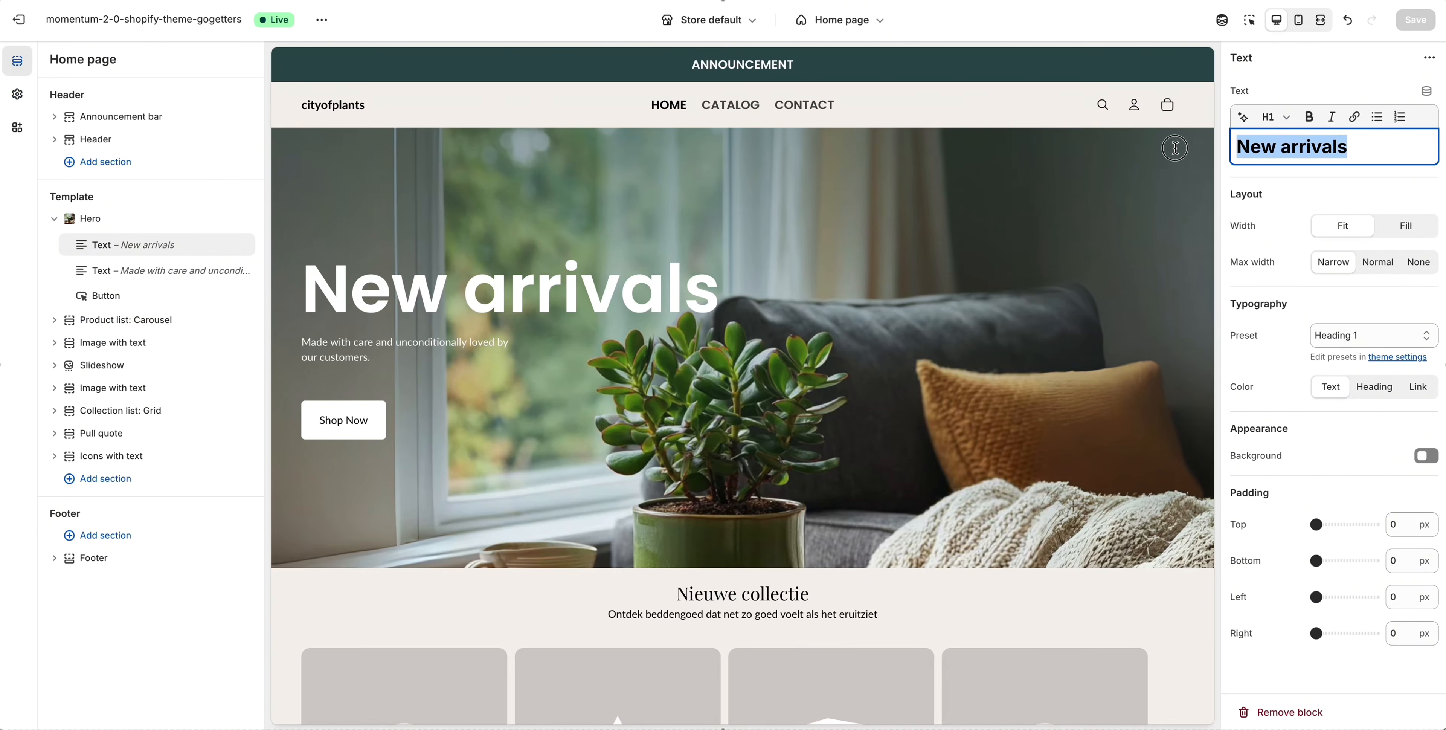
key(ctrl+v)
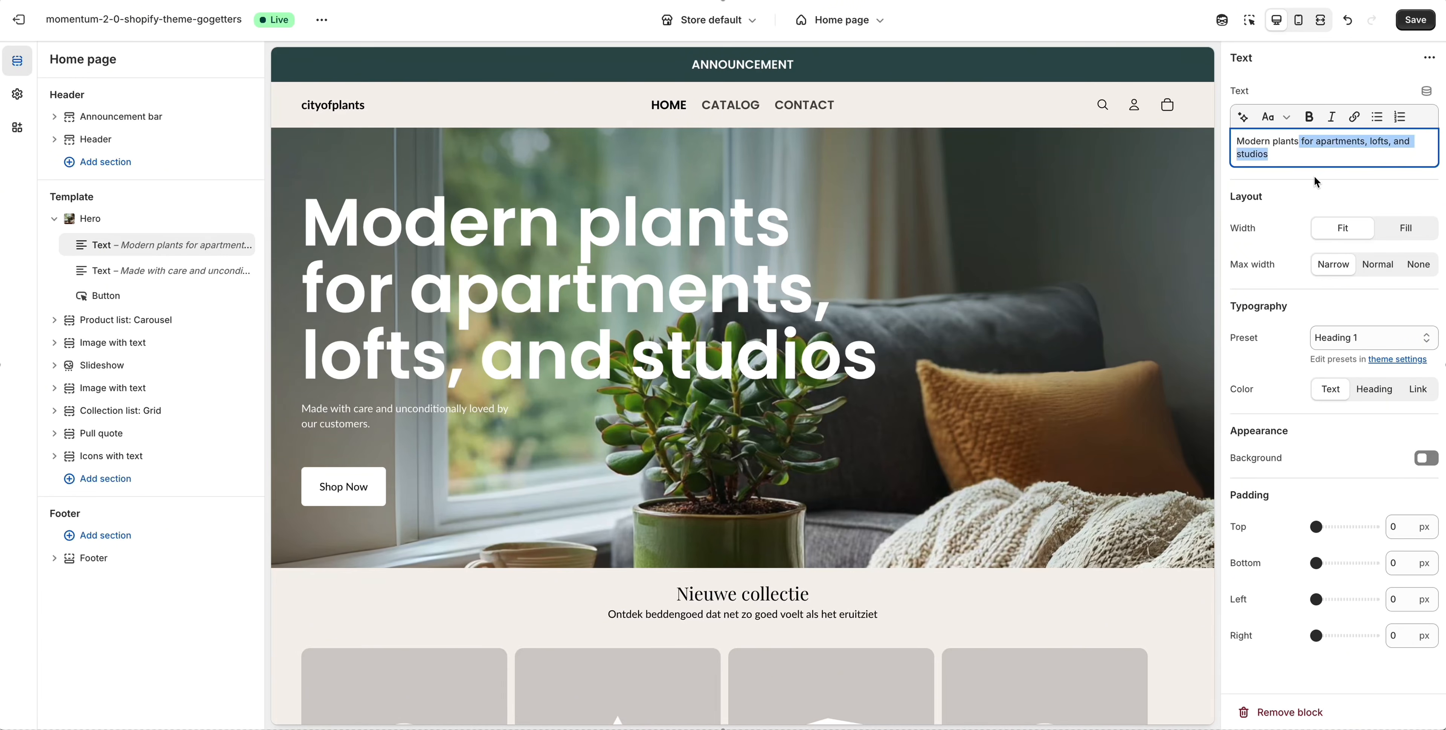
key(BackSpace)
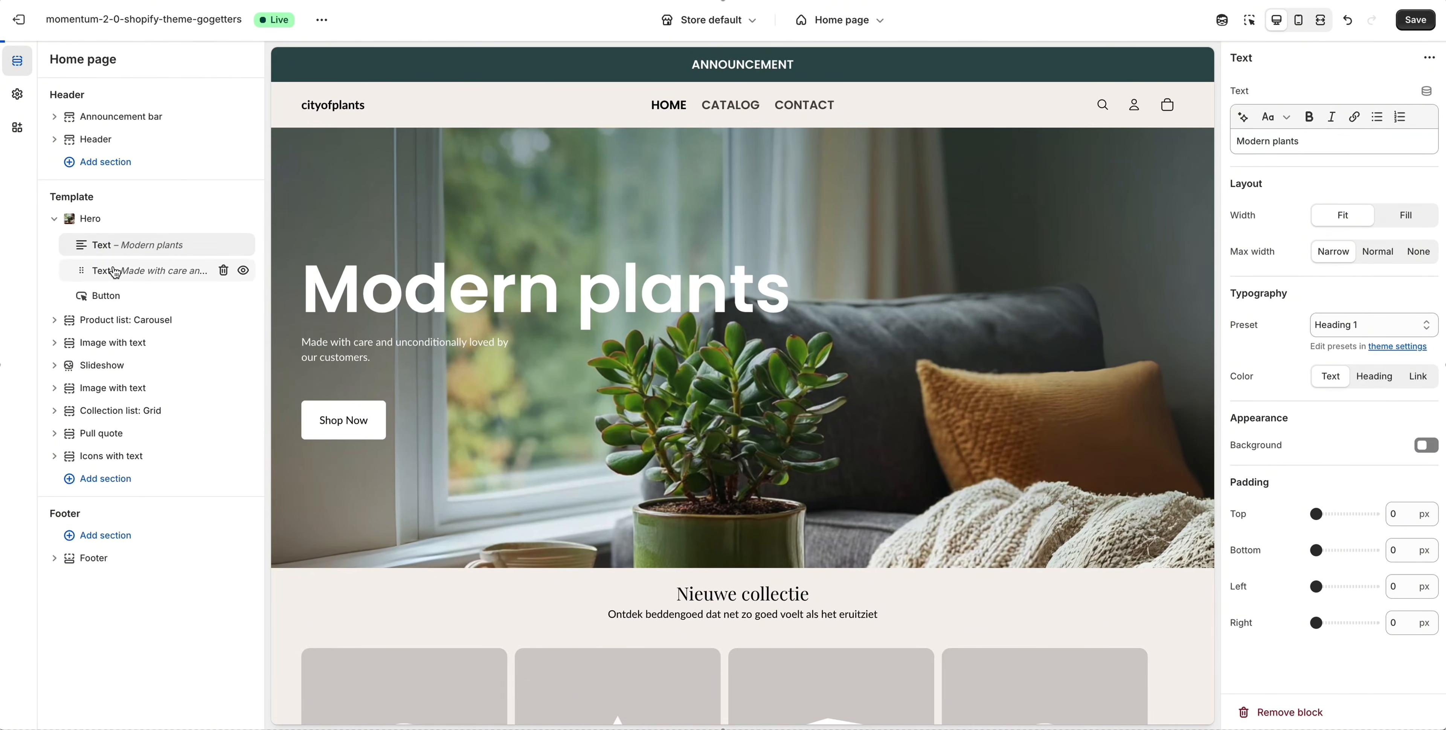
Replace the Hero section's second text with "for apartments, lofts, and studios".
click(163, 270)
drag(1308, 153, 1229, 142)
key(ctrl+v)
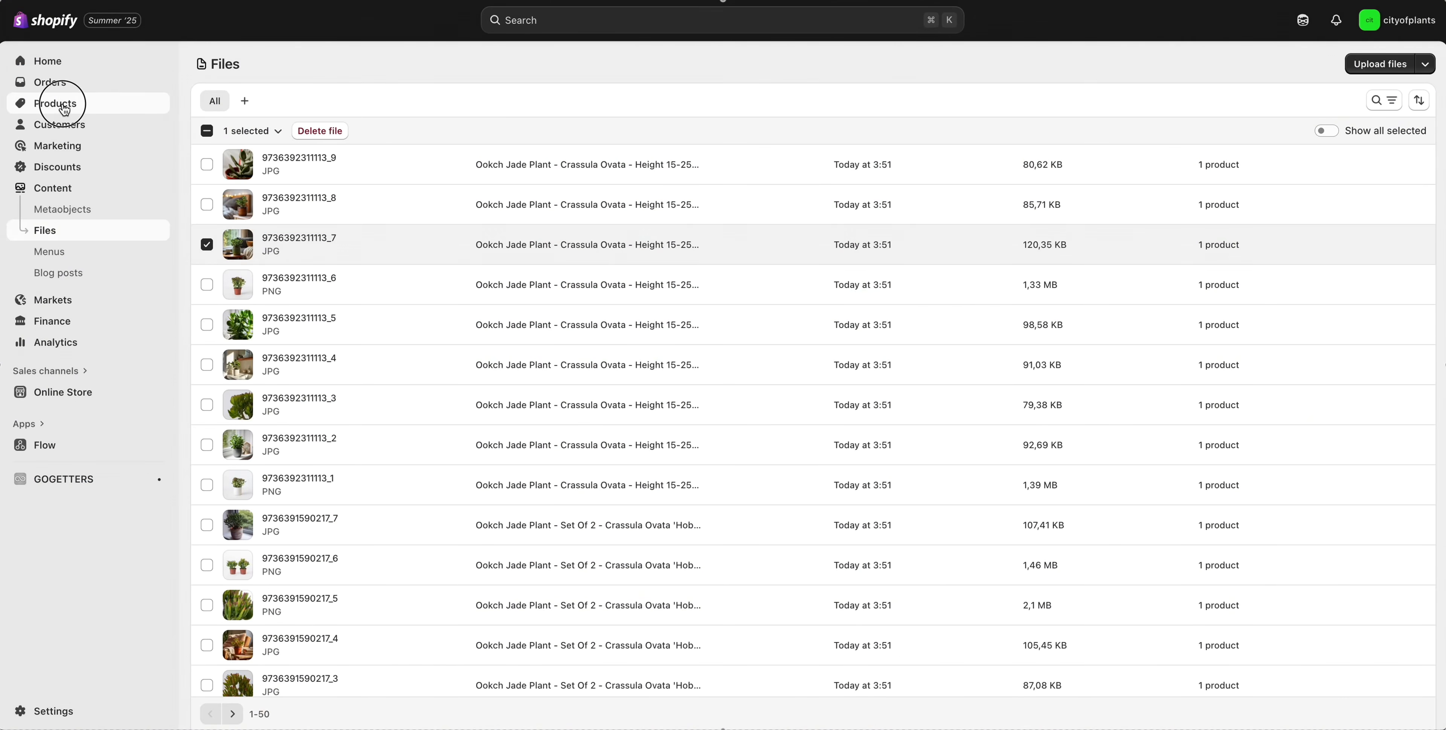
Create a smart collection titled "All products" with the condition that the price is greater than €0.01.
click(65, 109)
click(62, 124)
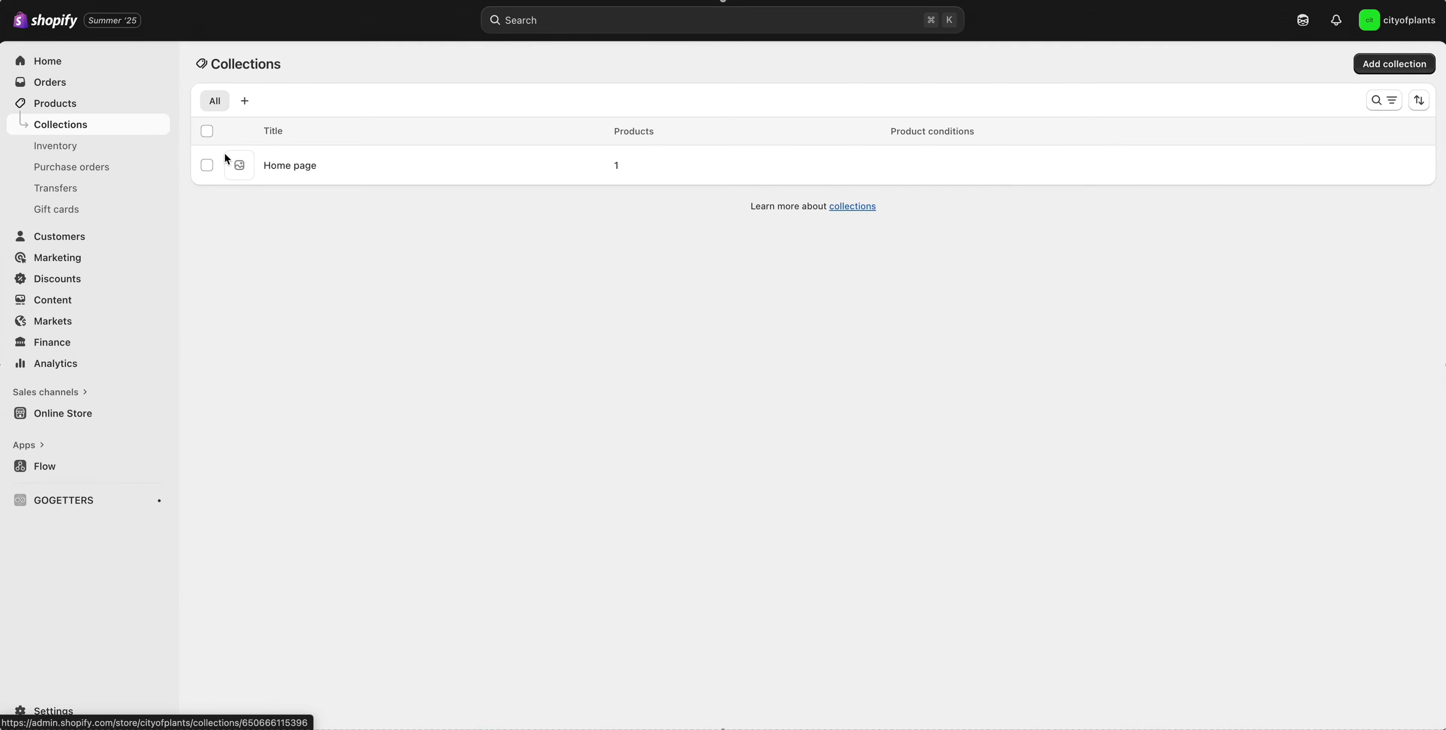
click(1386, 64)
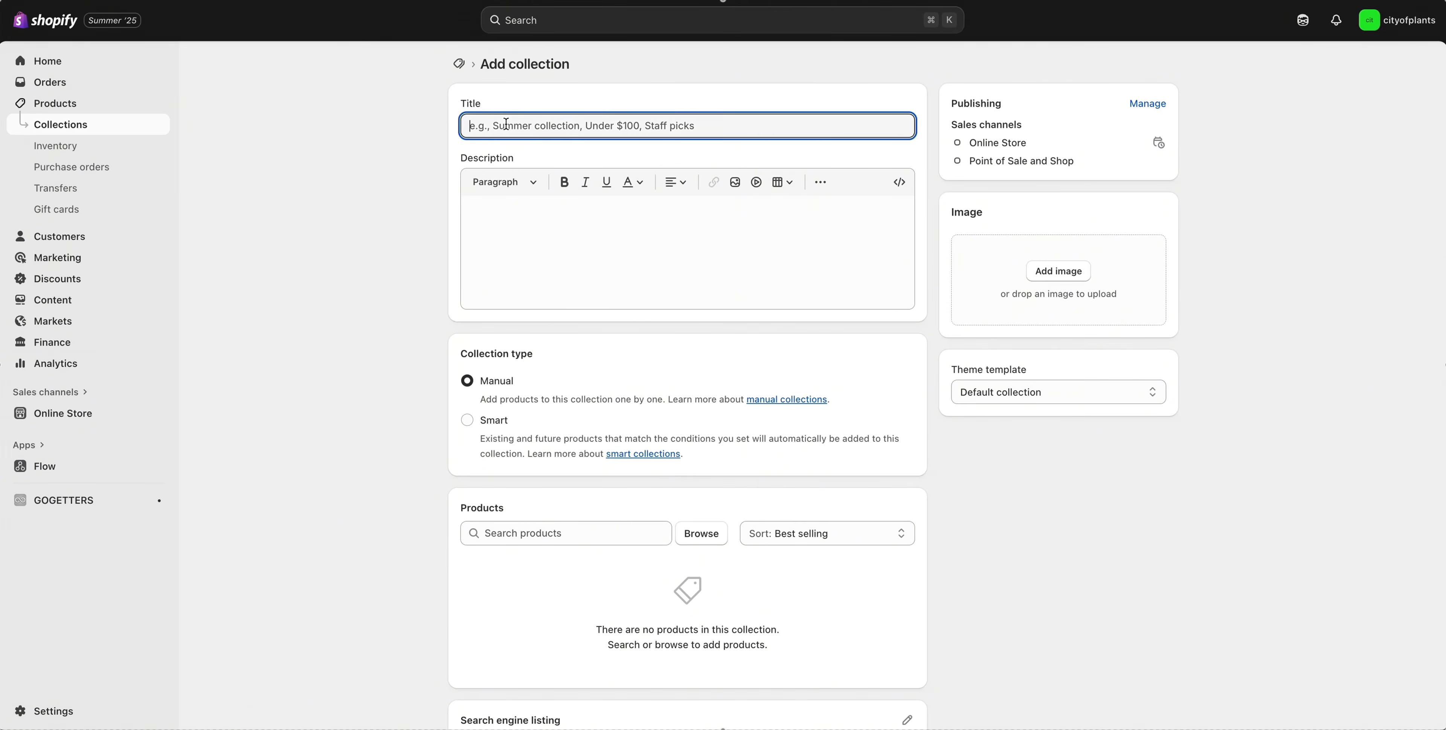
click(484, 428)
click(581, 569)
click(488, 427)
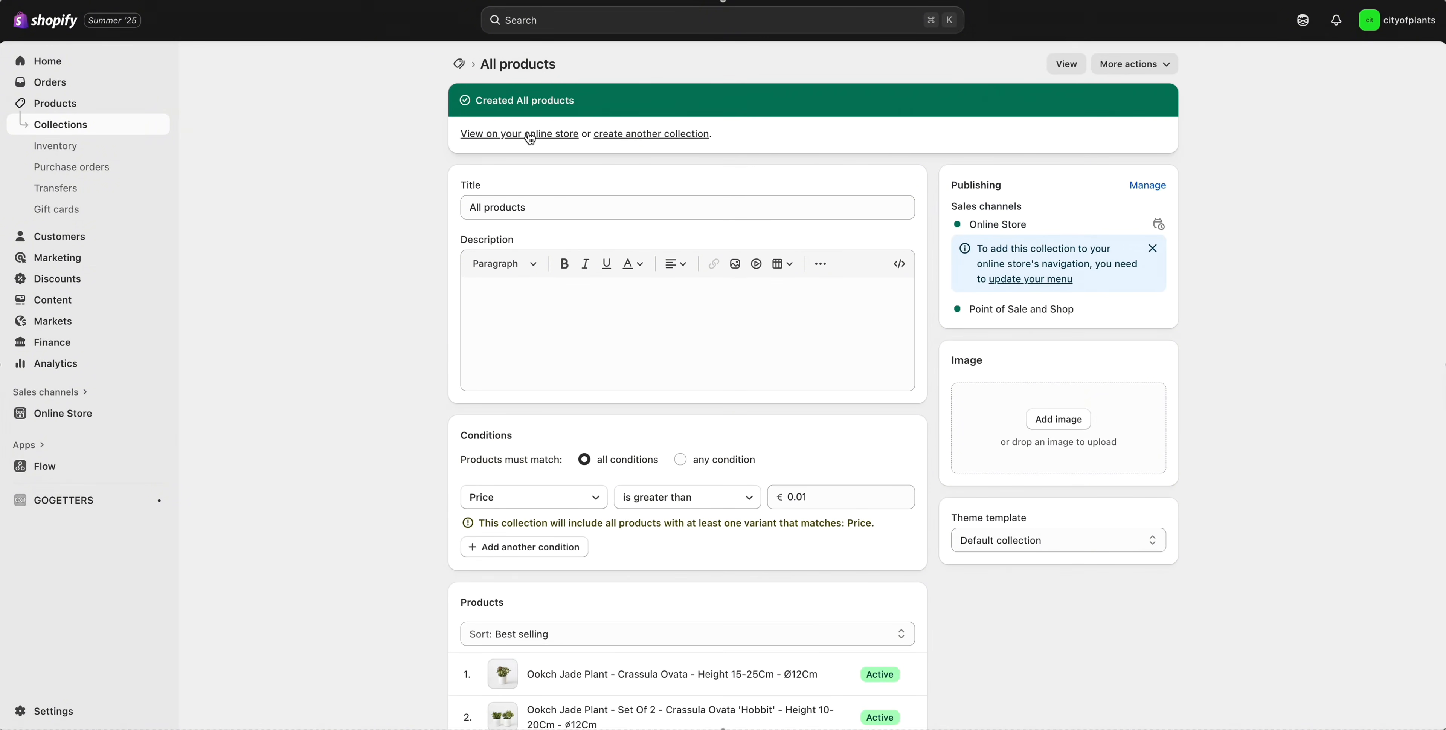
Create another smart collection titled "Plants" using a product title contains condition, and save it.
click(610, 134)
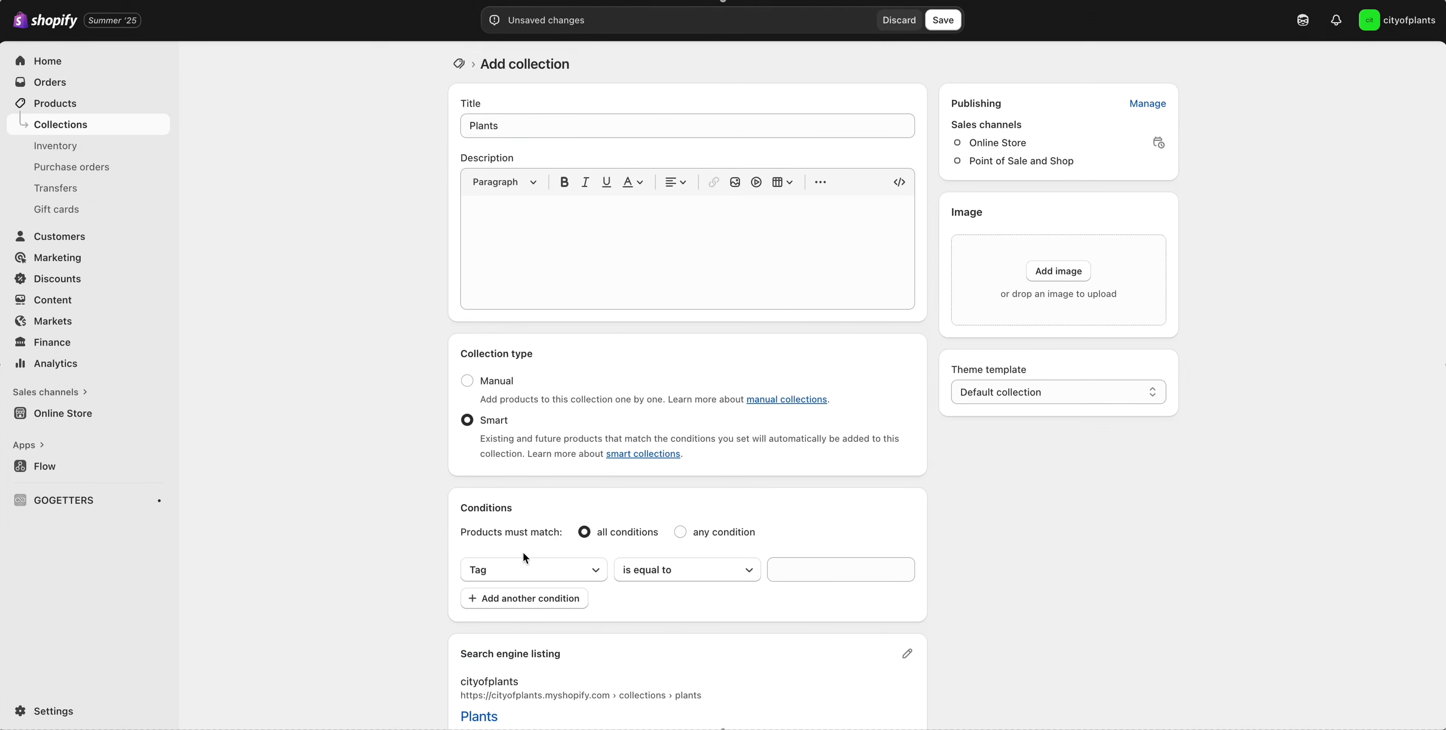
click(806, 567)
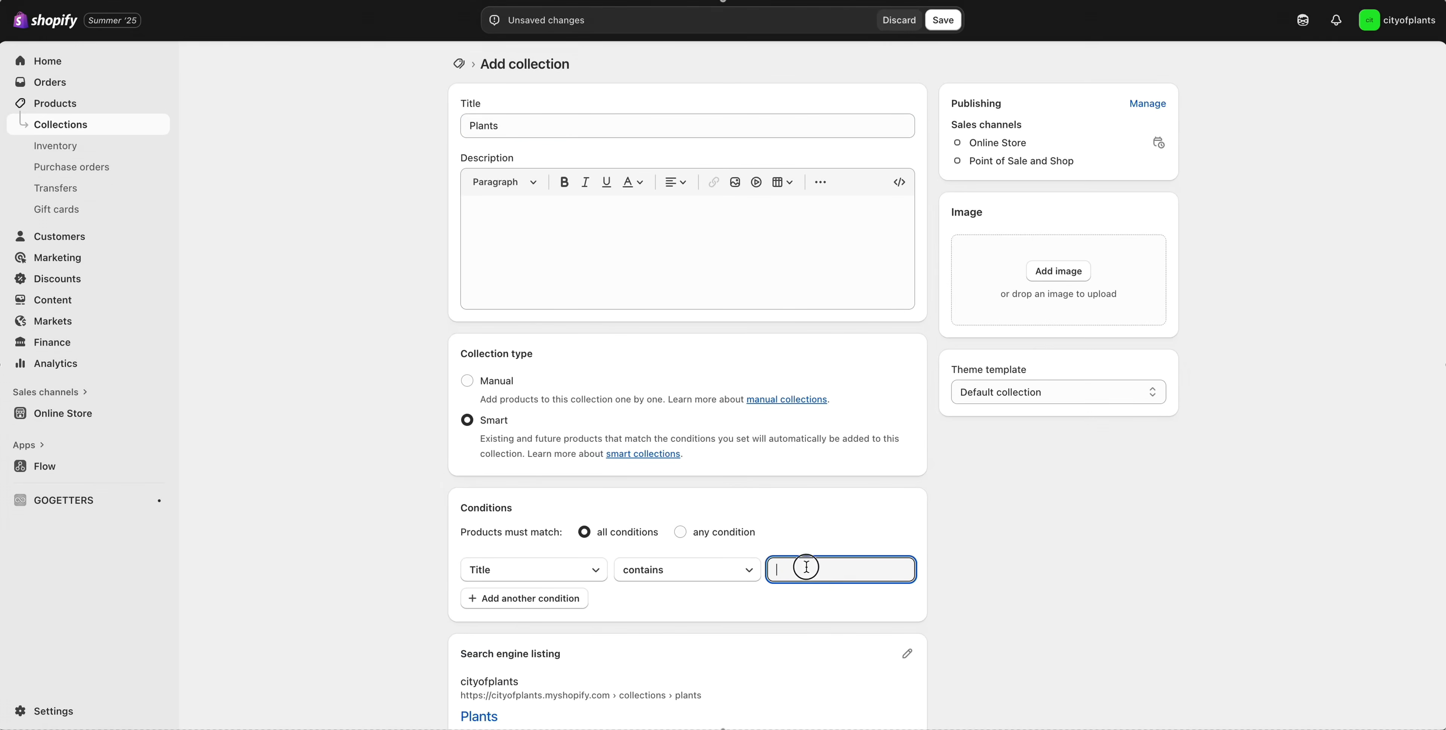
click(942, 20)
Start another product collection and title it "Trees".
click(633, 135)
text(t)
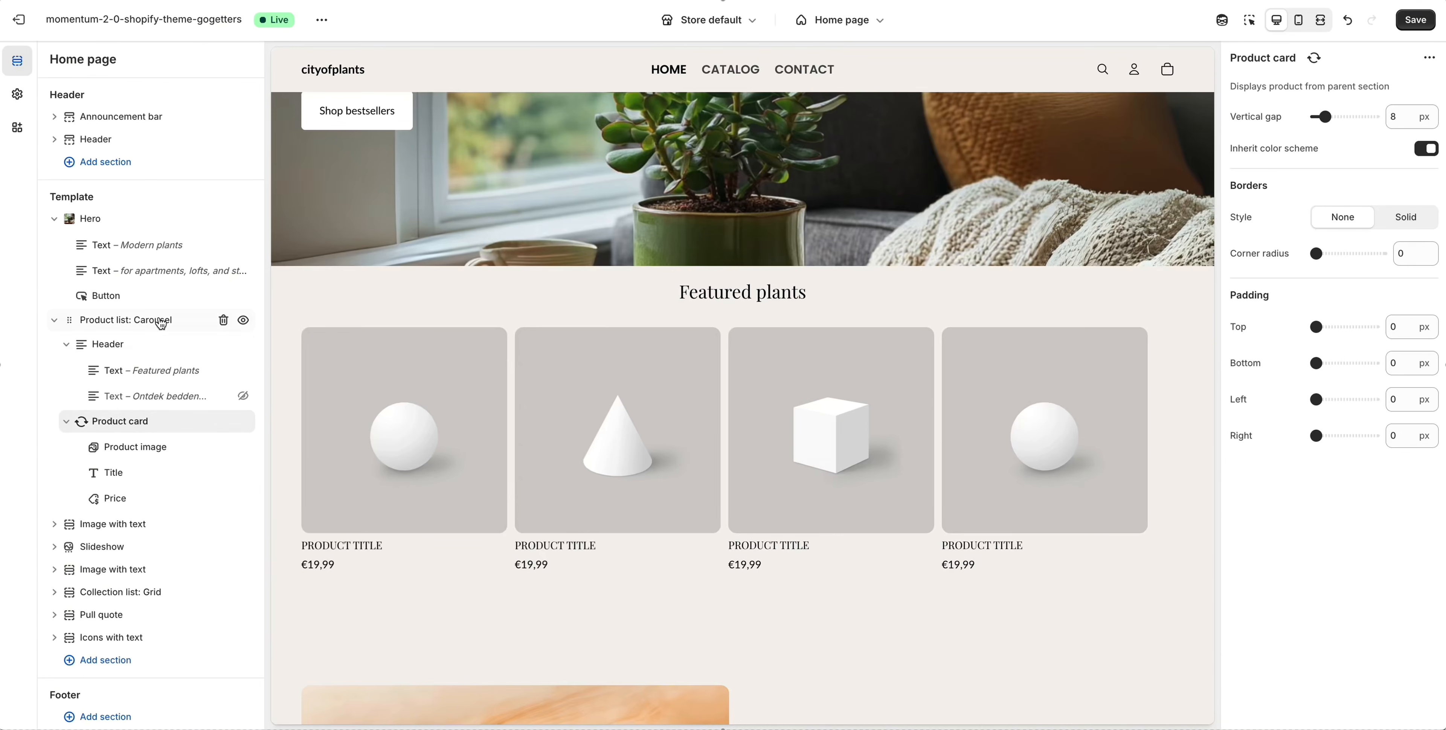
Set the Featured plants product list carousel to the Plants collection, save, and change its color scheme to Scheme 1.
click(126, 319)
click(1373, 91)
click(1291, 123)
click(1285, 272)
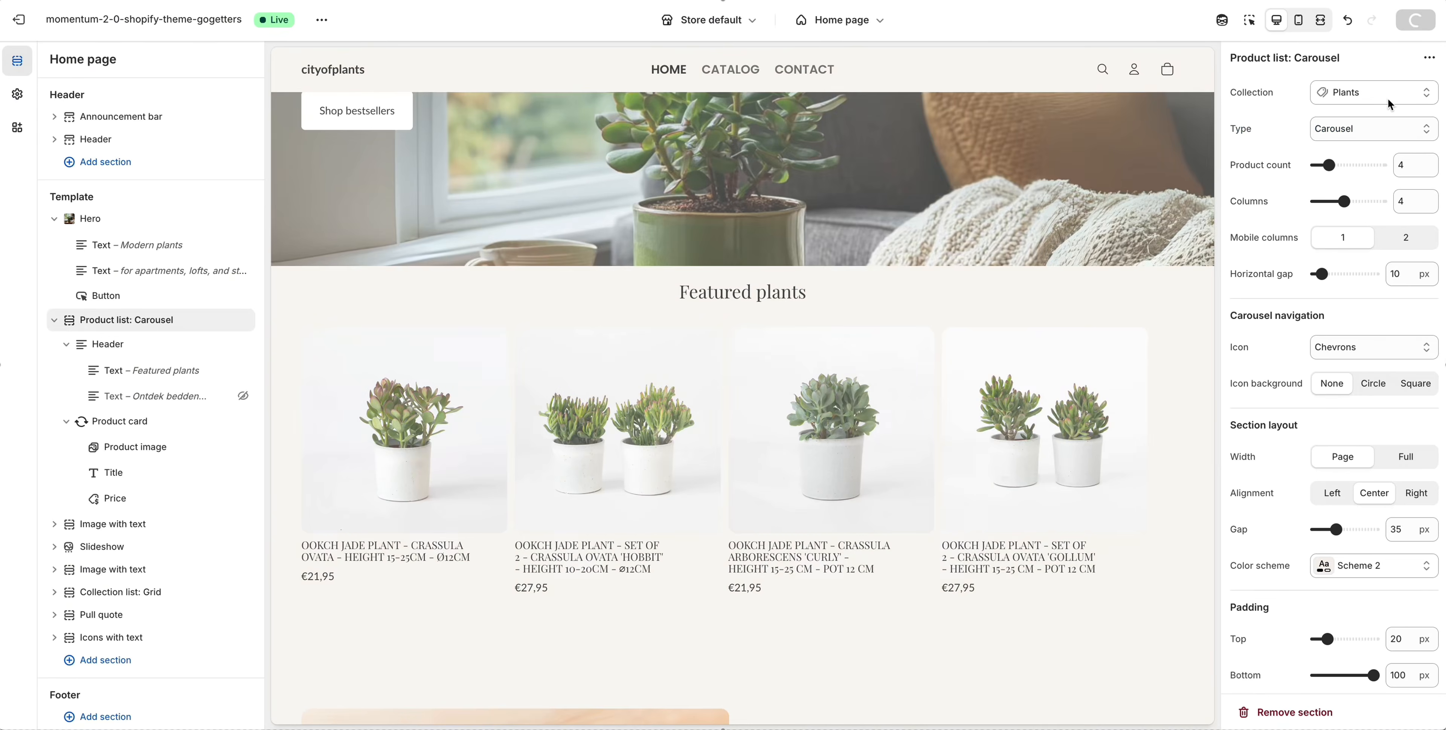
key(ctrl+s)
click(1396, 570)
click(1358, 171)
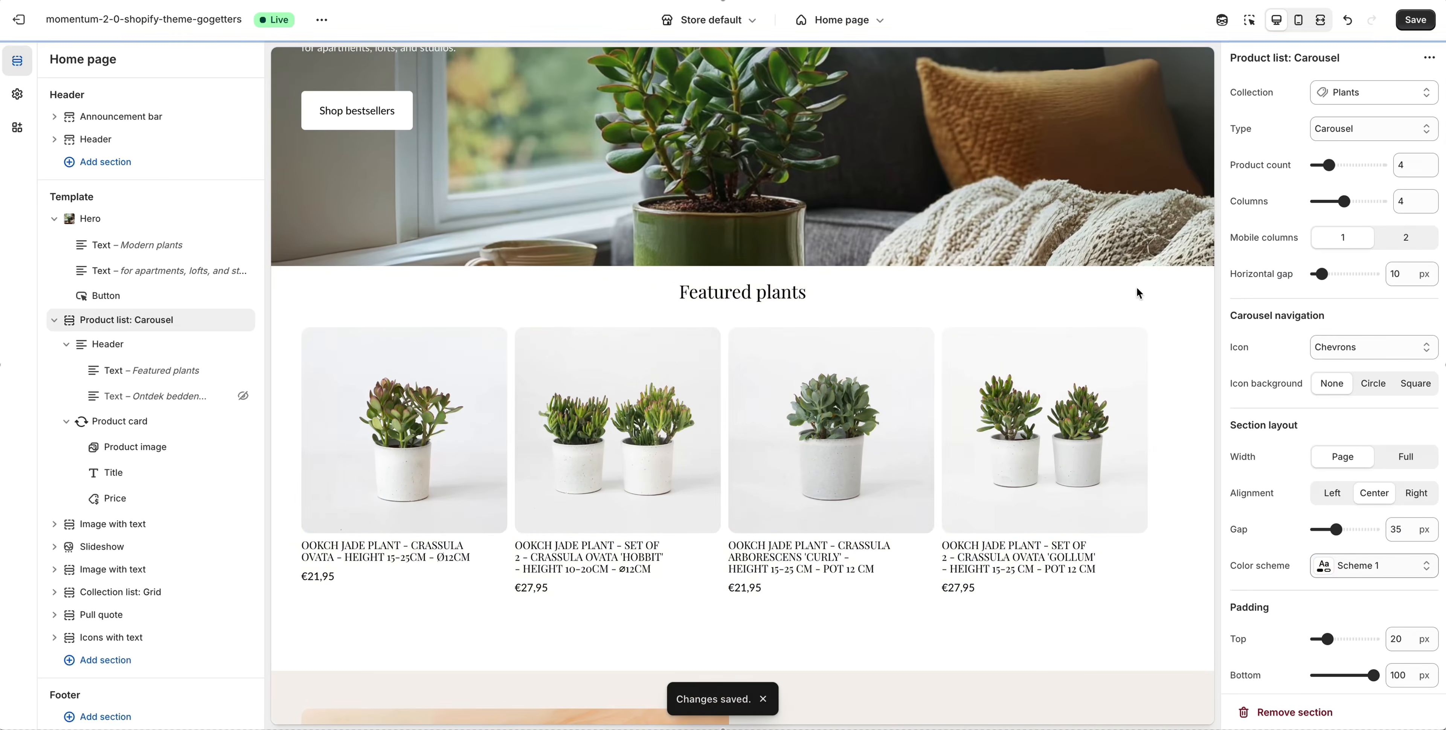
click(112, 523)
click(105, 549)
click(1377, 115)
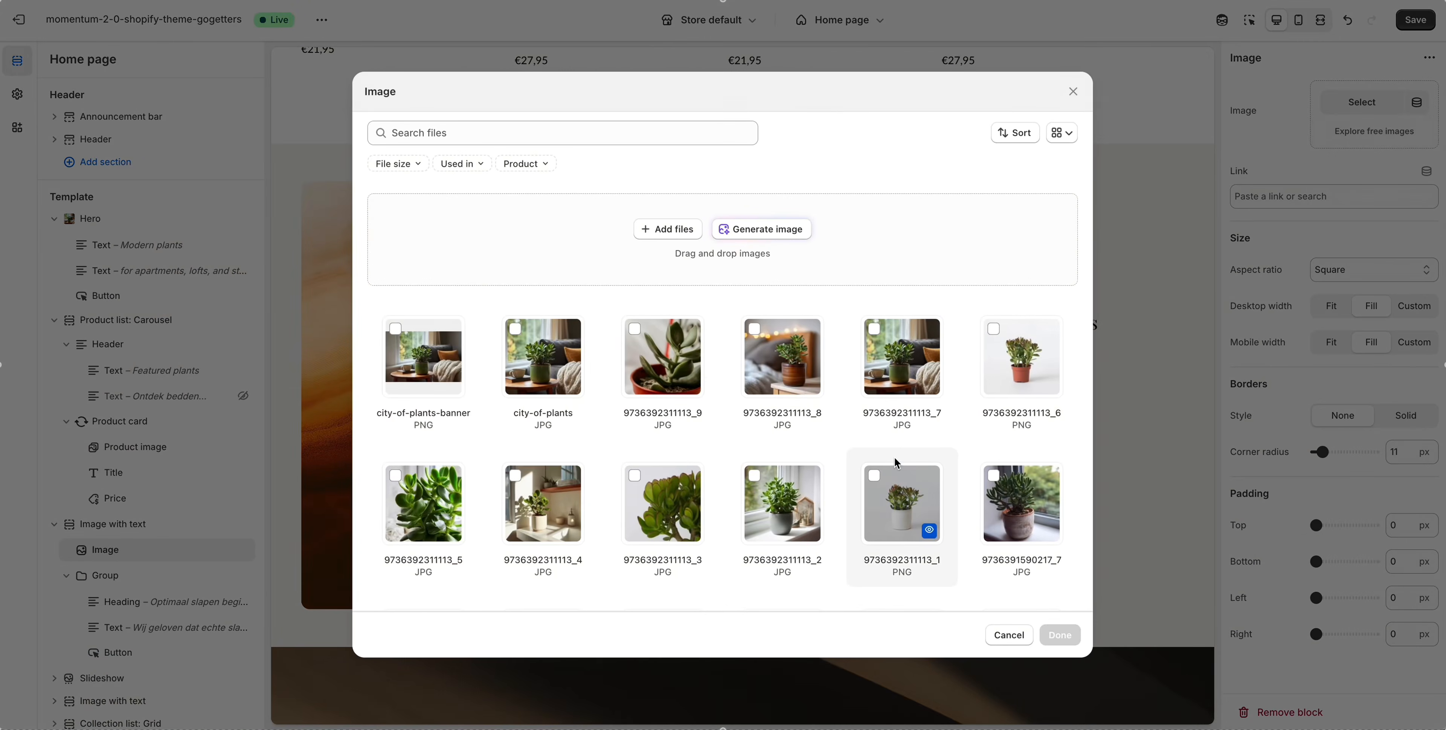
scroll(898, 460, down, 5)
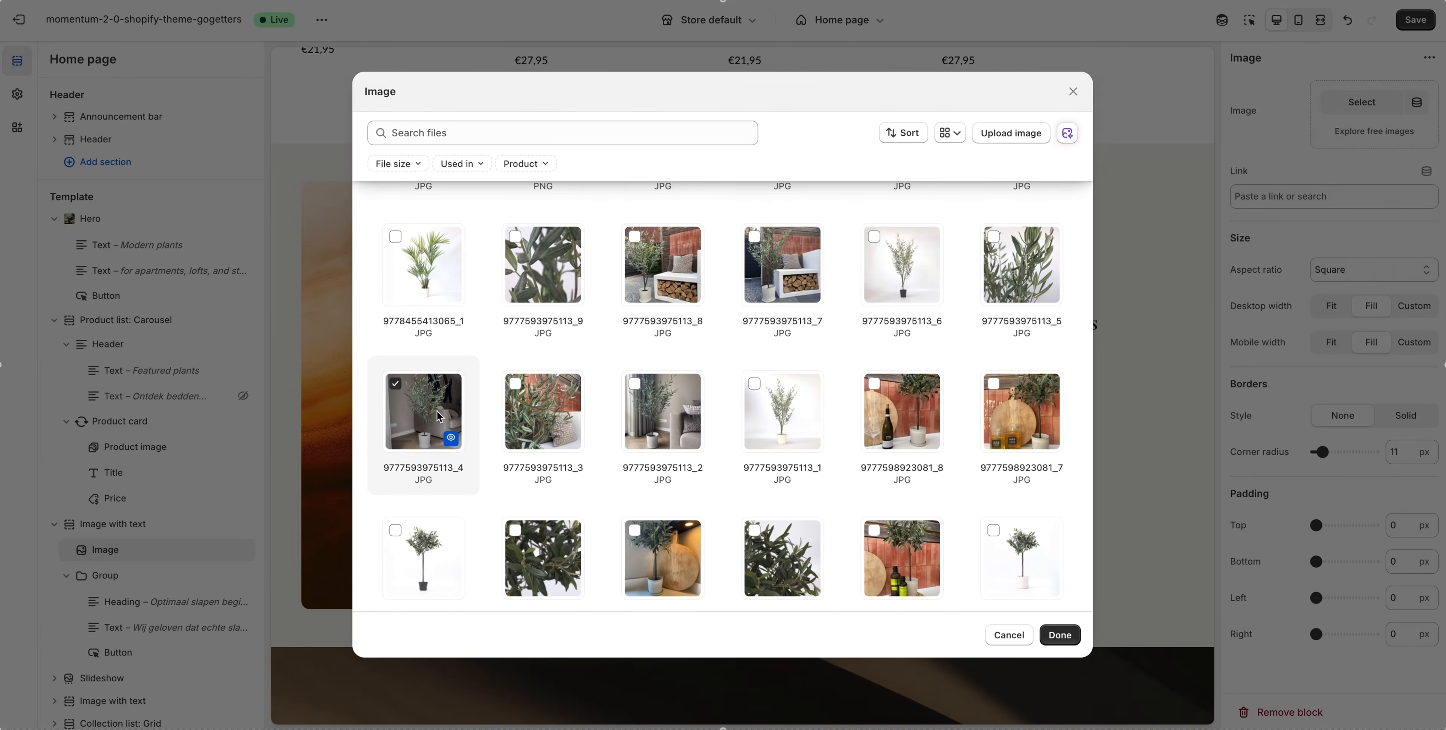
click(662, 412)
click(1058, 634)
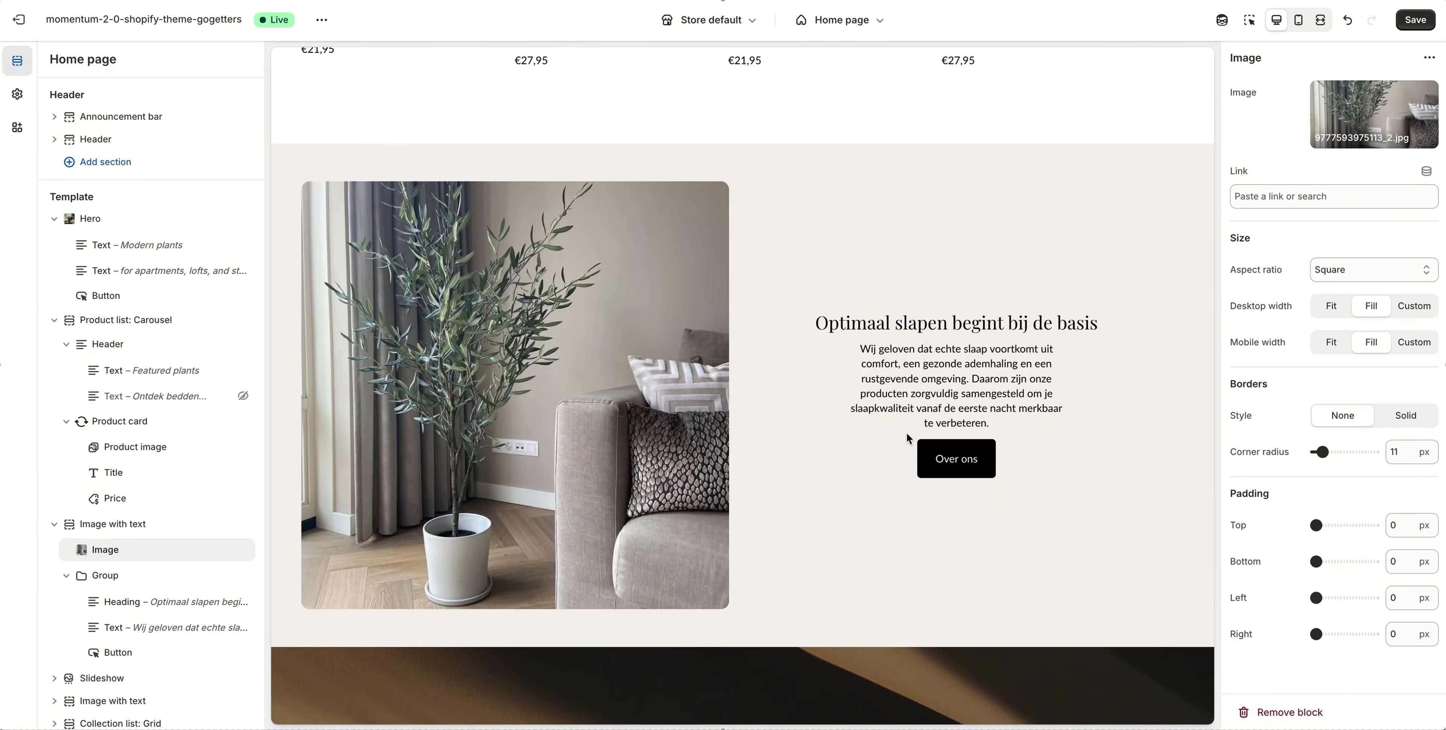
Switch to ChatGPT and copy the storytelling line "An urban oasis, designed to refresh modern homes", returning to the theme editor.
key(super+Tab)
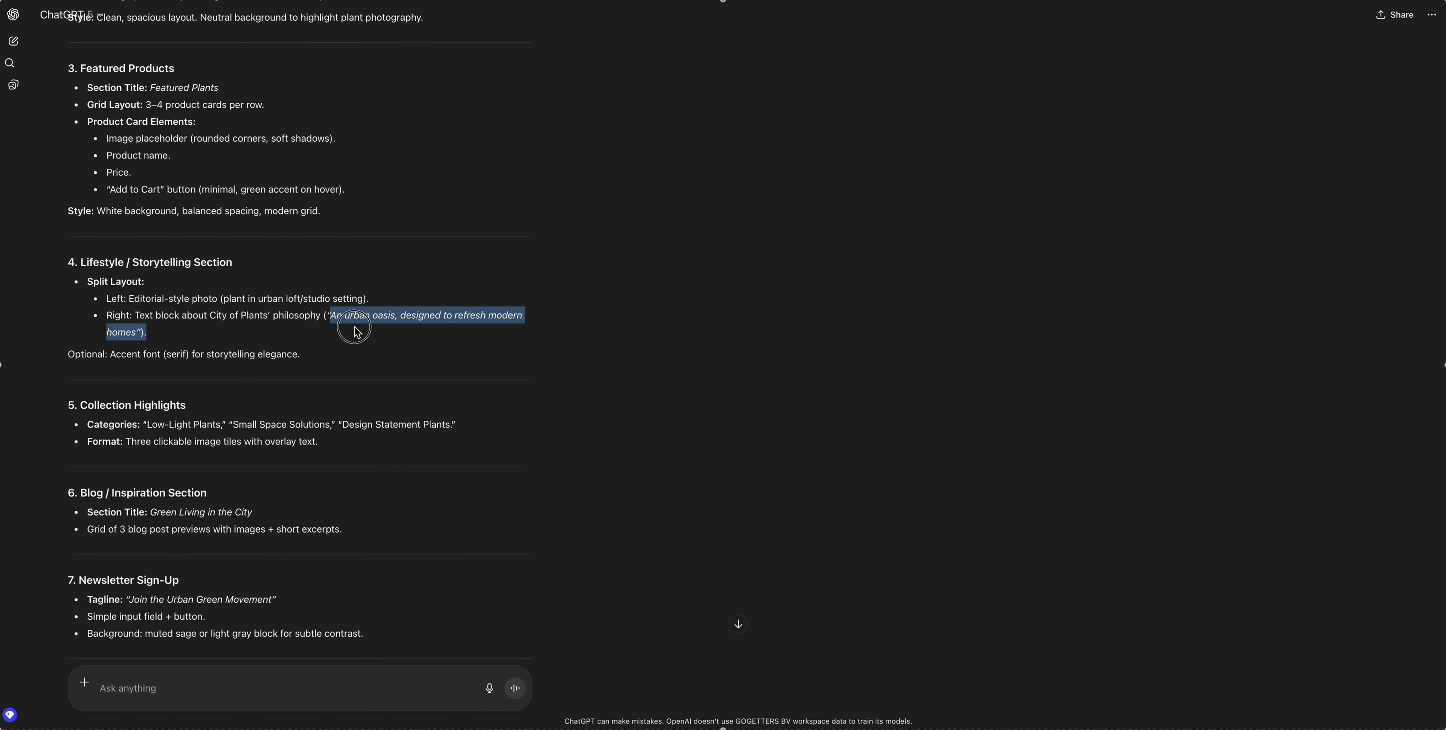
right_click(384, 310)
click(393, 344)
key(super+Tab)
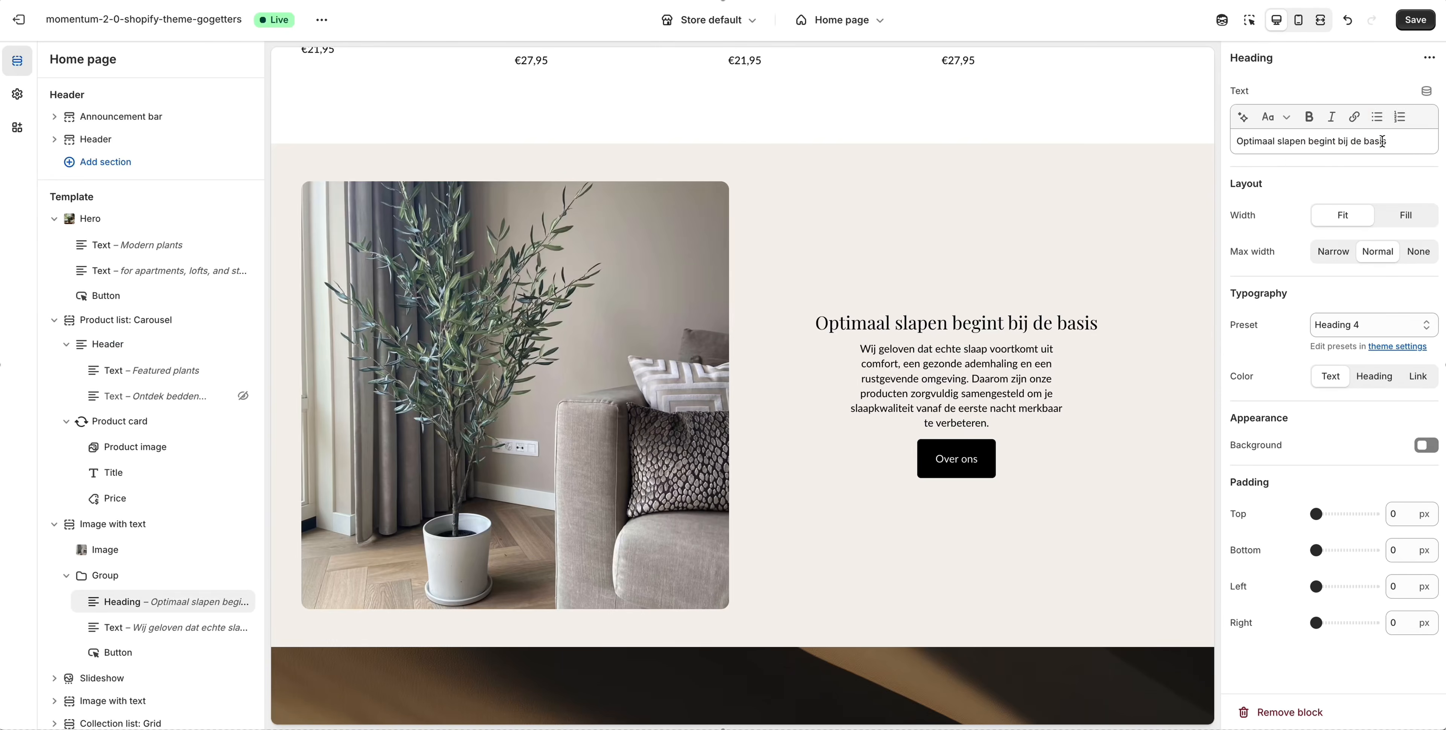
Replace the section's heading with bold "An urban oasis, designed to refresh modern homes" and its text with the "In a city that moves at lightspeed" paragraph.
text(An urban oasis, designed to refresh modern homes").)
triple_click(1304, 140)
text(An urban oasis, designed to refresh modern homes").)
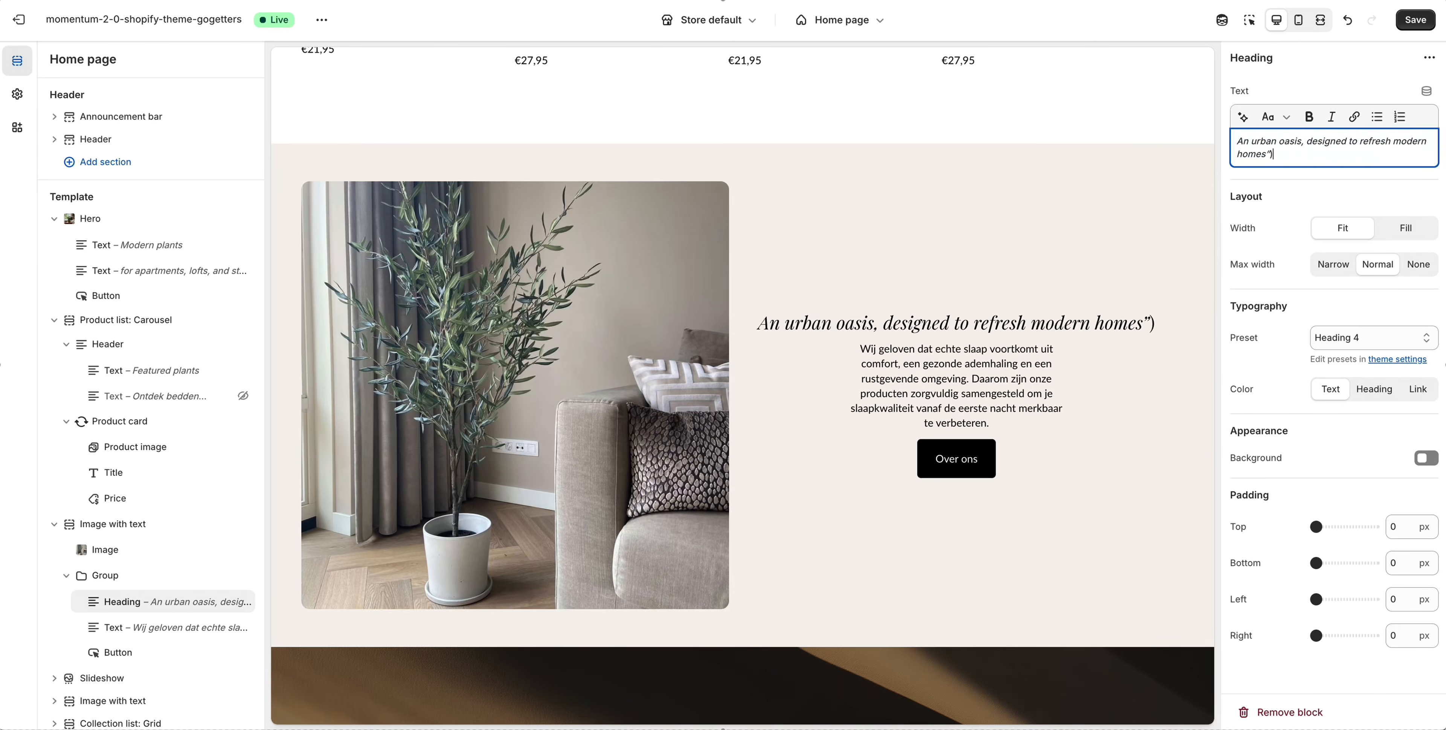
key(BackSpace)
key(BackSpace)
click(1309, 116)
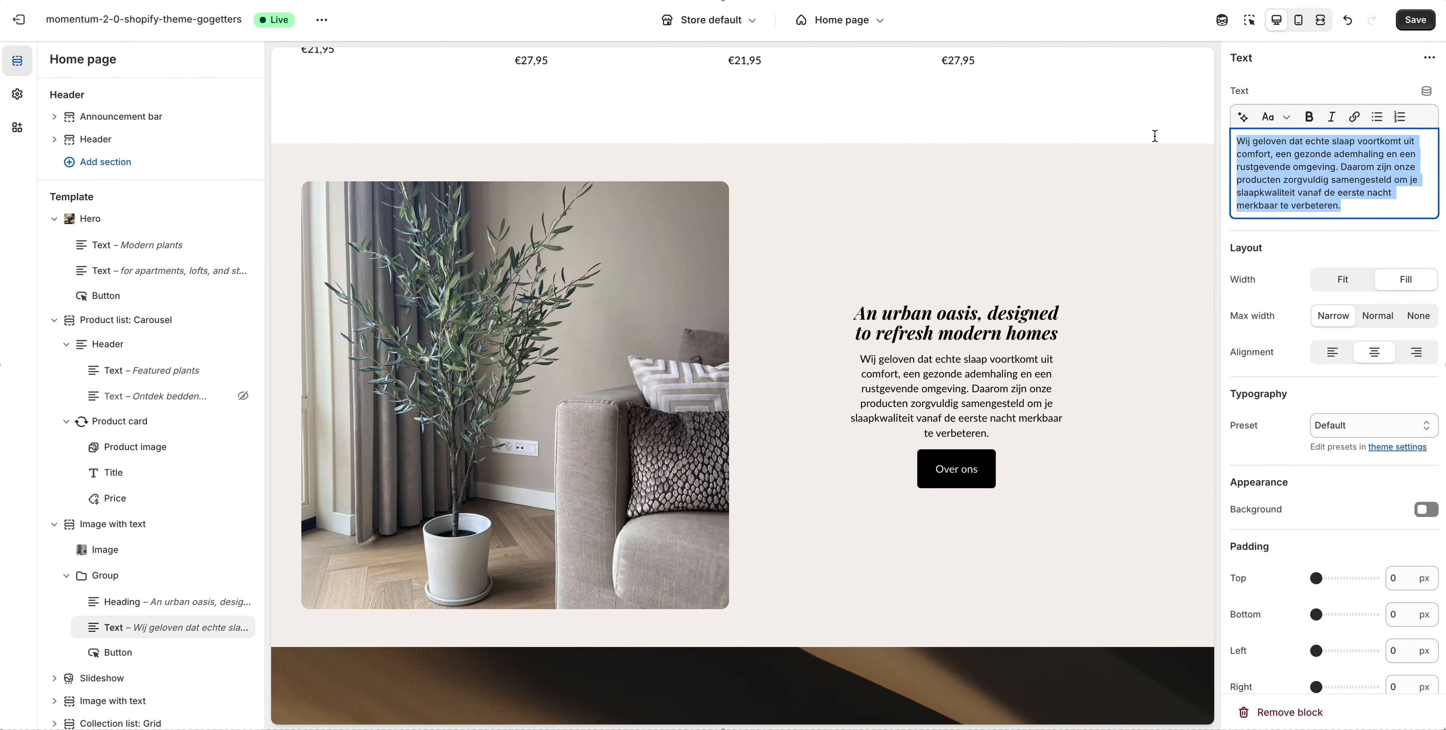
text(In a city that moves at lightspeed, City of Plants creates a quiet pause—an urban oasis you can come home to. Our curated selection is designed for real apartments and small studios: low-maintenance greens that thrive in filtered light, sculptural statement plants that double as design pieces, and compact solutions that soften hard edges.)
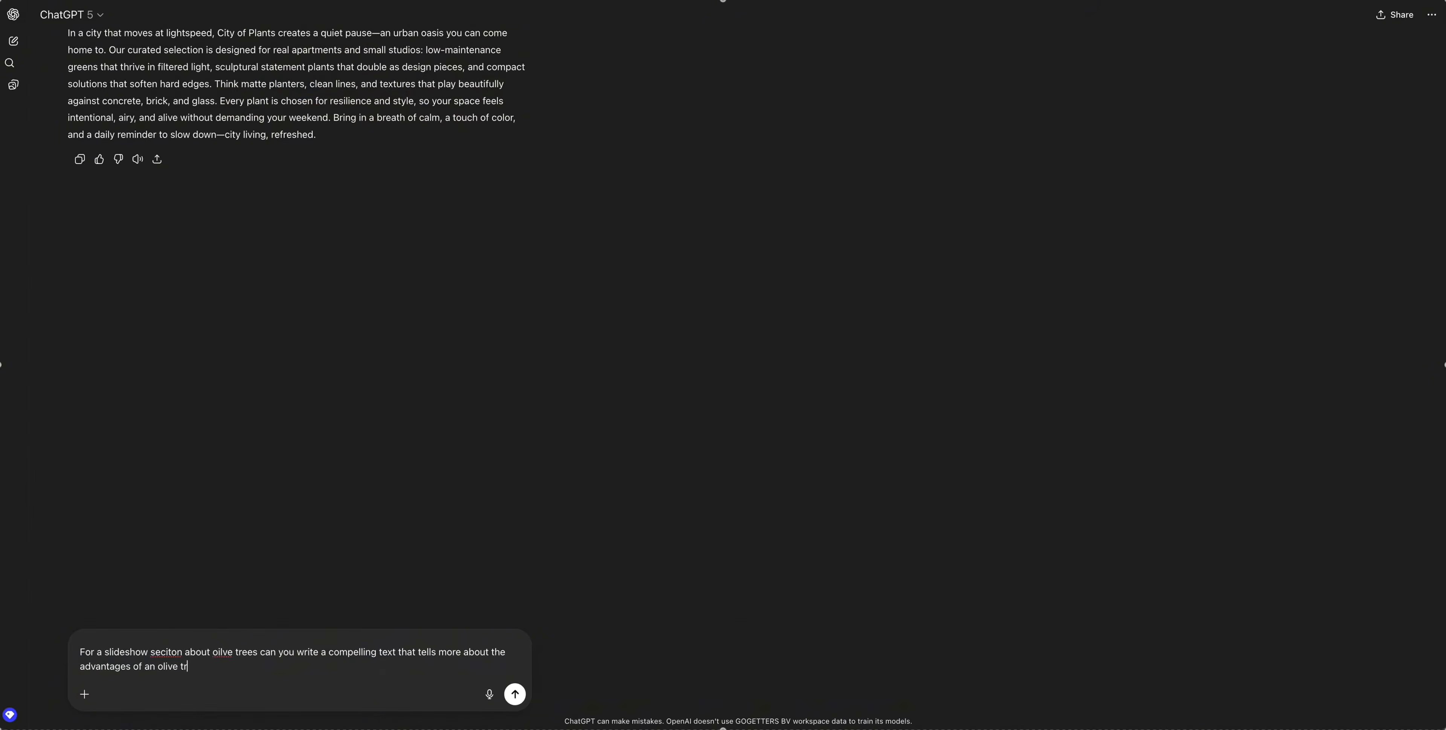
Ask ChatGPT for a compelling slideshow text about the advantages of an olive tree and copy the text from its answer.
text(ee)
key(Return)
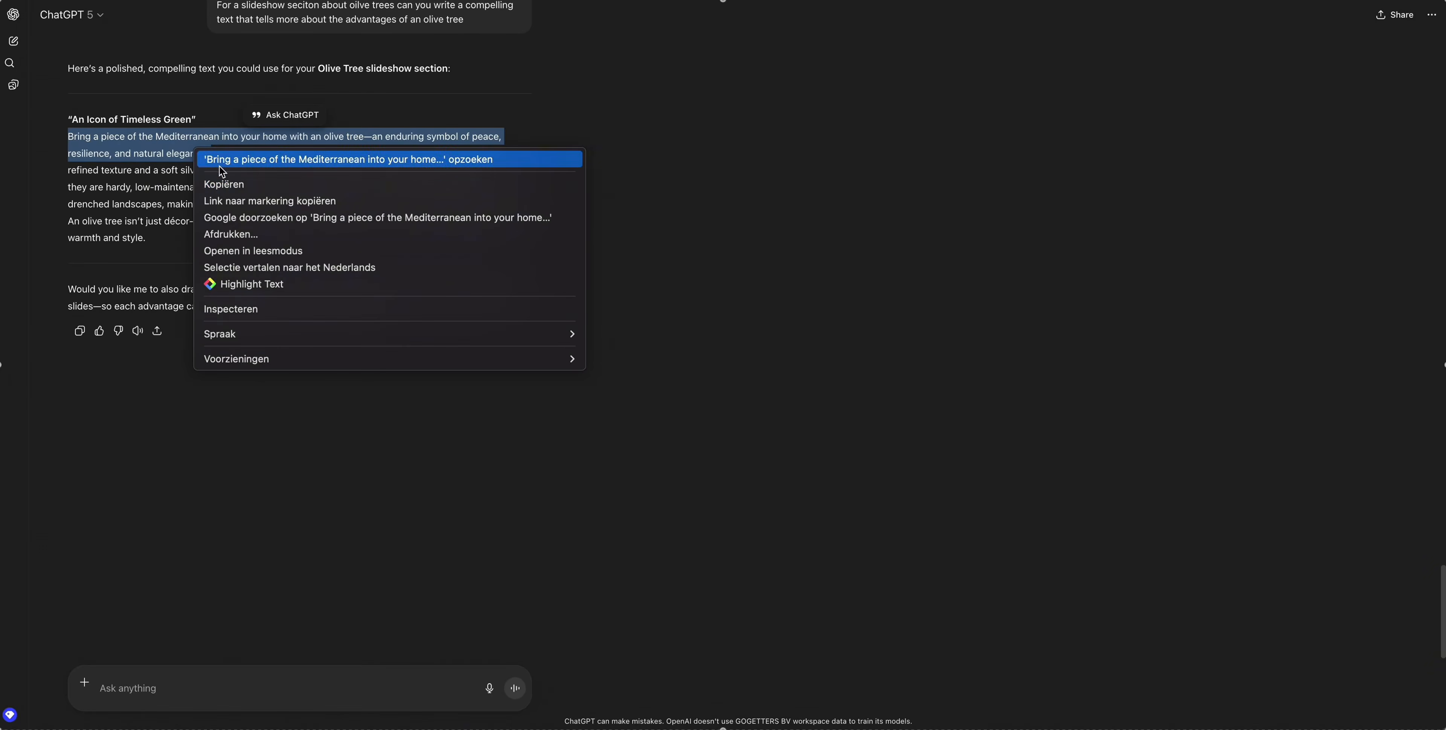
click(235, 181)
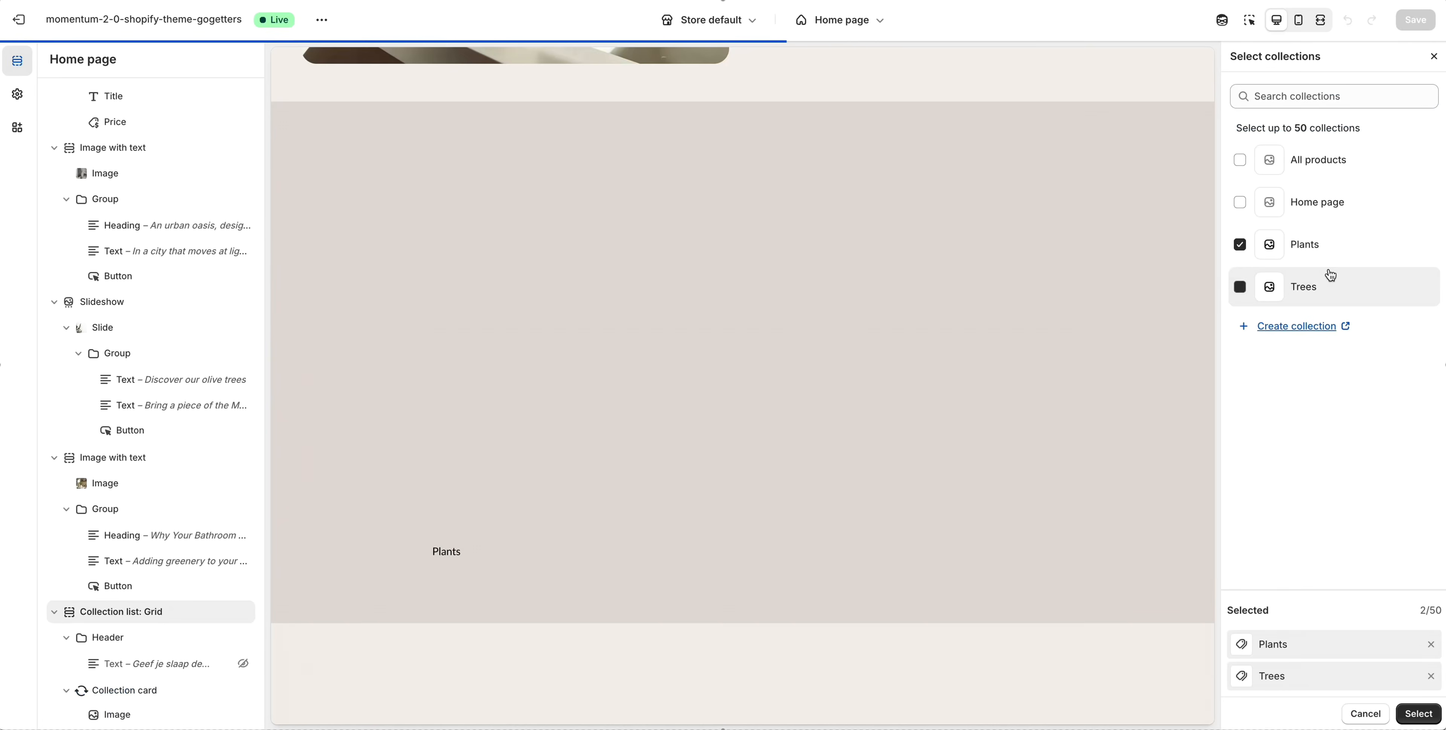
Add All products to the Collection list grid's selected collections, alongside Plants and Trees.
click(1336, 163)
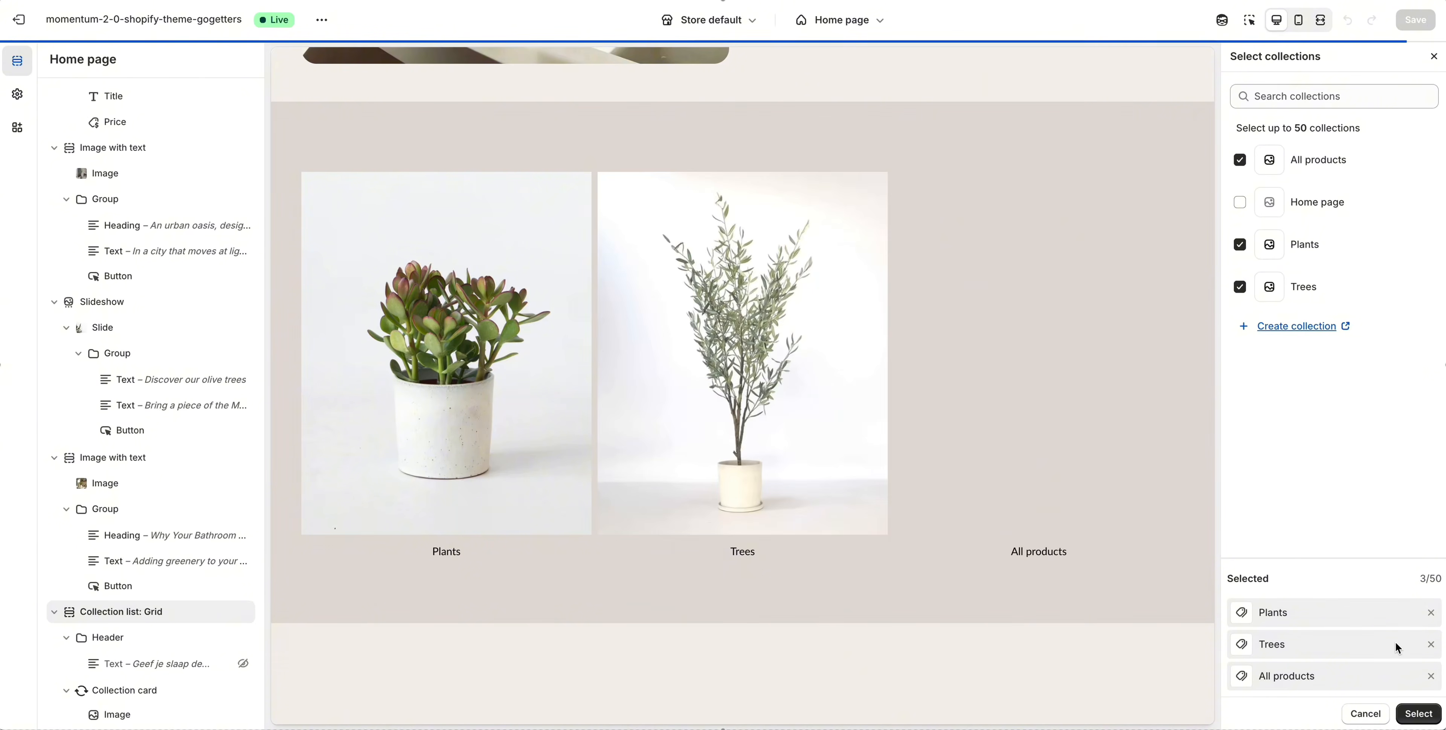
click(1418, 714)
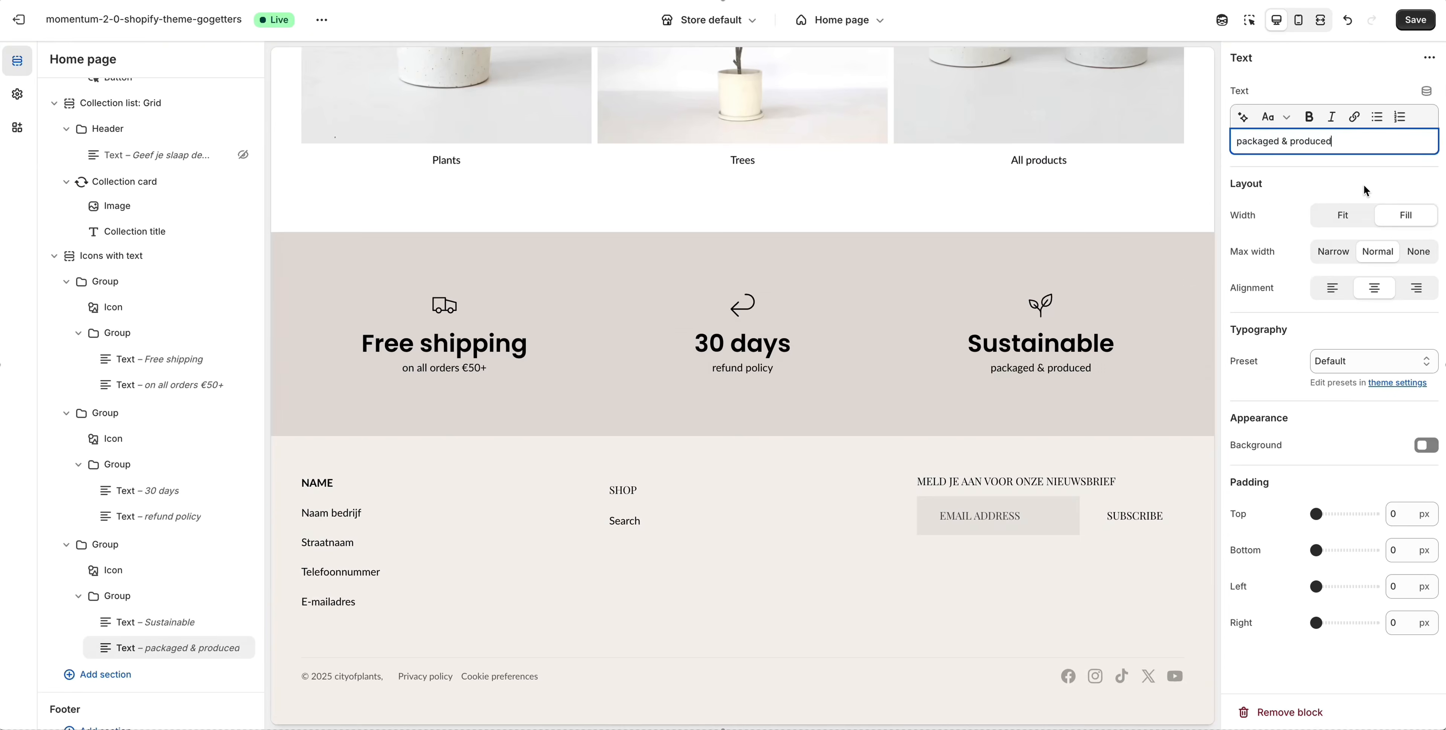
Delete the "packaged & produced" text under Sustainable in the Icons with text section.
key(BackSpace)
key(BackSpace)
key(BackSpace)
key(BackSpace)
key(BackSpace)
key(BackSpace)
key(BackSpace)
key(BackSpace)
key(BackSpace)
key(BackSpace)
key(BackSpace)
key(BackSpace)
key(BackSpace)
key(BackSpace)
key(BackSpace)
key(BackSpace)
key(BackSpace)
key(BackSpace)
key(BackSpace)
key(BackSpace)
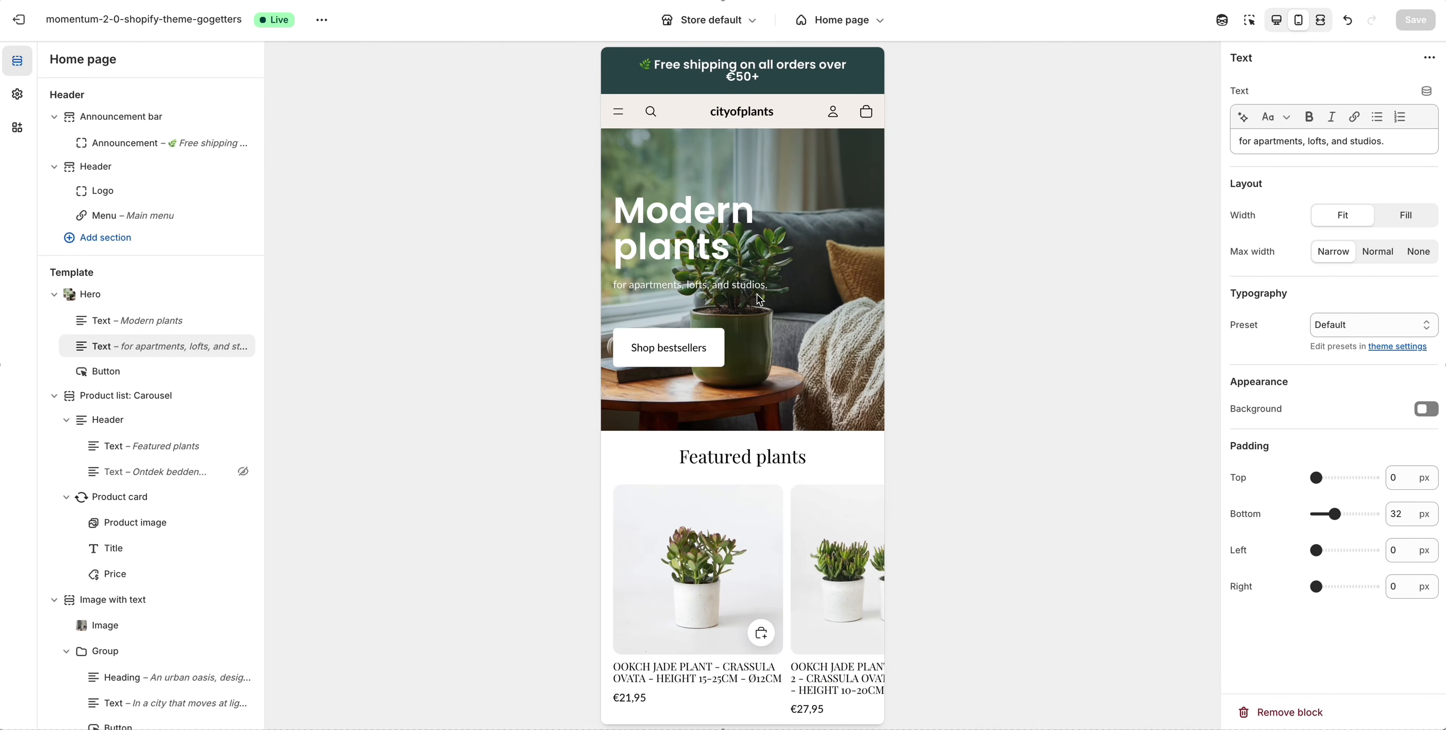
Review the home page's mobile preview from the hero down through the collections and icons sections.
scroll(759, 300, down, 5)
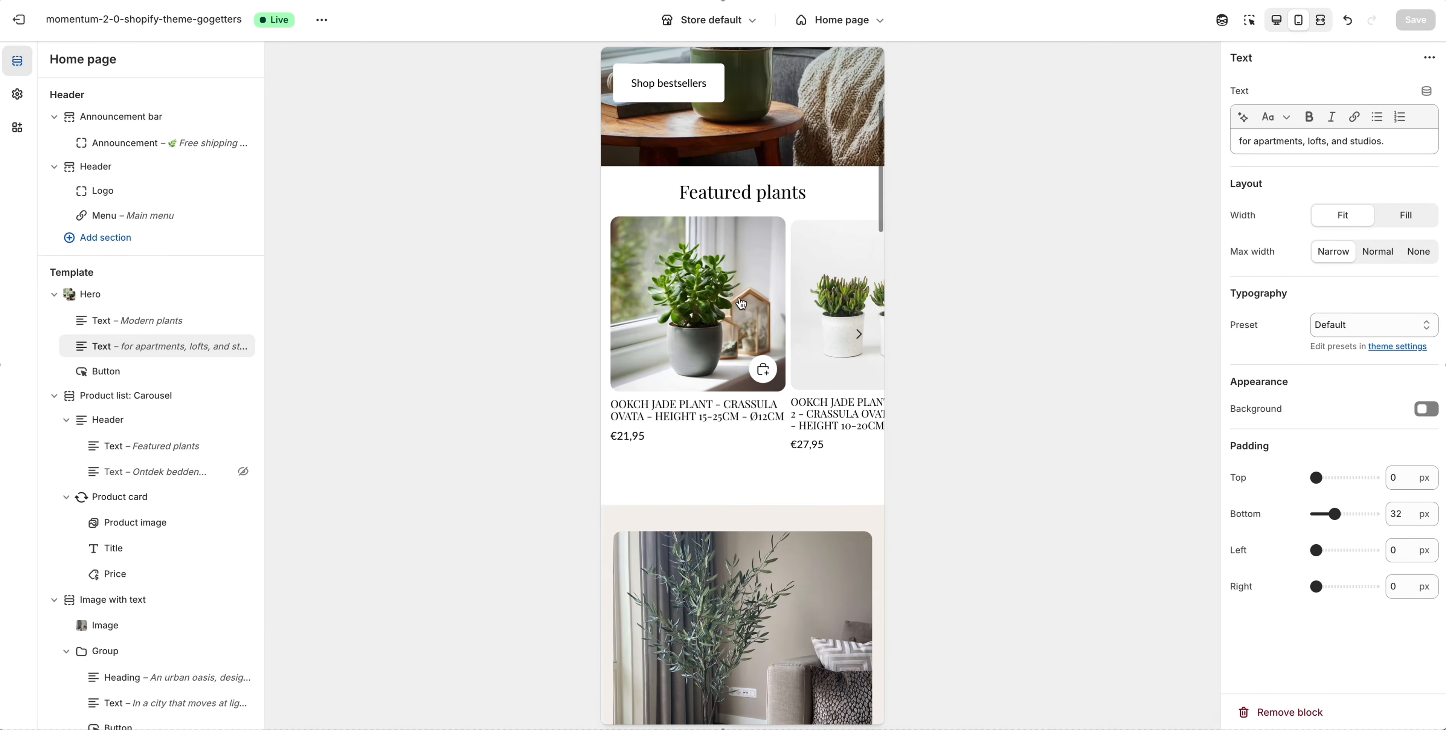
scroll(793, 287, down, 8)
scroll(795, 284, down, 15)
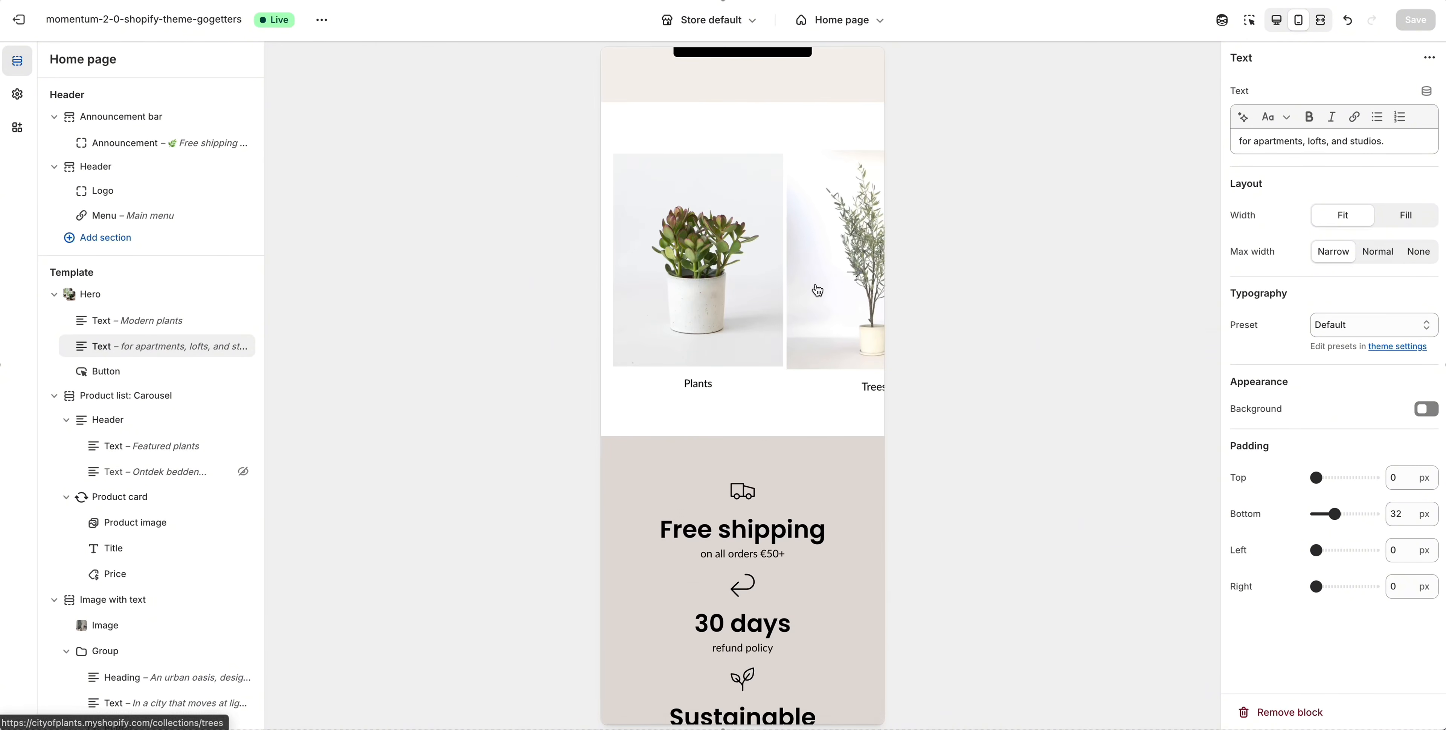
scroll(814, 289, down, 10)
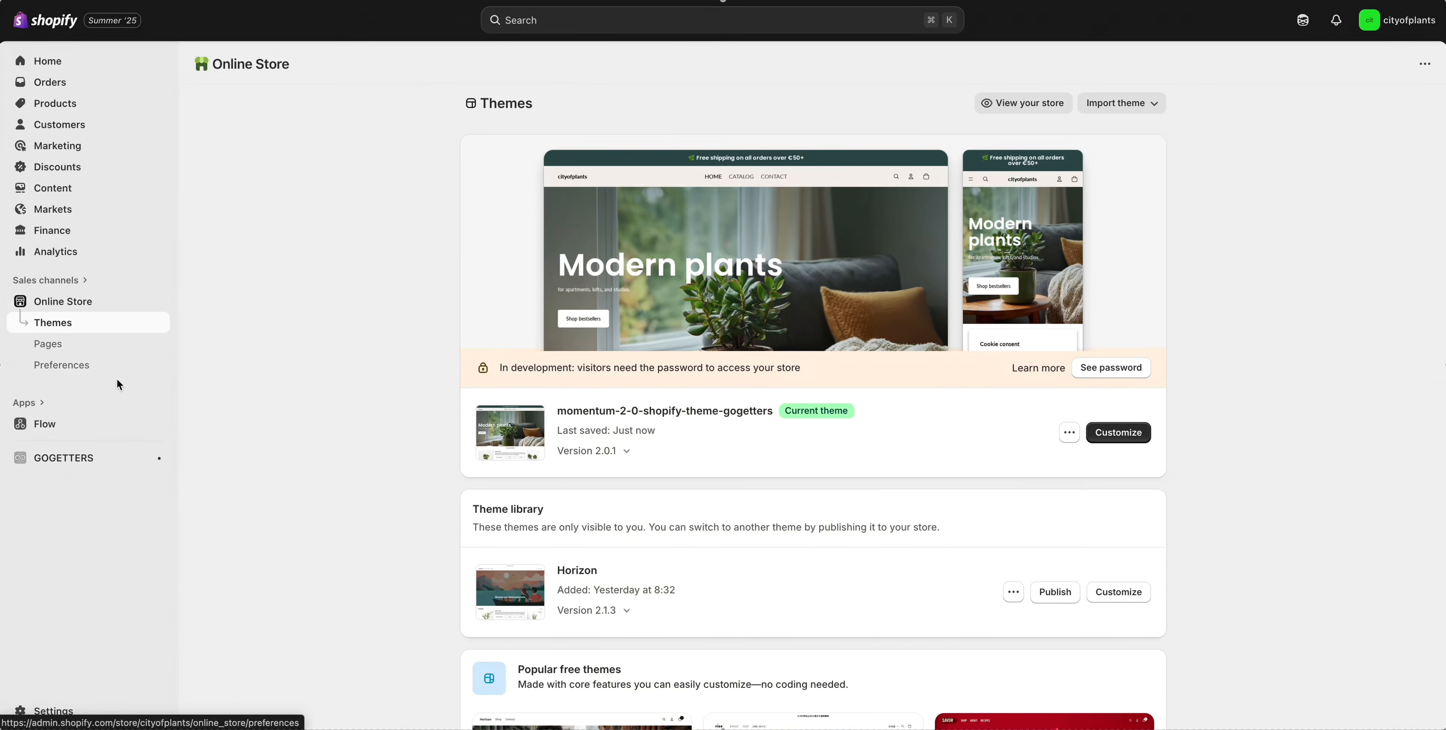
Add an item linked to the Plants collection to the store's main menu.
click(53, 188)
click(49, 251)
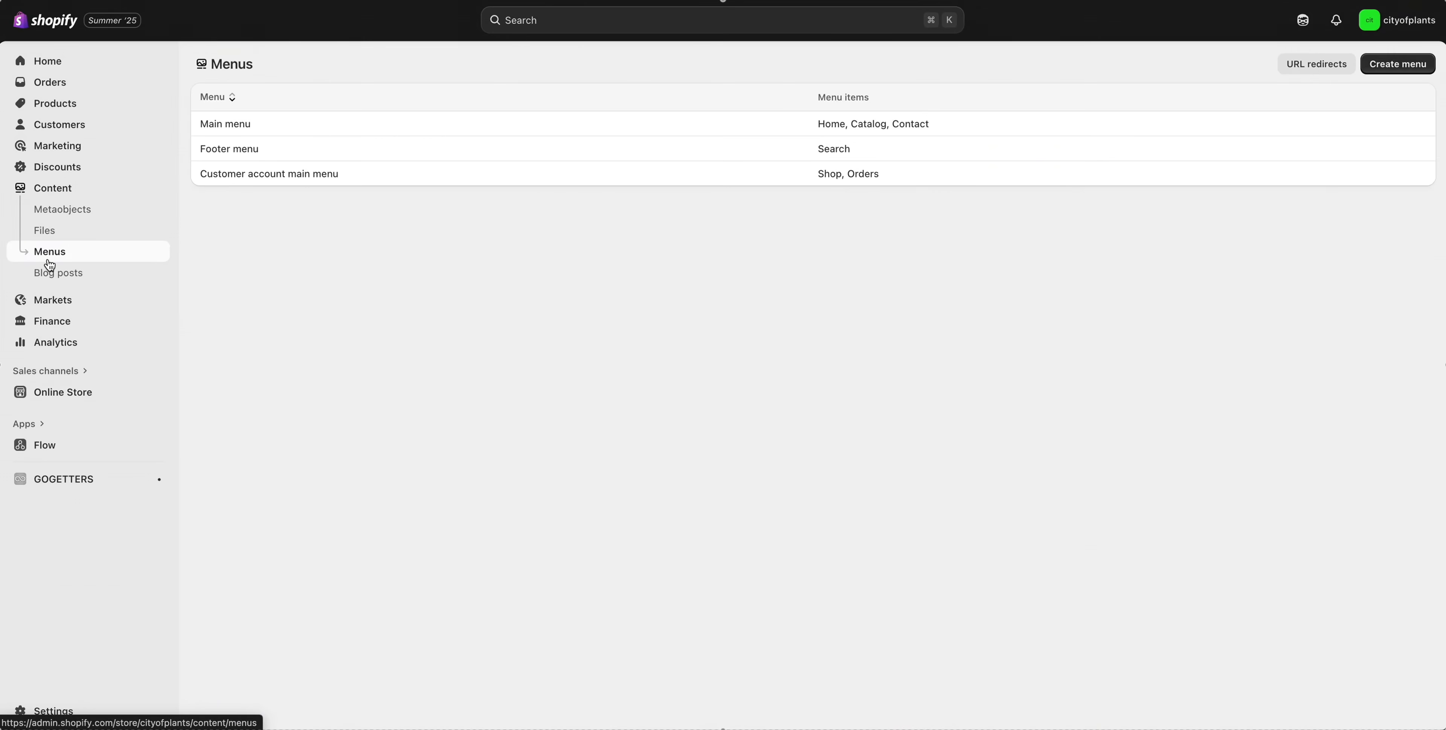
click(216, 125)
click(651, 353)
click(828, 375)
click(897, 494)
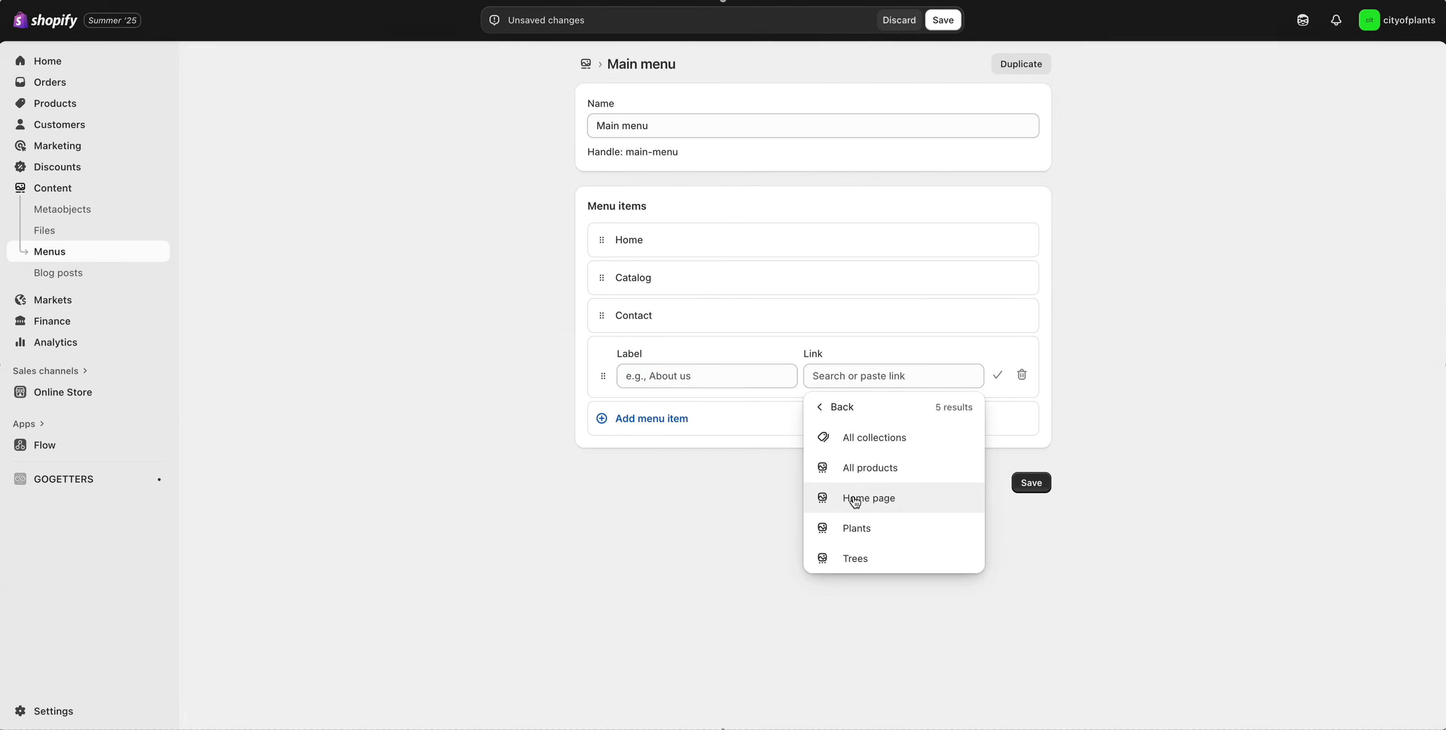
click(867, 528)
click(736, 466)
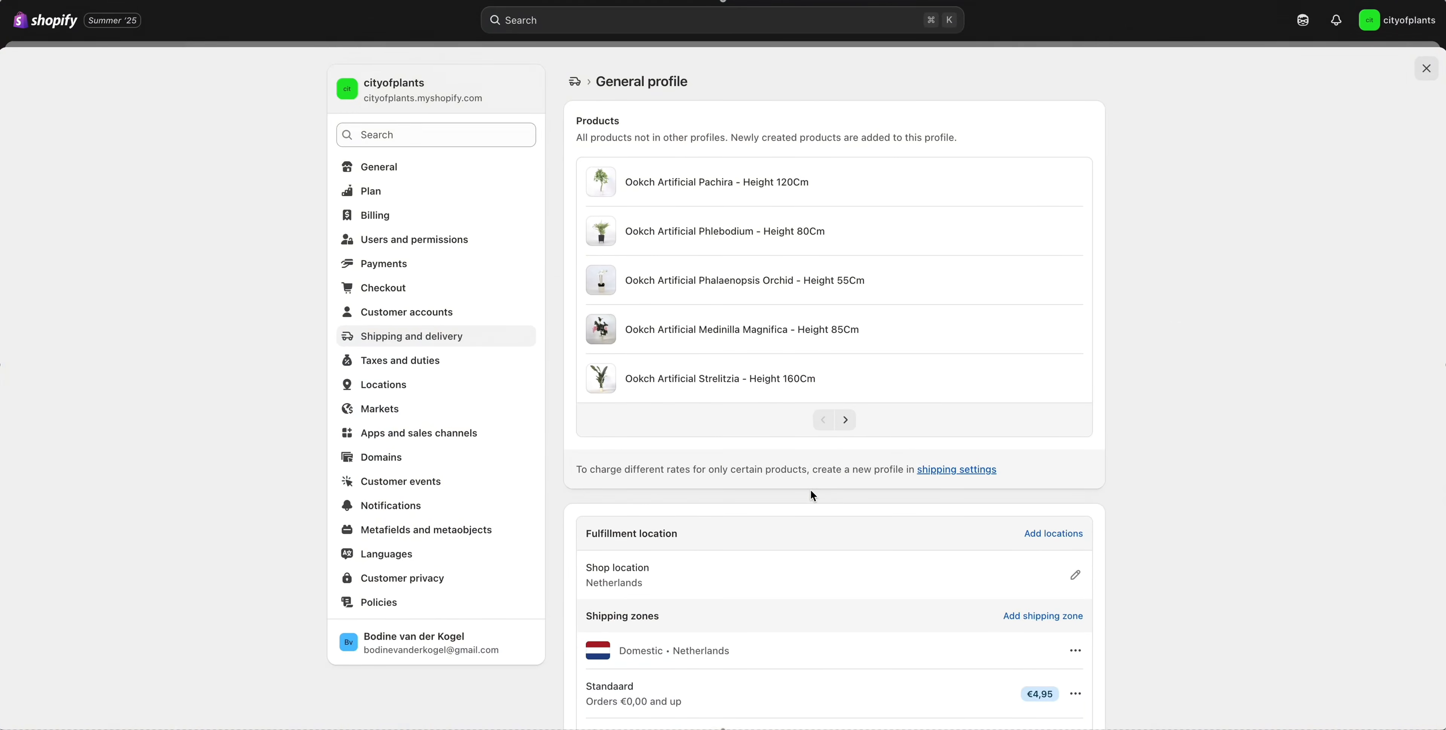
Add "GOGETTERS. Plant in a Box (English)" as a fulfillment location in the general shipping profile.
scroll(1101, 481, down, 2)
click(1066, 457)
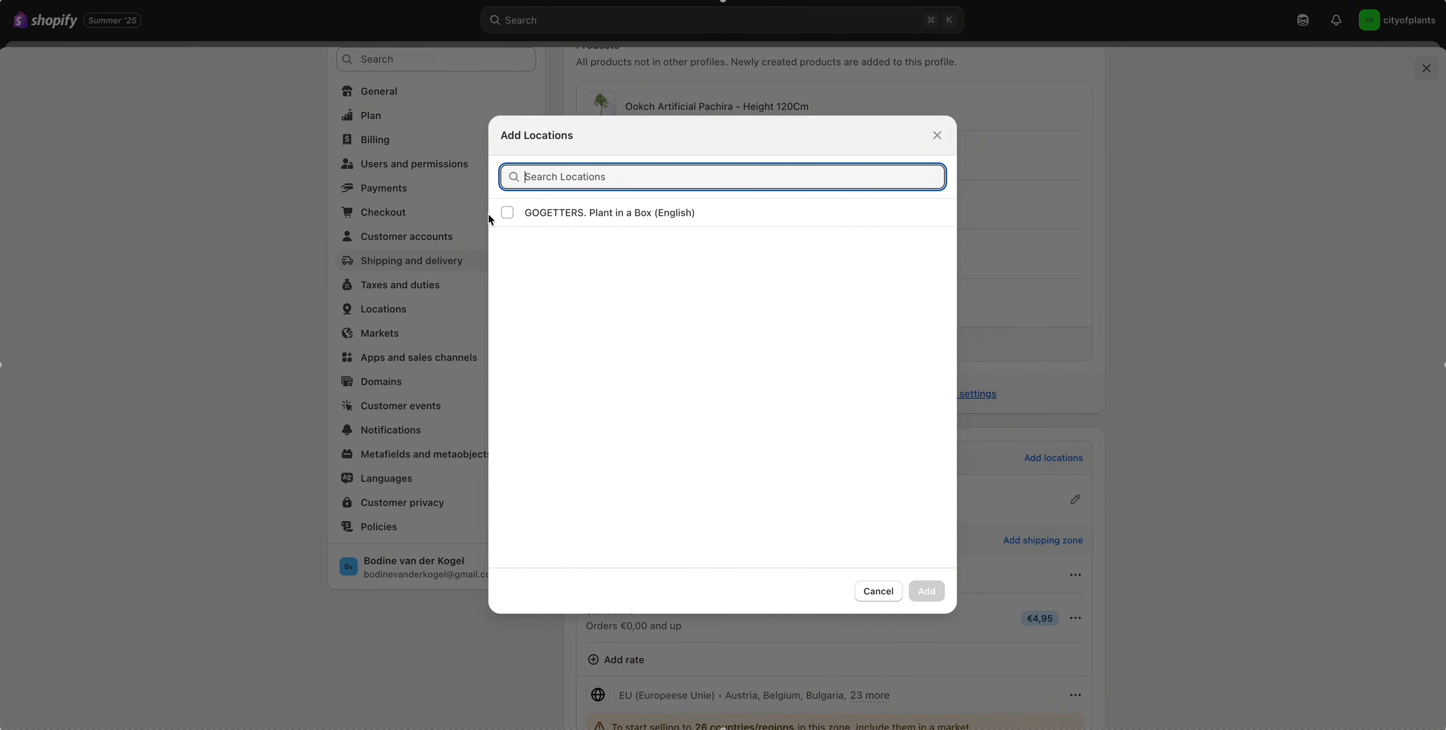
click(507, 212)
click(926, 590)
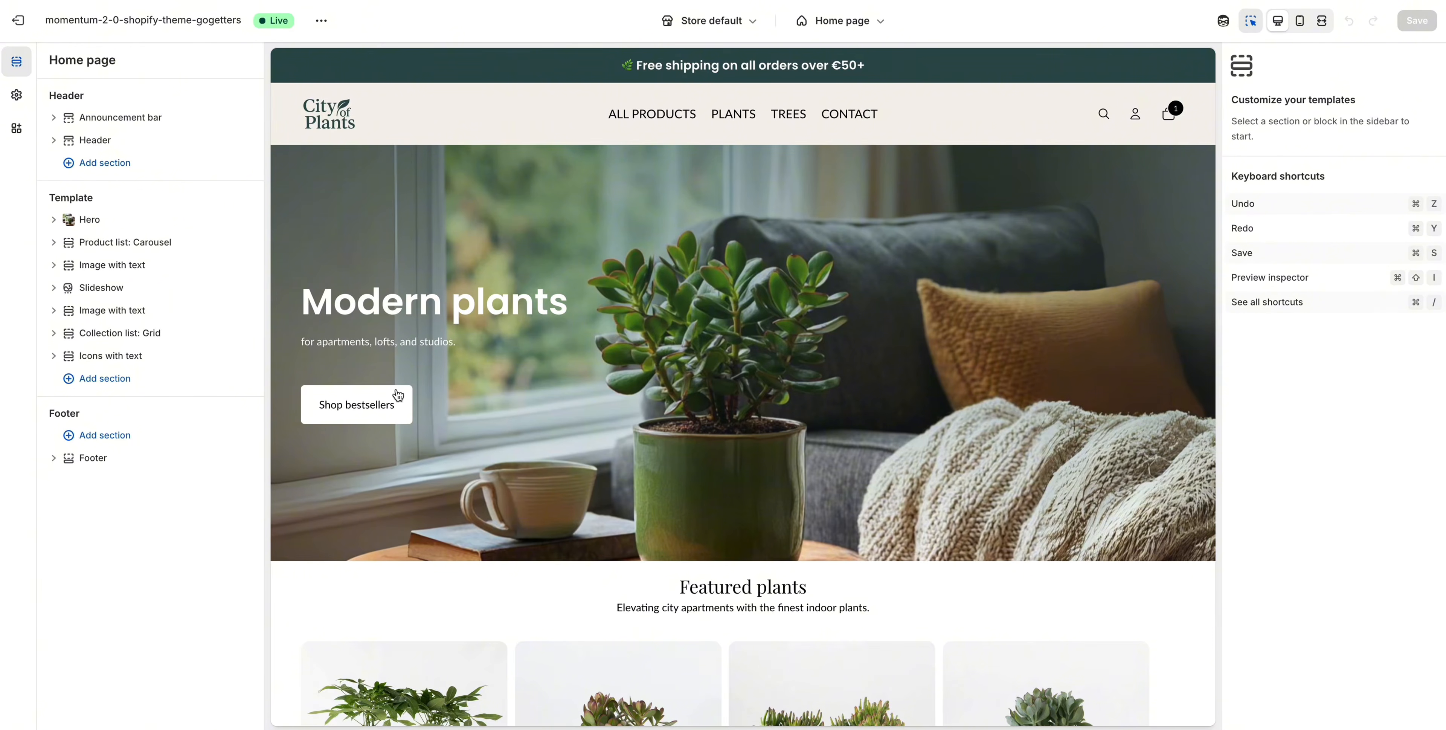
Open the Ookch Jade Plant - Crassula Ovata product page in the preview, accept the cookies and examine its description, review and editorial sections.
scroll(397, 394, down, 5)
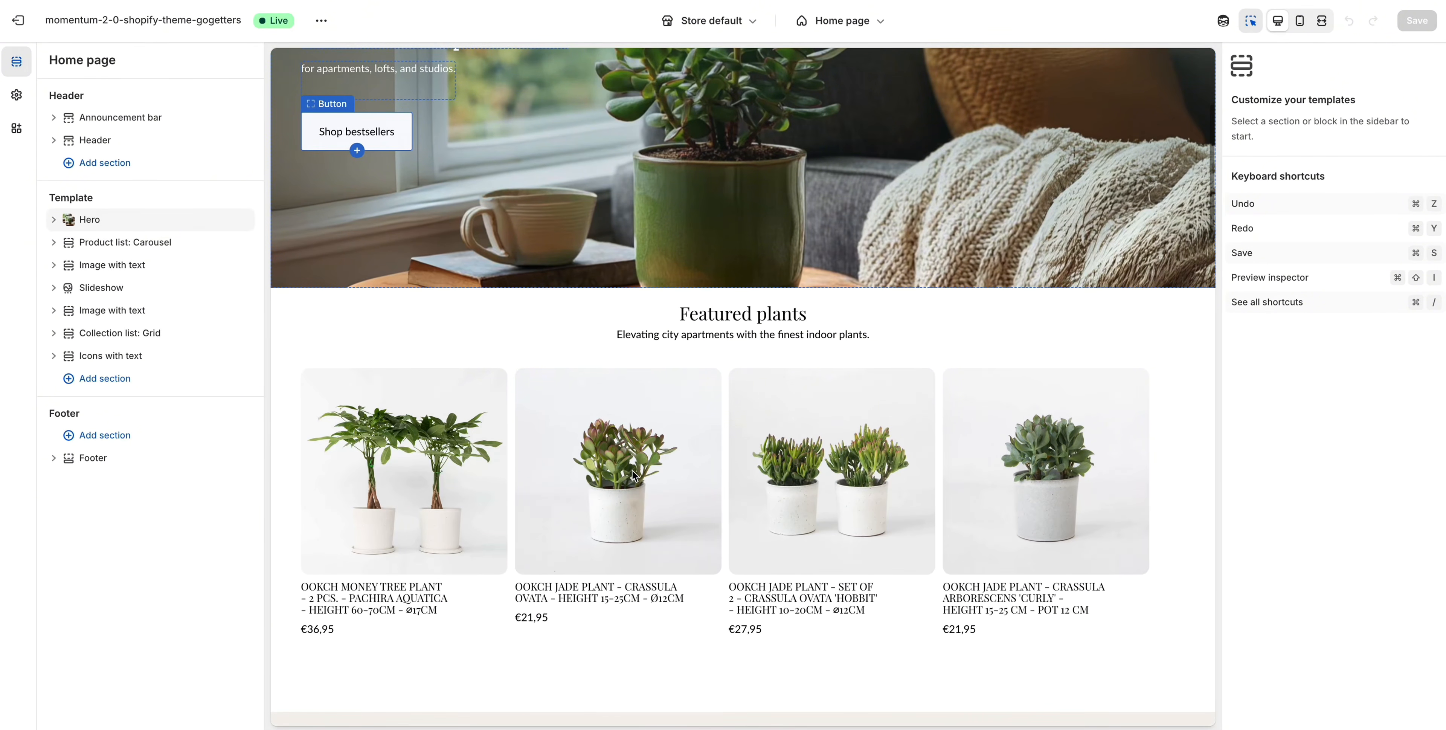
click(609, 482)
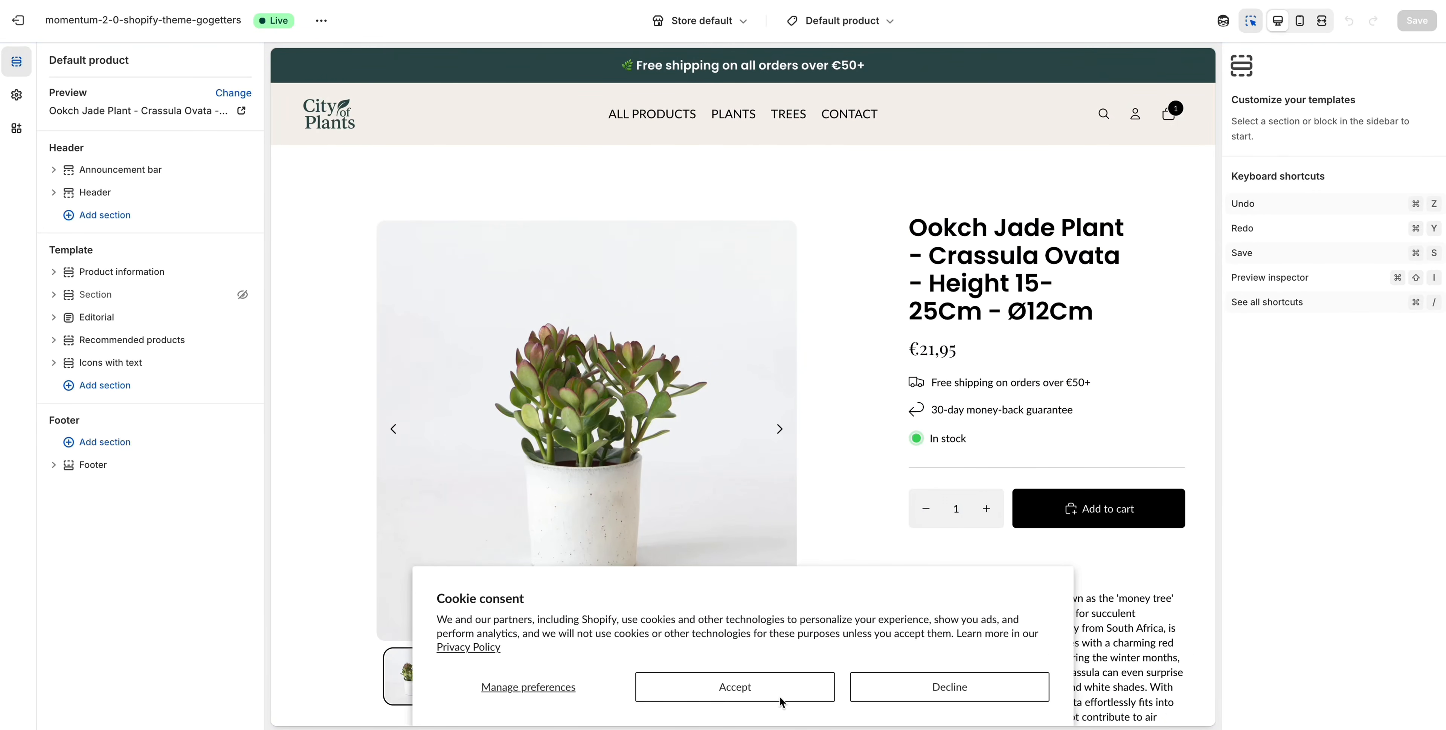
click(757, 694)
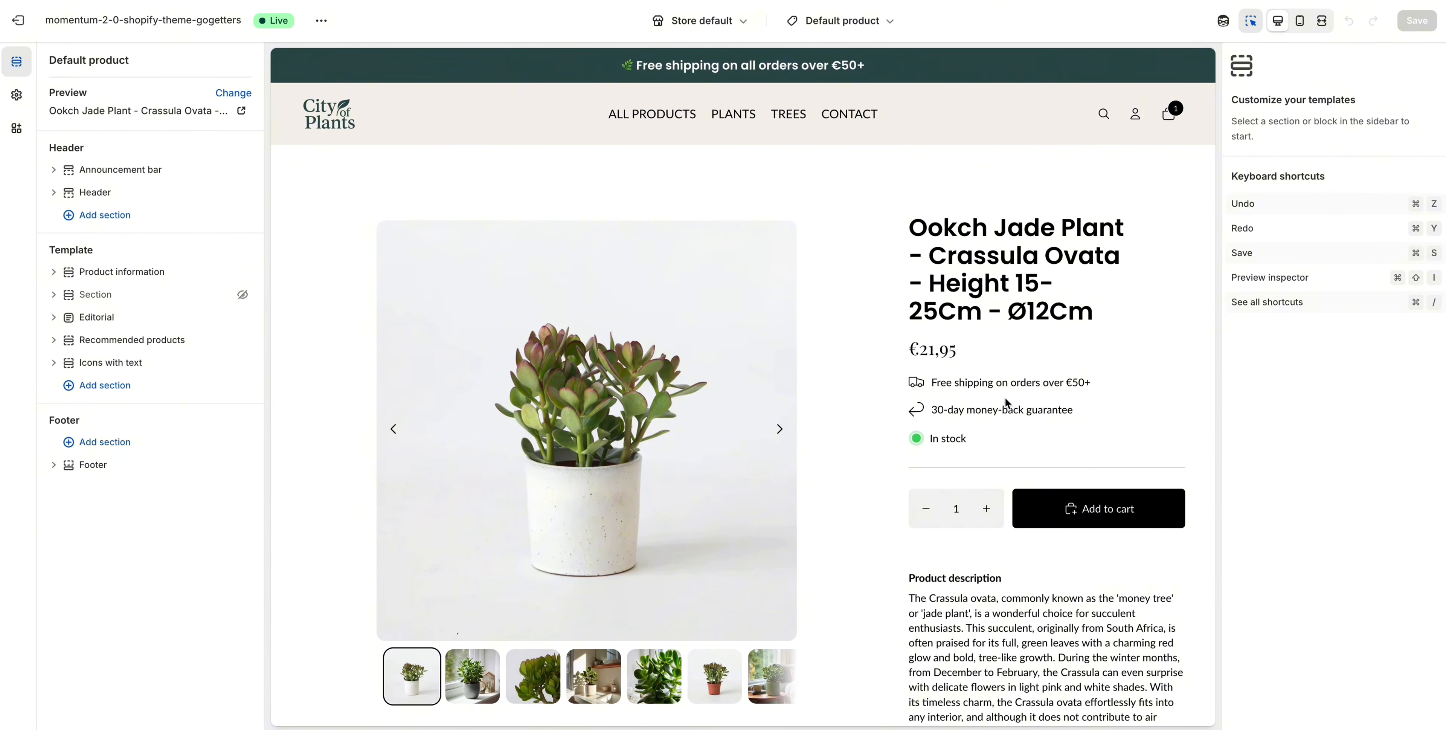
scroll(1006, 404, down, 3)
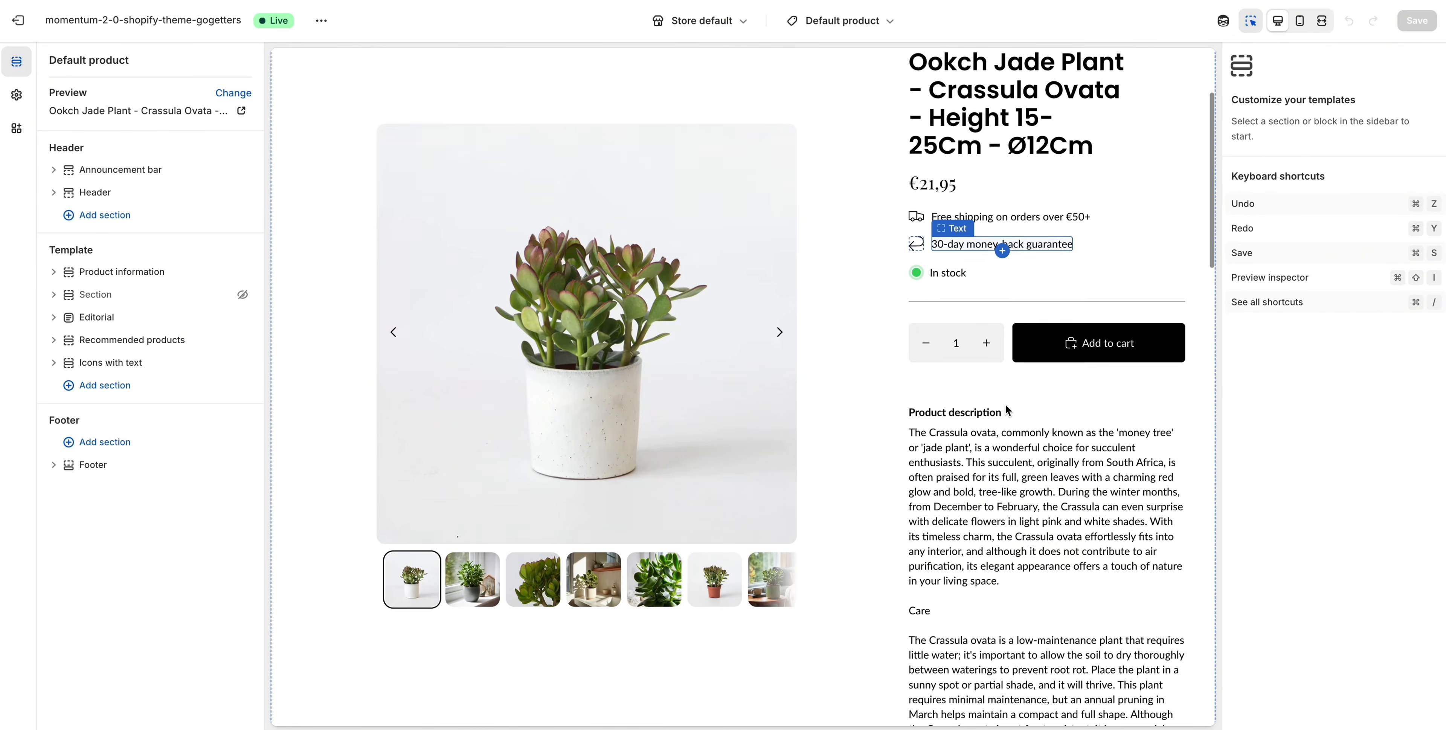
scroll(1005, 409, down, 10)
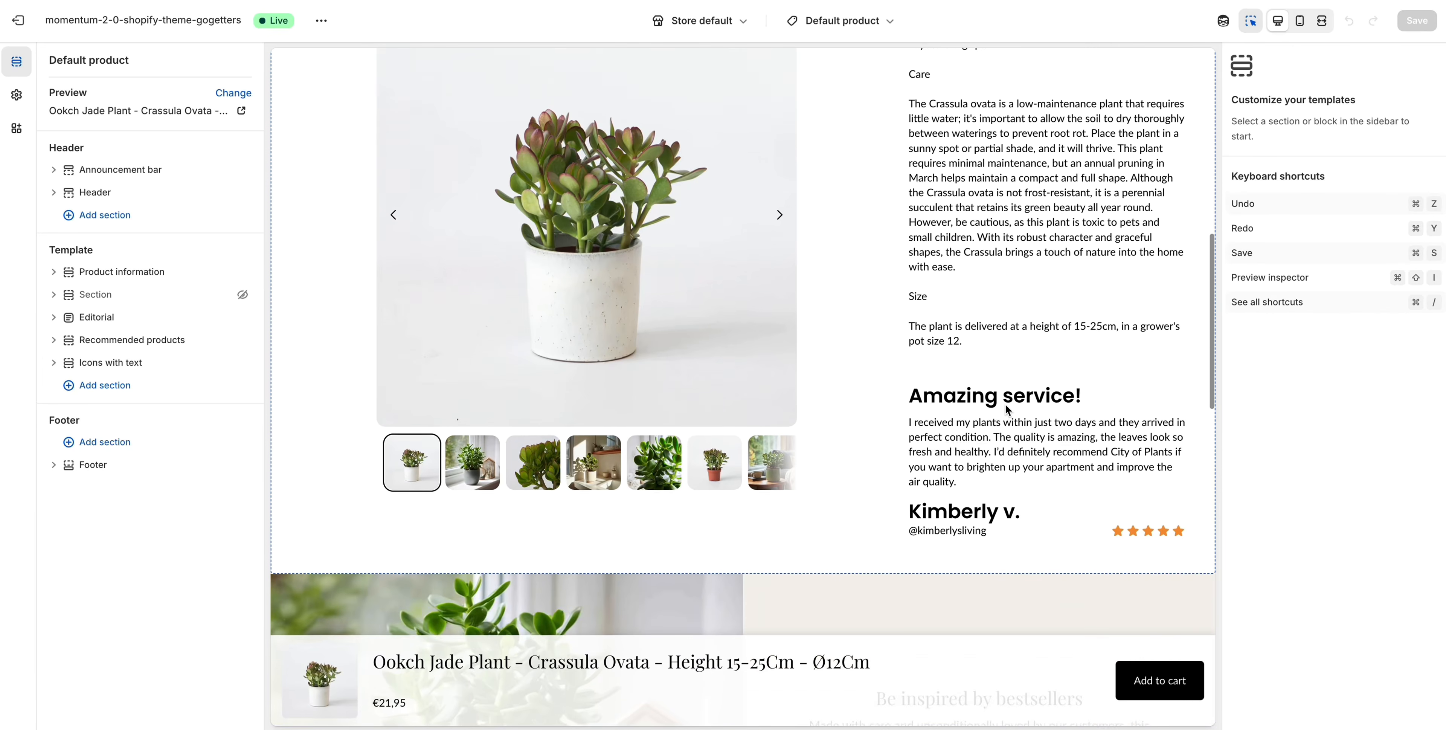
scroll(1005, 410, down, 8)
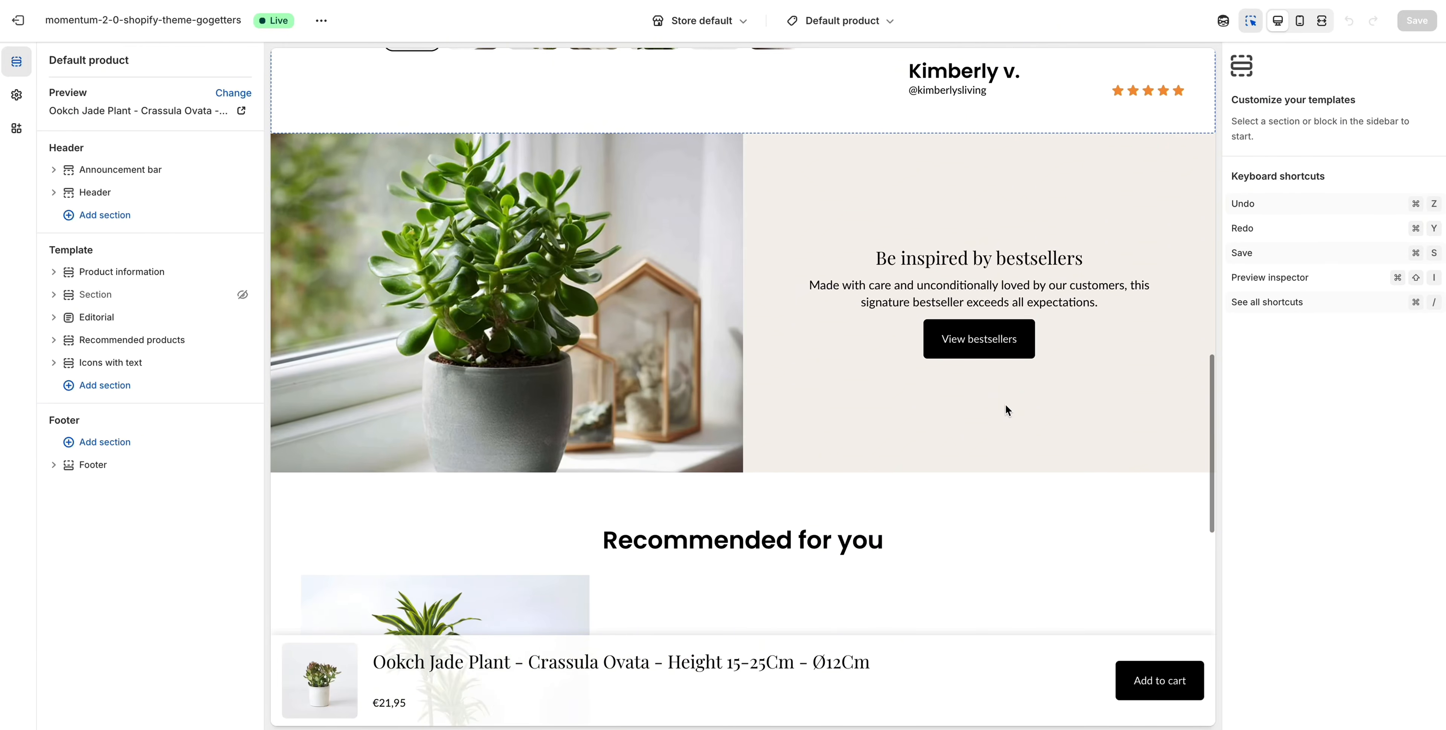